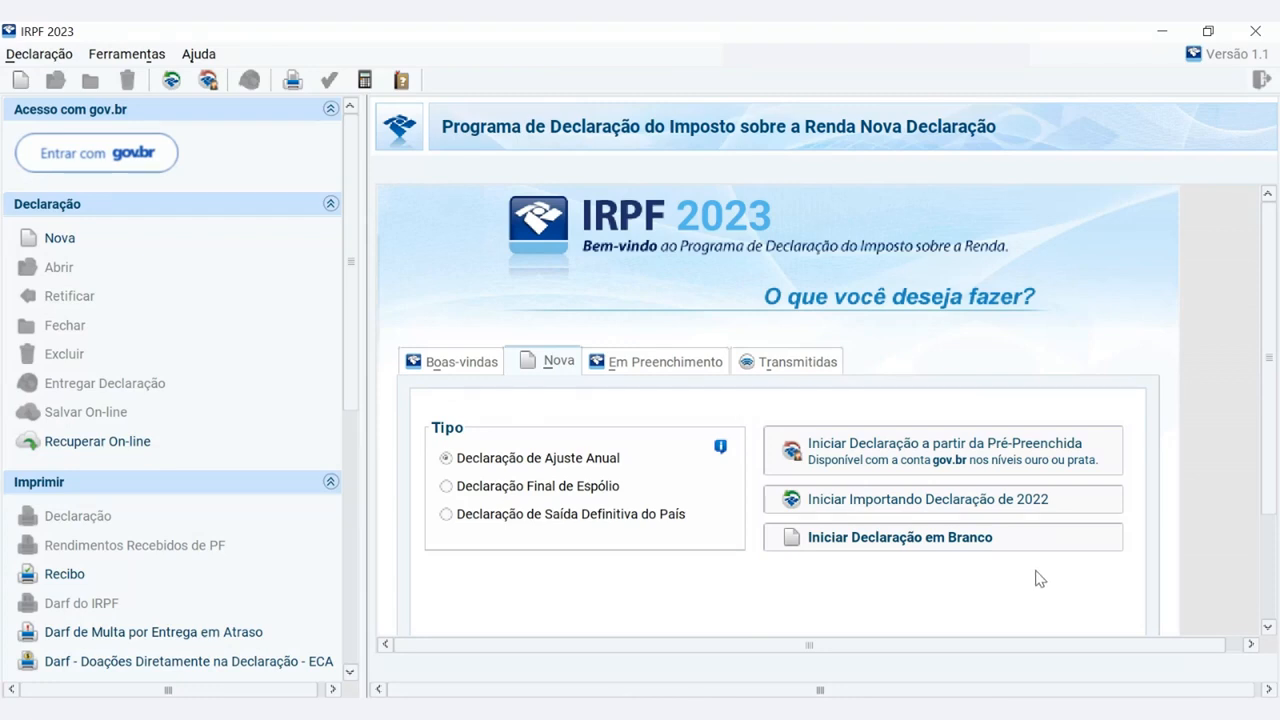
Create a blank Declaração de Ajuste Anual with the taxpayer's CPF and the name InfoMoney.
{"action": "left_click_drag", "start_coordinate": [1270, 438], "coordinate": [1270, 522]}
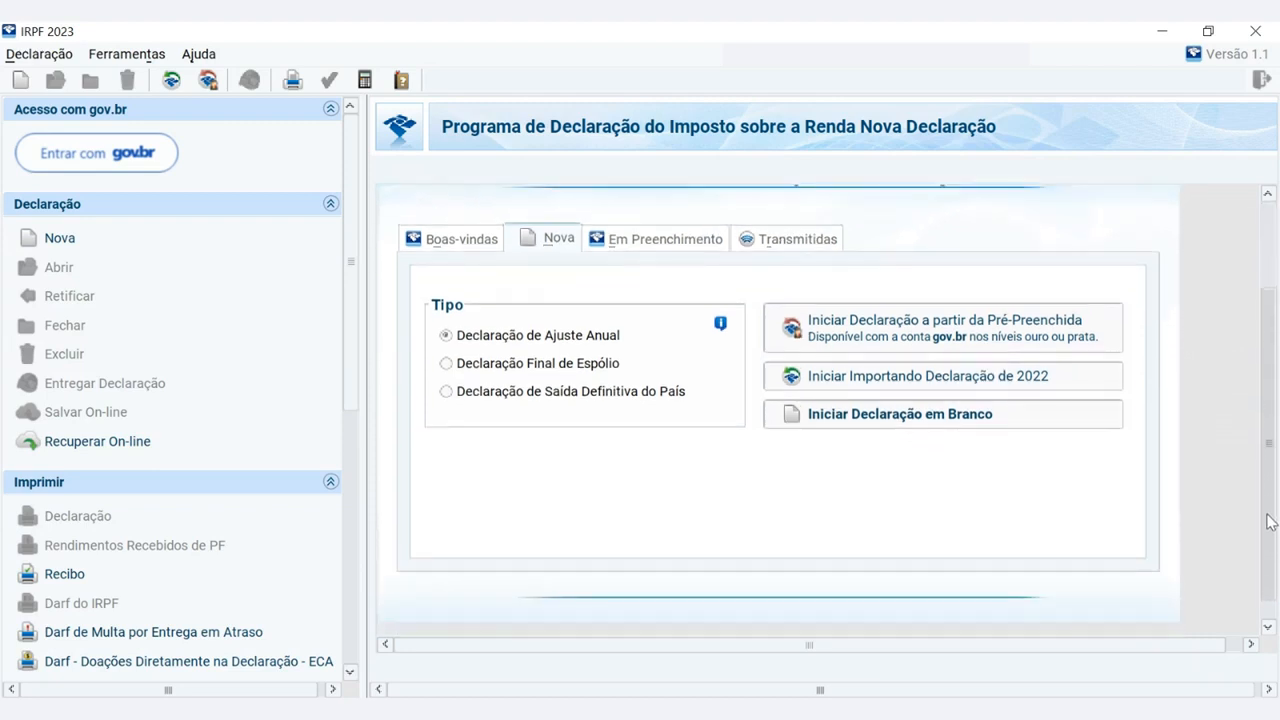
{"action": "left_click", "coordinate": [963, 433]}
{"action": "left_click", "coordinate": [502, 522]}
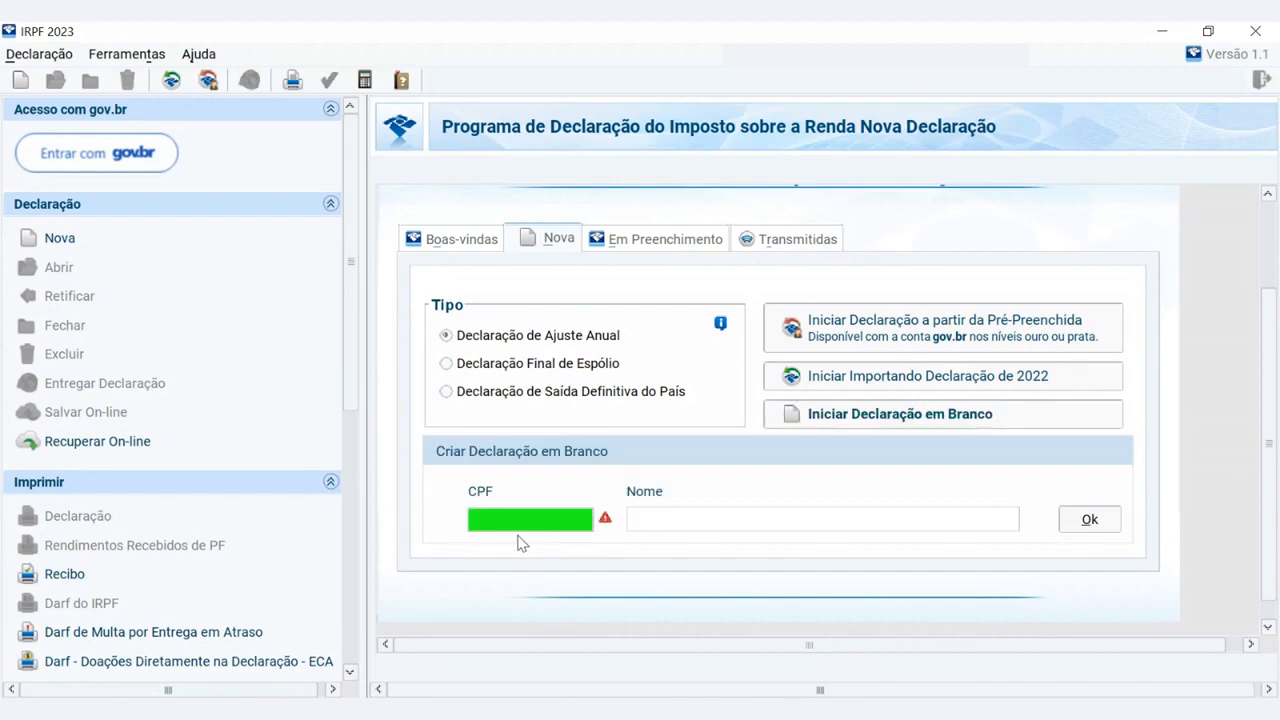
{"action": "key", "text": "Tab"}
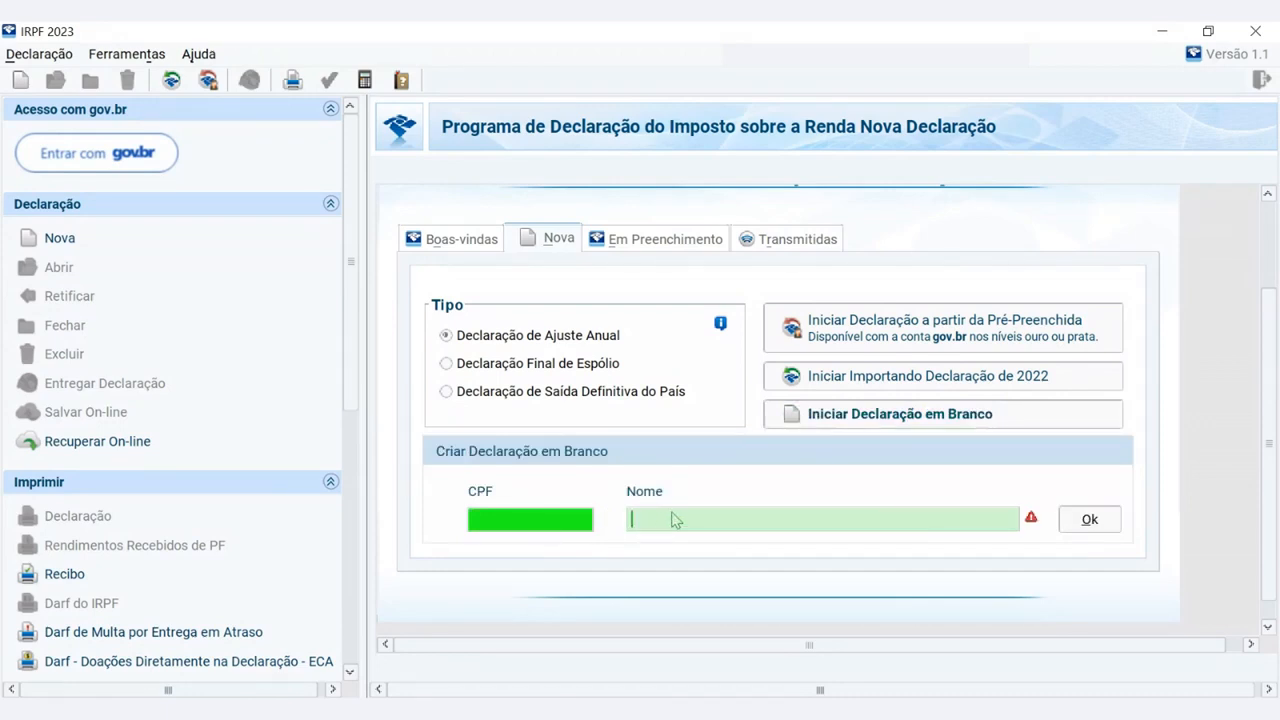
{"action": "type", "text": "InfoMoney"}
{"action": "left_click", "coordinate": [1086, 528]}
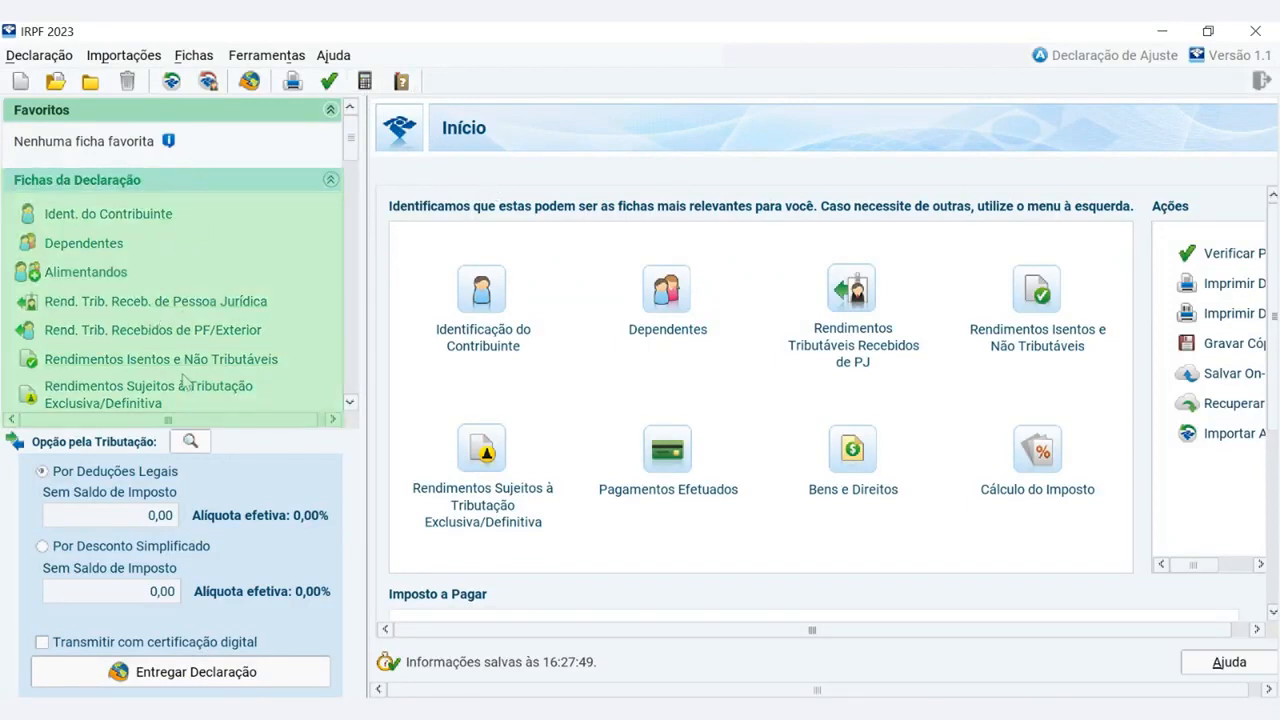
In the taxpayer identification form, set the nature of the occupation to 01 - Empregado de empresa do setor privado.
{"action": "left_click", "coordinate": [108, 221]}
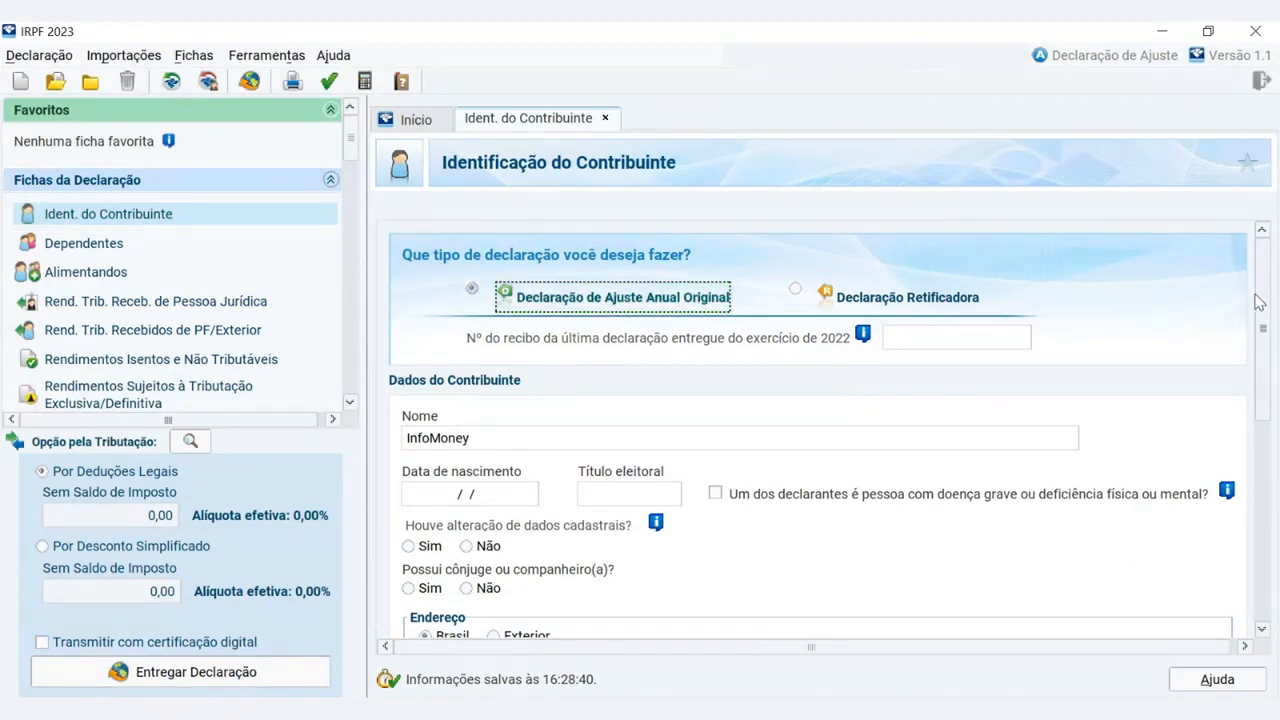
{"action": "left_click_drag", "start_coordinate": [1262, 302], "coordinate": [1272, 362]}
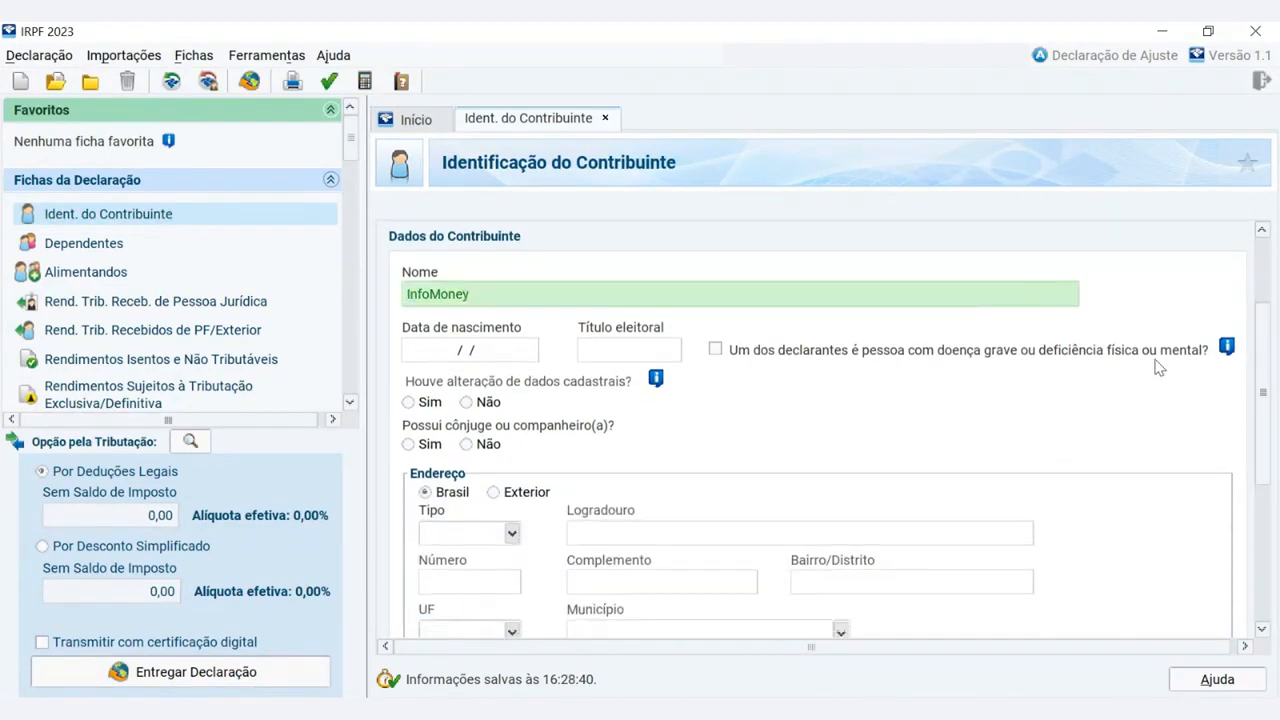
{"action": "key", "text": "Tab"}
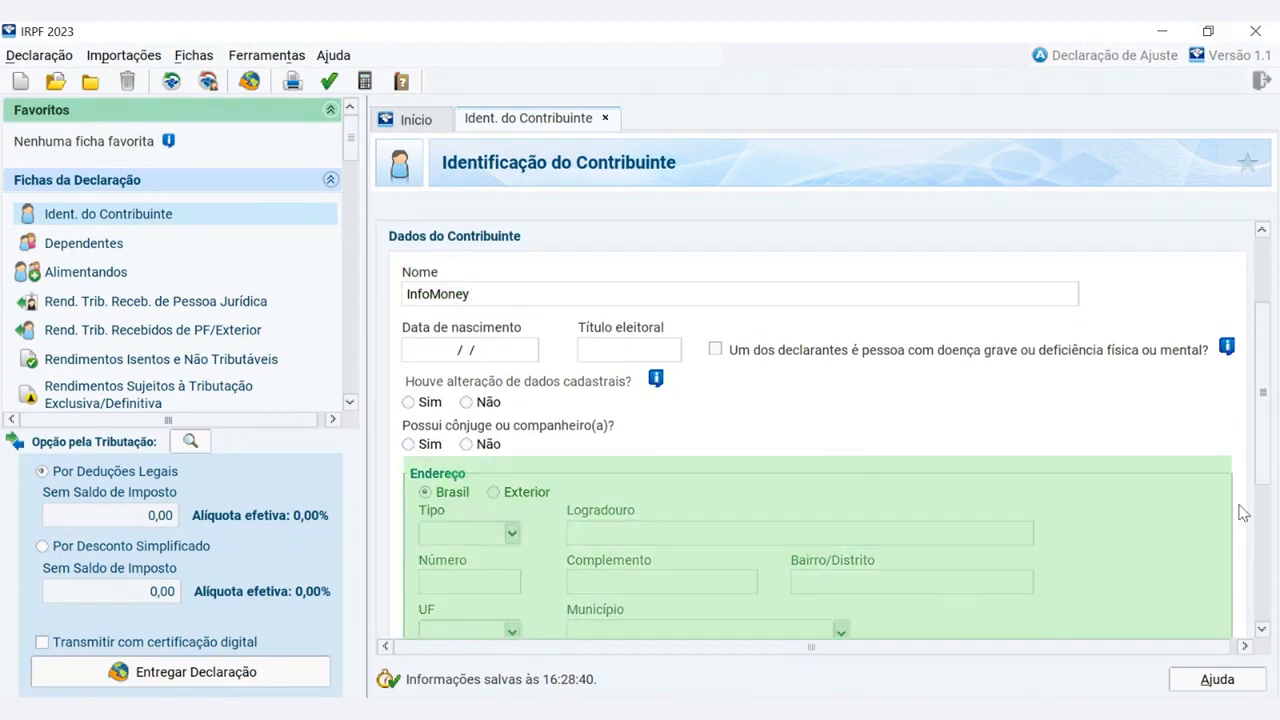
{"action": "left_click_drag", "start_coordinate": [1268, 363], "coordinate": [1268, 492]}
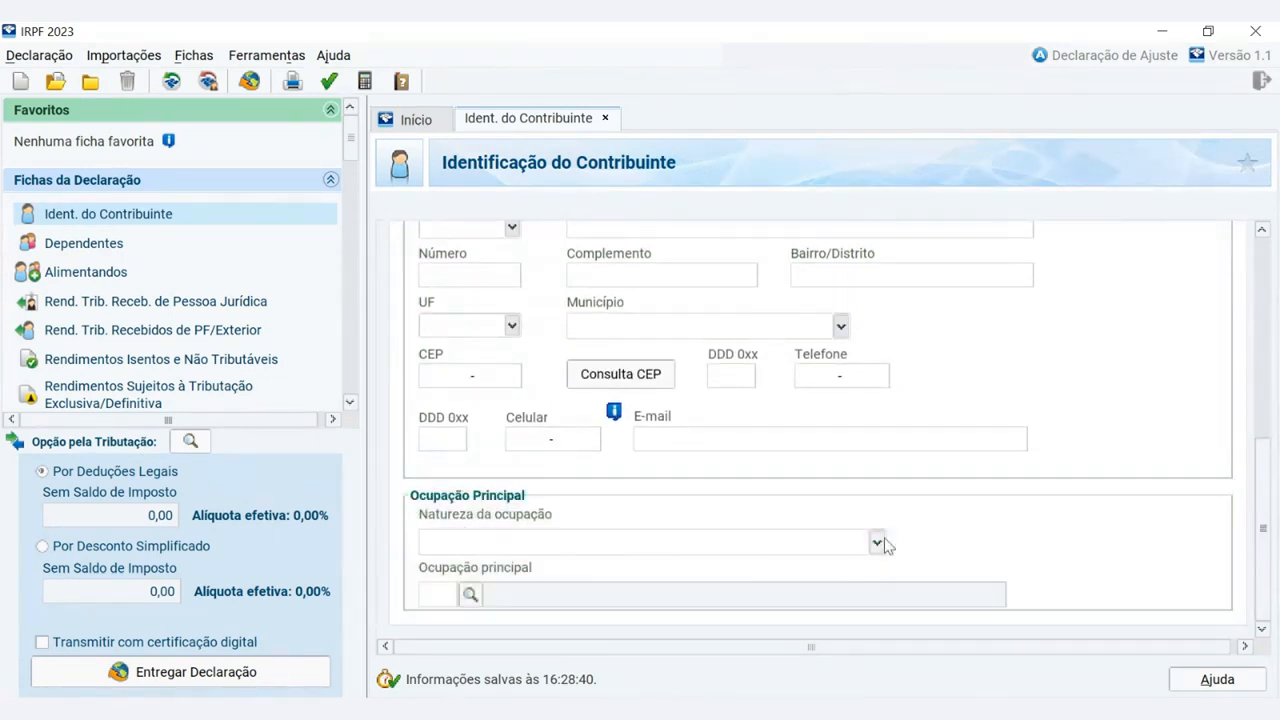
{"action": "left_click", "coordinate": [878, 543]}
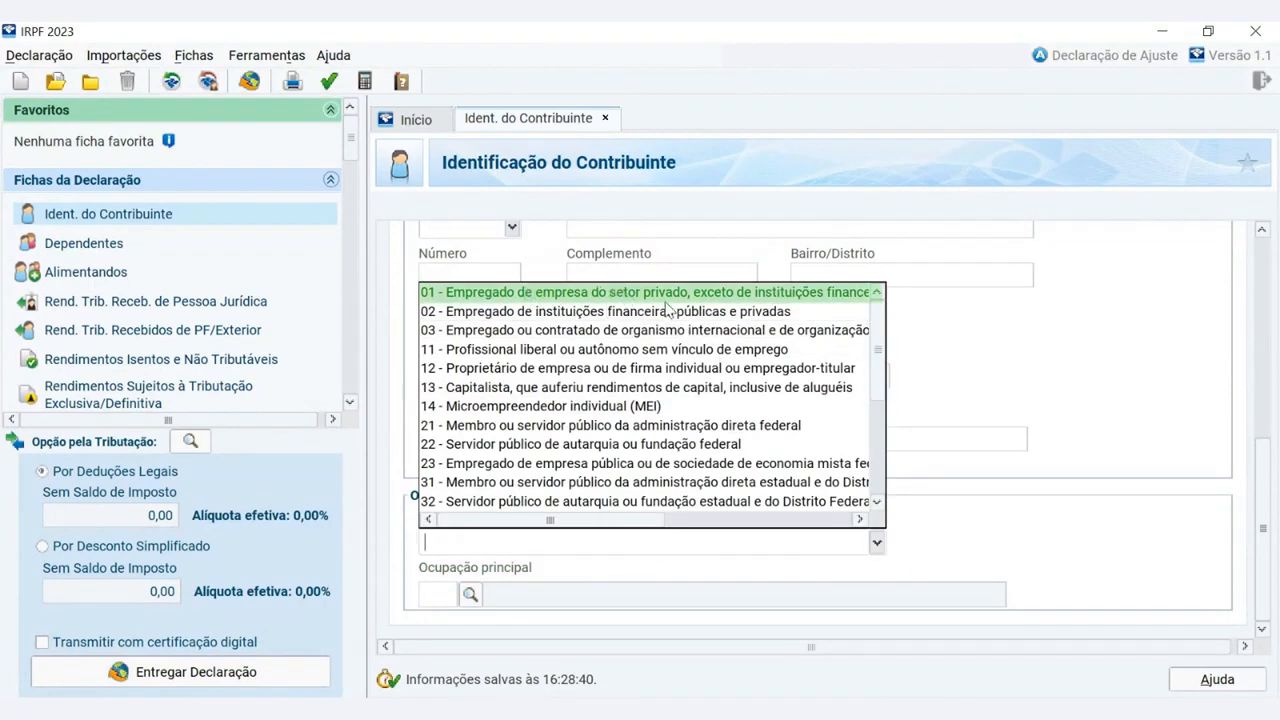
{"action": "left_click", "coordinate": [782, 292]}
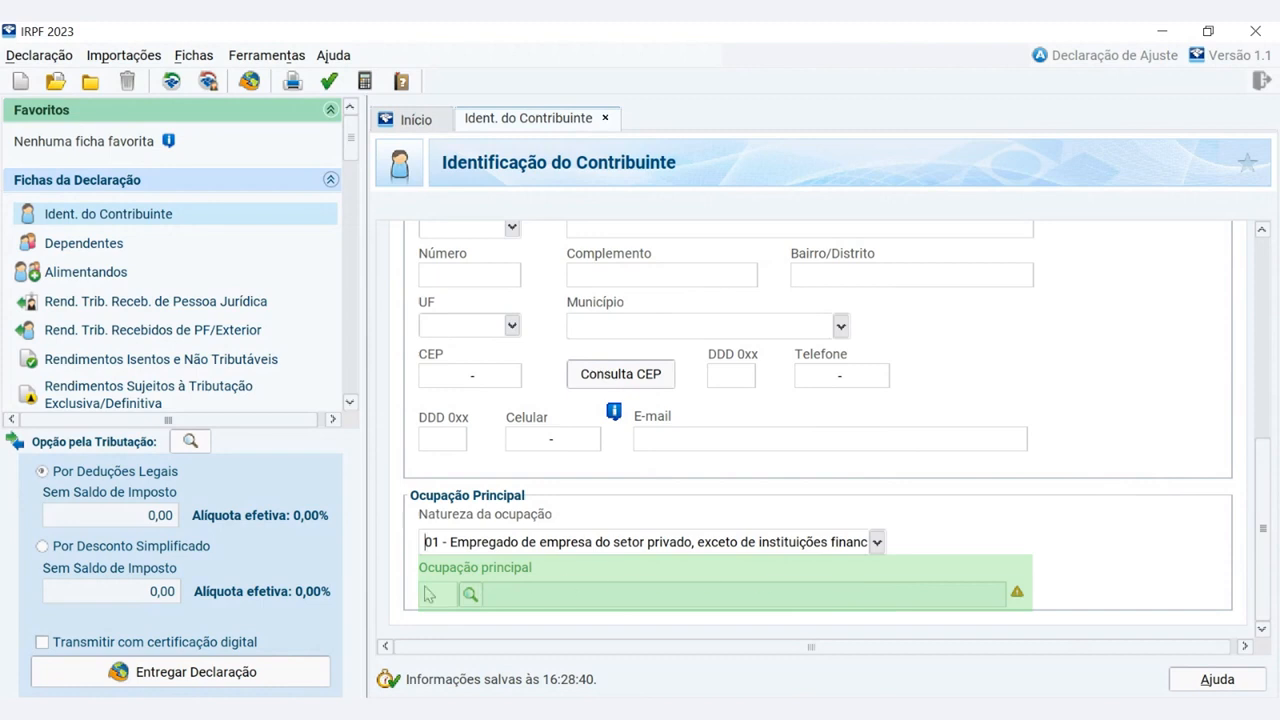
Set the taxpayer's main occupation to code 241, Advogado.
{"action": "left_click", "coordinate": [431, 596]}
{"action": "type", "text": "241"}
{"action": "key", "text": "Tab"}
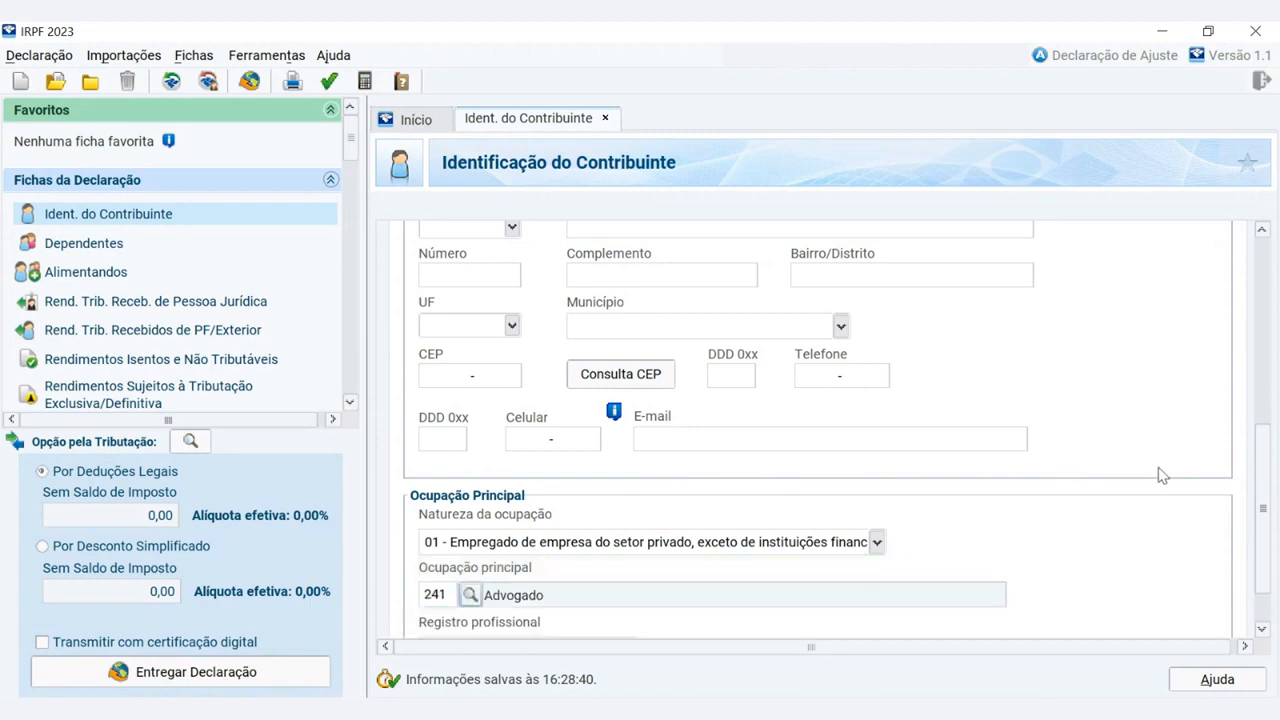
{"action": "scroll", "coordinate": [1250, 443], "scroll_direction": "down", "scroll_amount": 3}
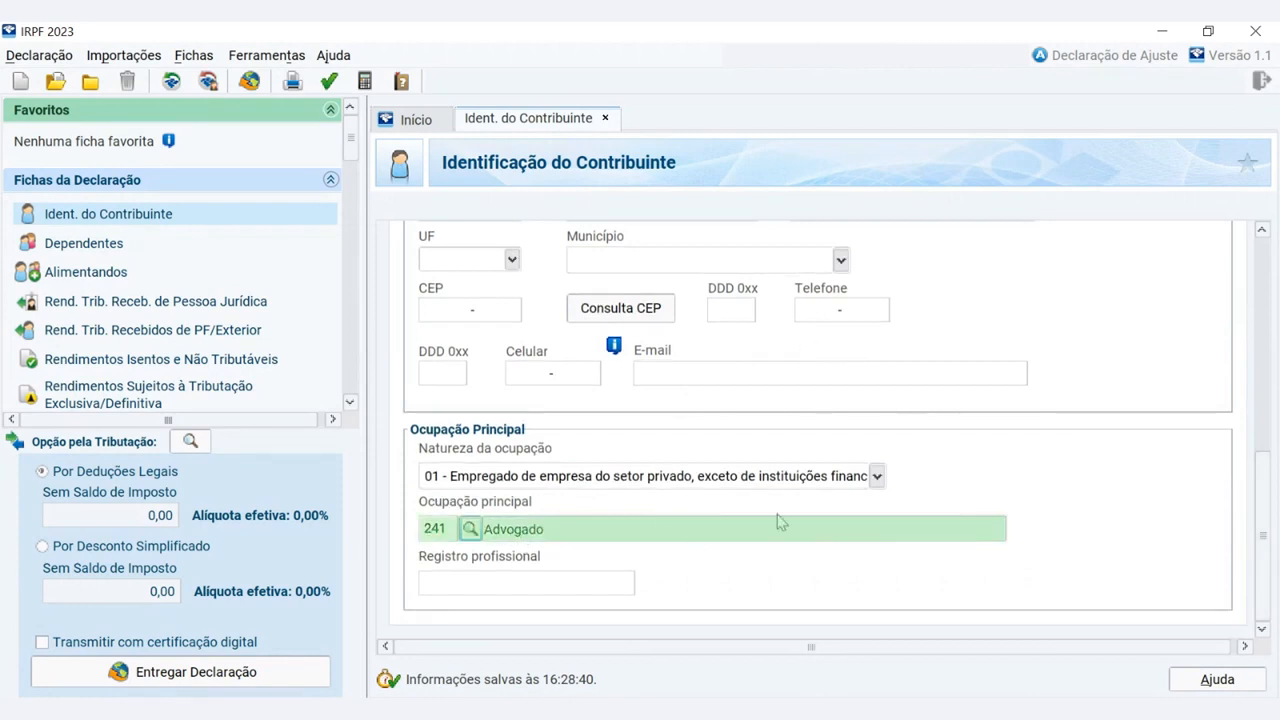
Add a dependent of type 11 - Companheiro(a) ou cônjuge and save the entry with the personal data fields blank.
{"action": "left_click", "coordinate": [152, 246]}
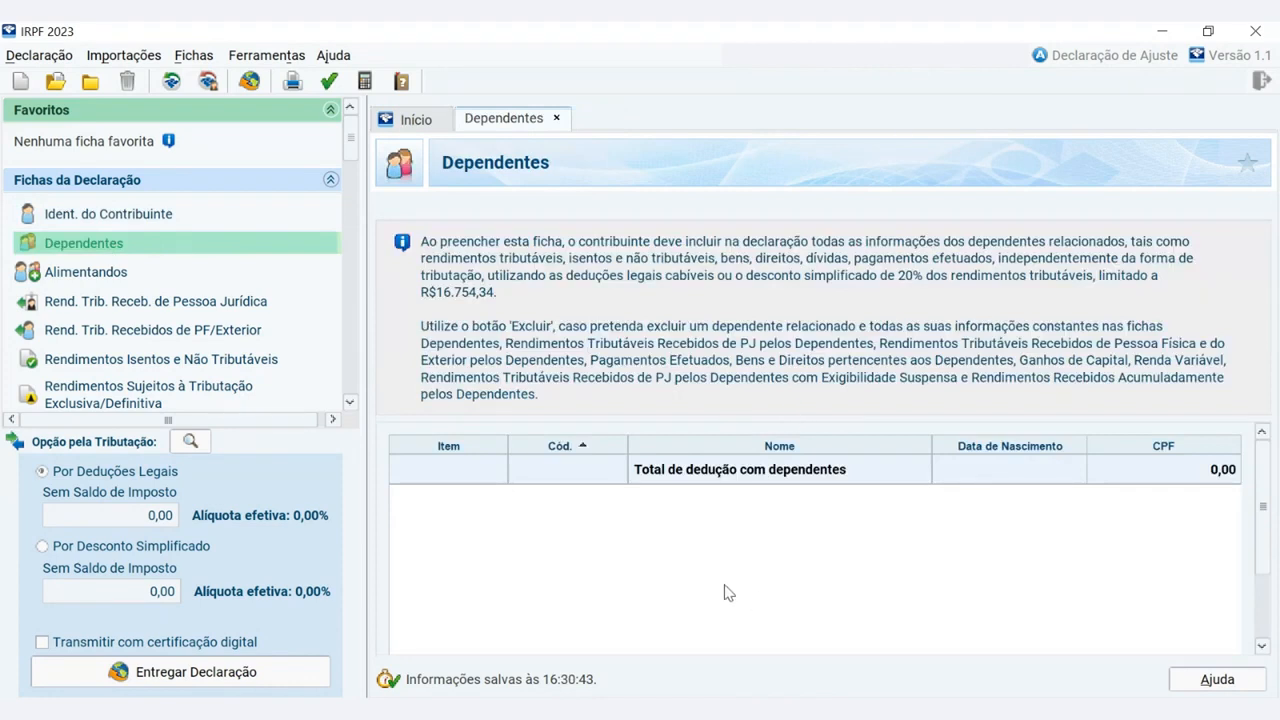
{"action": "left_click", "coordinate": [1066, 586]}
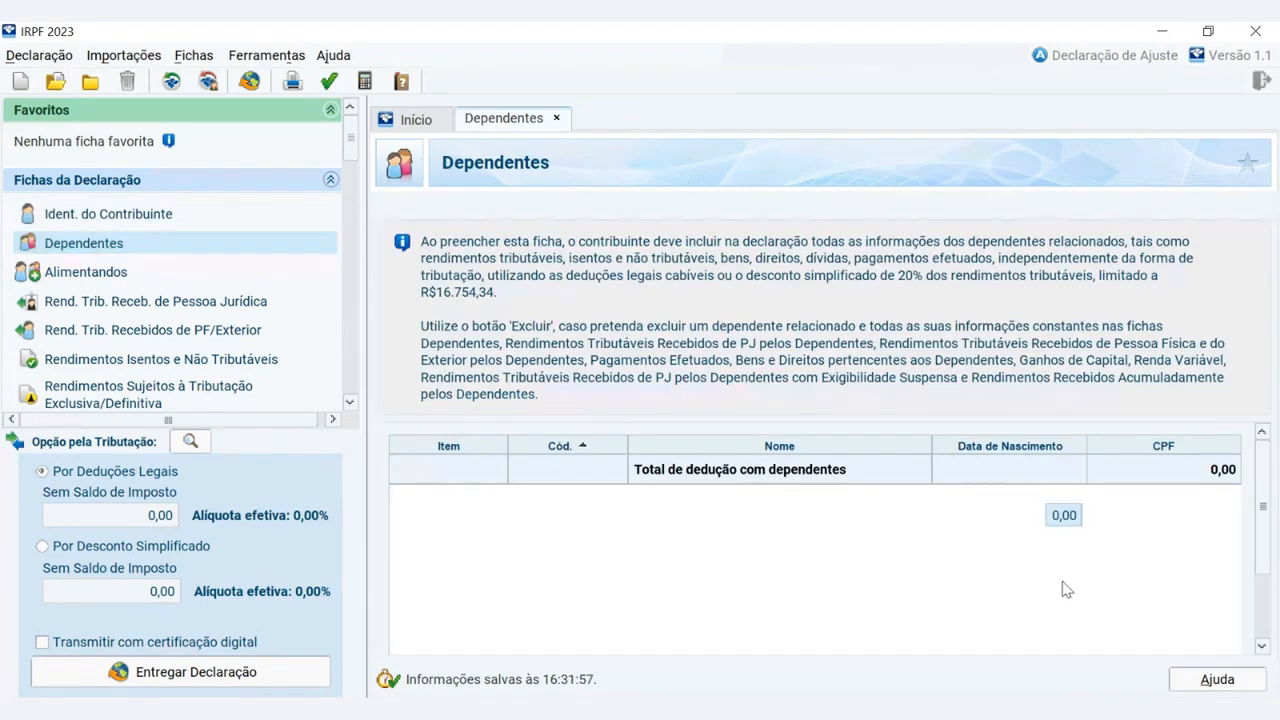
{"action": "scroll", "coordinate": [1257, 460], "scroll_direction": "down", "scroll_amount": 3}
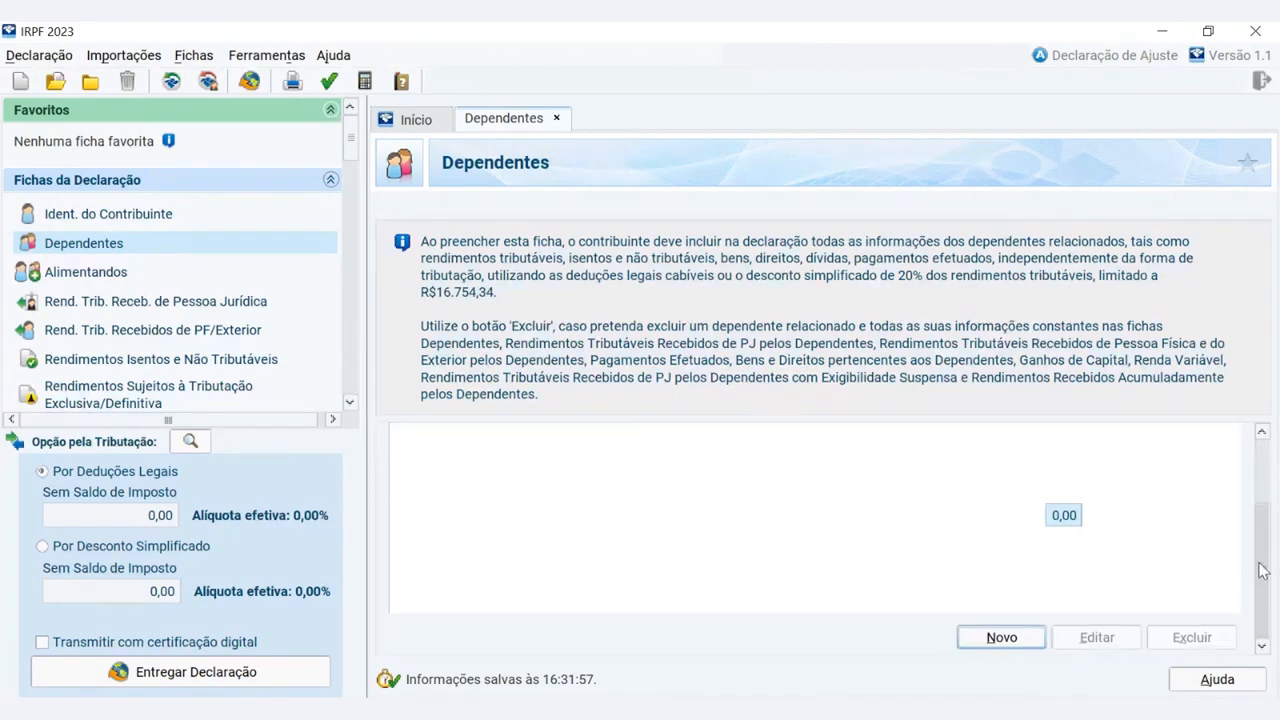
{"action": "left_click", "coordinate": [1000, 637]}
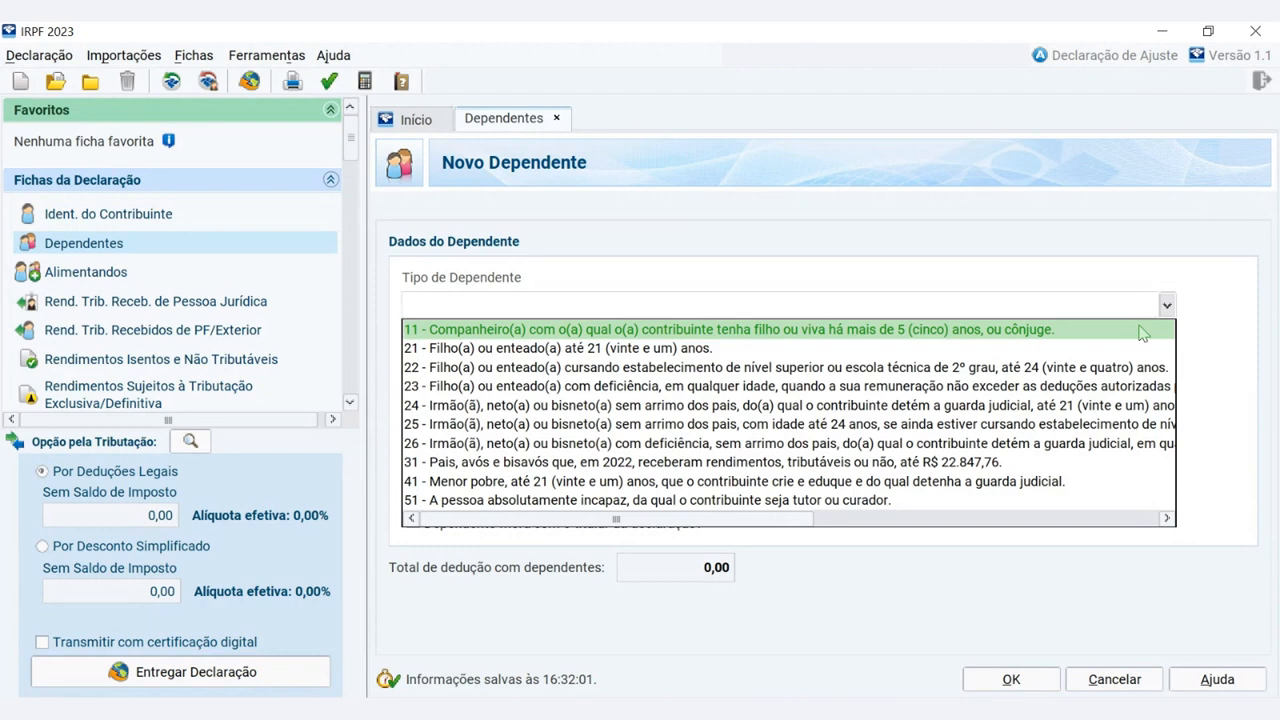
{"action": "key", "text": "Down"}
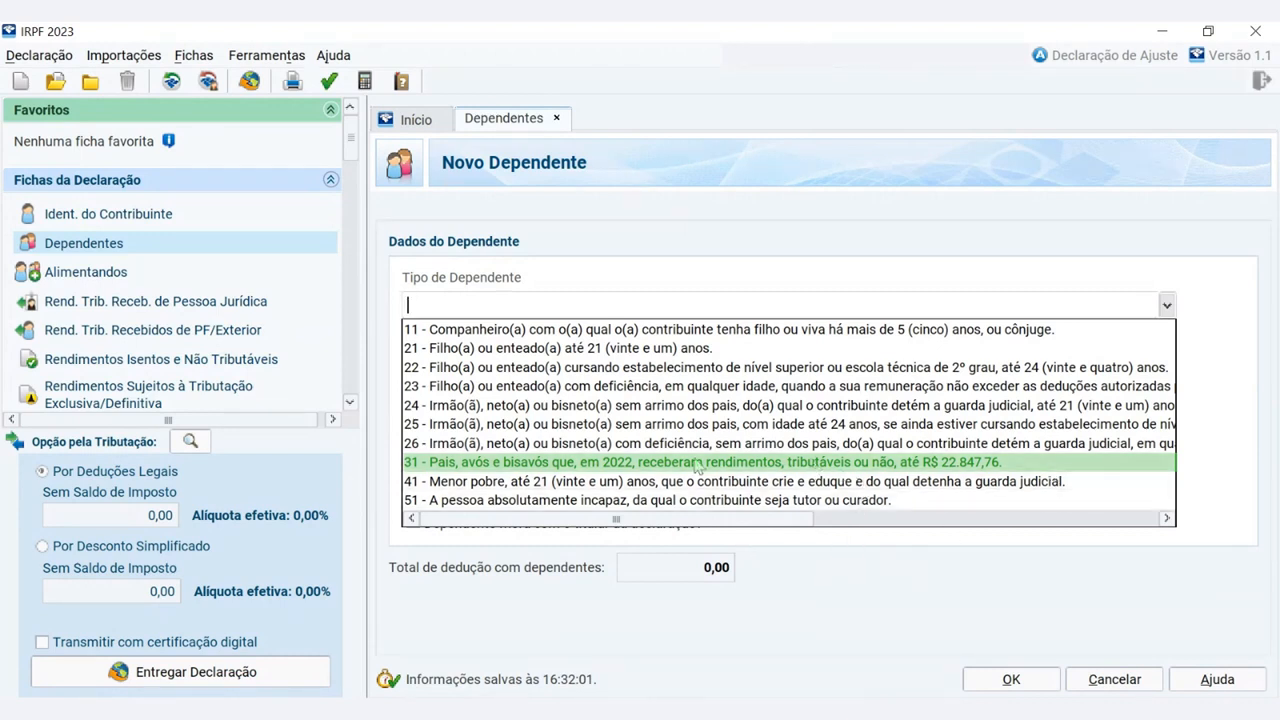
{"action": "left_click", "coordinate": [1166, 305]}
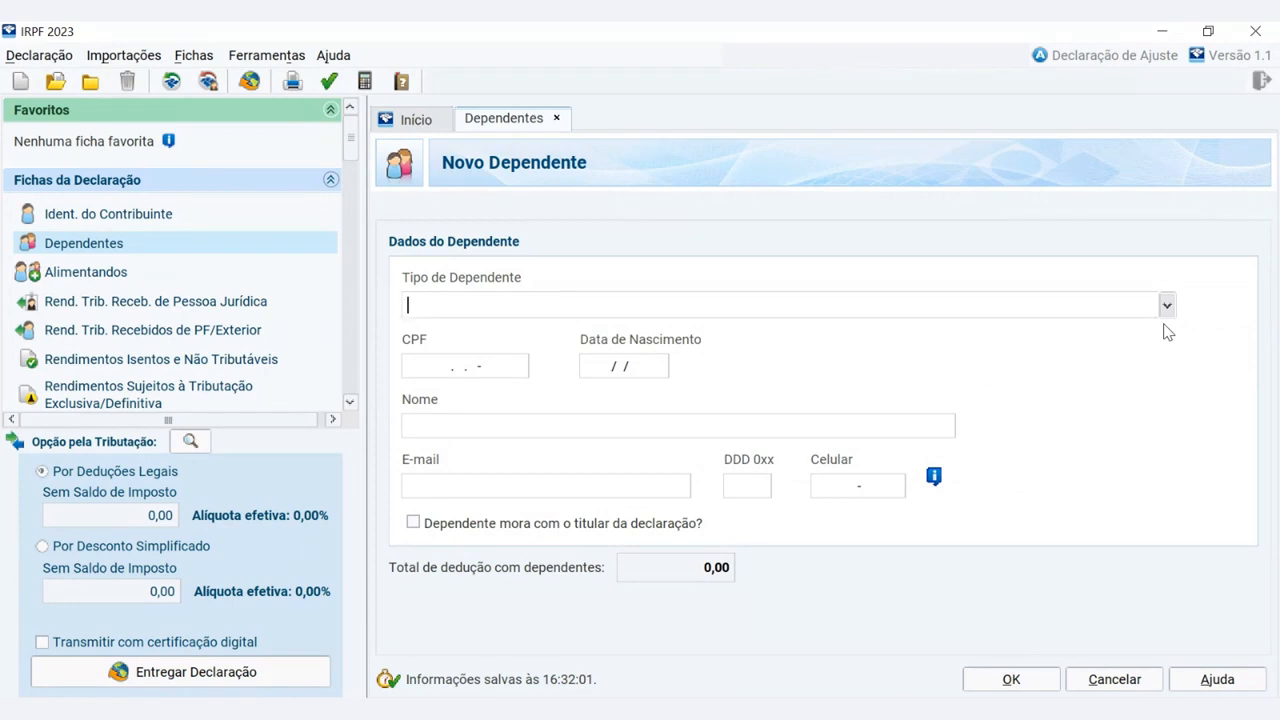
{"action": "left_click", "coordinate": [1166, 305]}
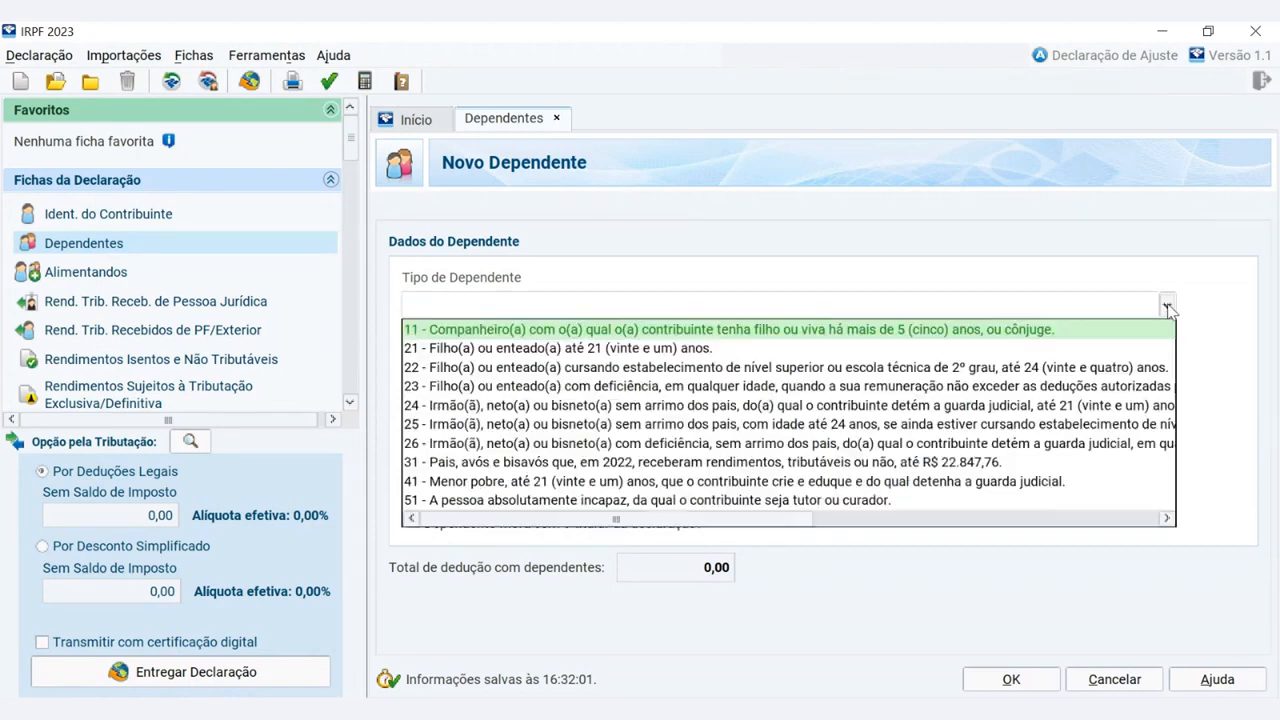
{"action": "left_click", "coordinate": [1088, 339]}
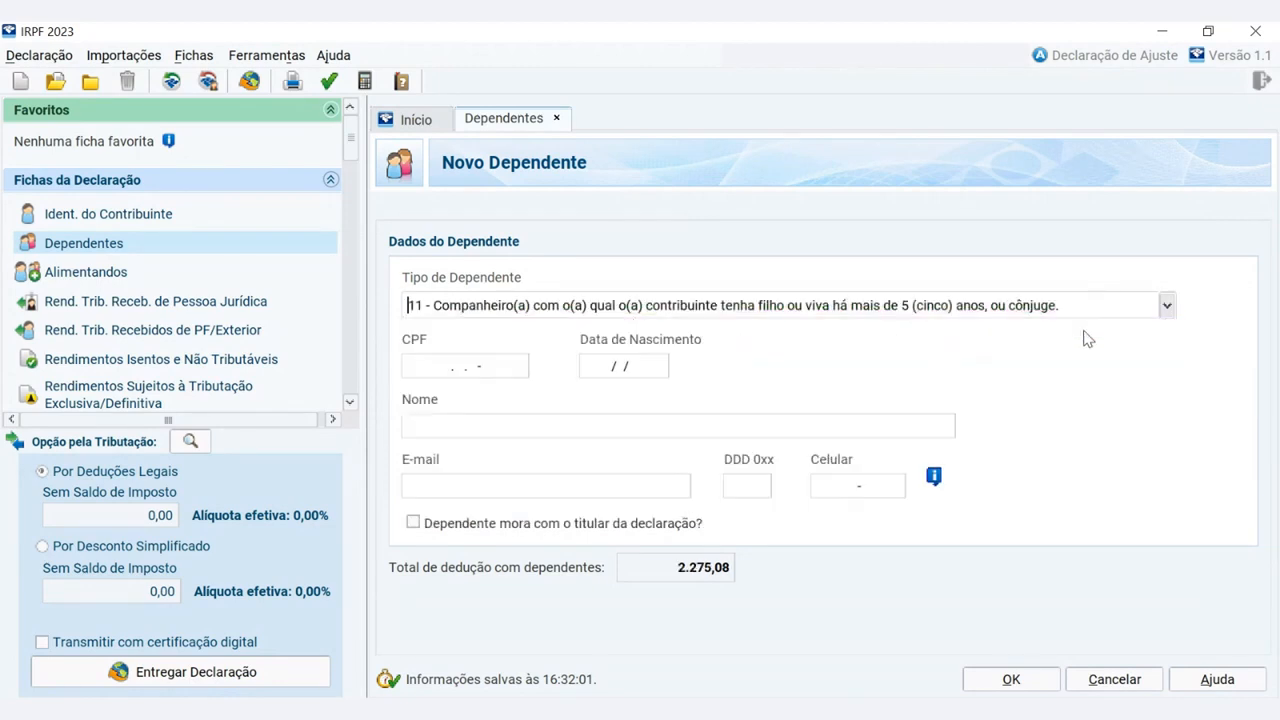
{"action": "left_click", "coordinate": [462, 371]}
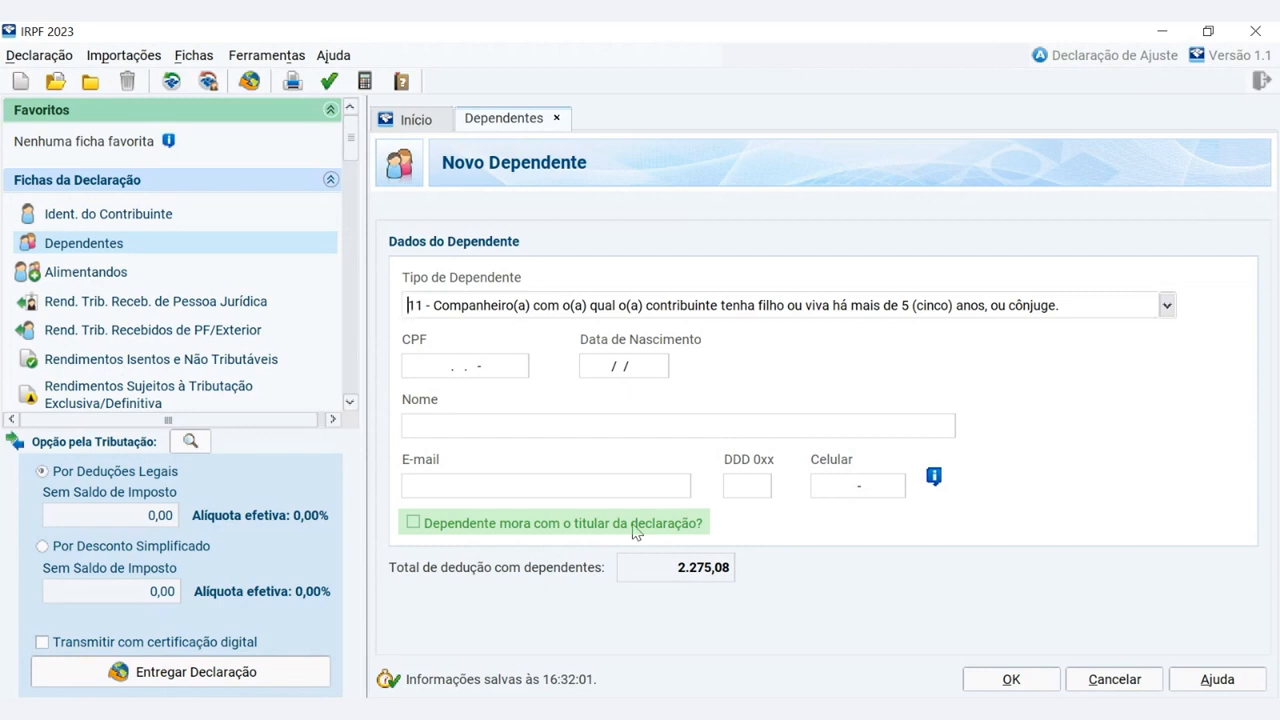
{"action": "left_click", "coordinate": [1030, 688]}
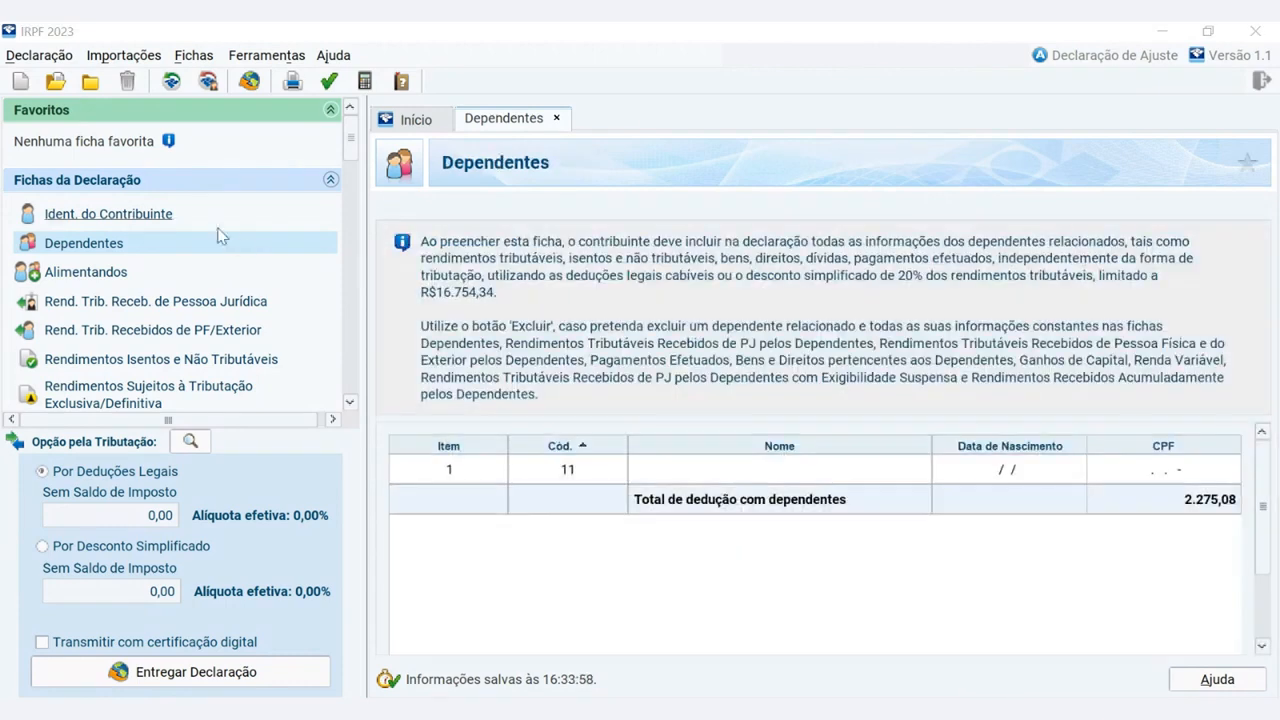
Create a new entry in the Alimentandos form with residence No Brasil and Titular as the related person, leaving the personal data blank.
{"action": "left_click", "coordinate": [94, 276]}
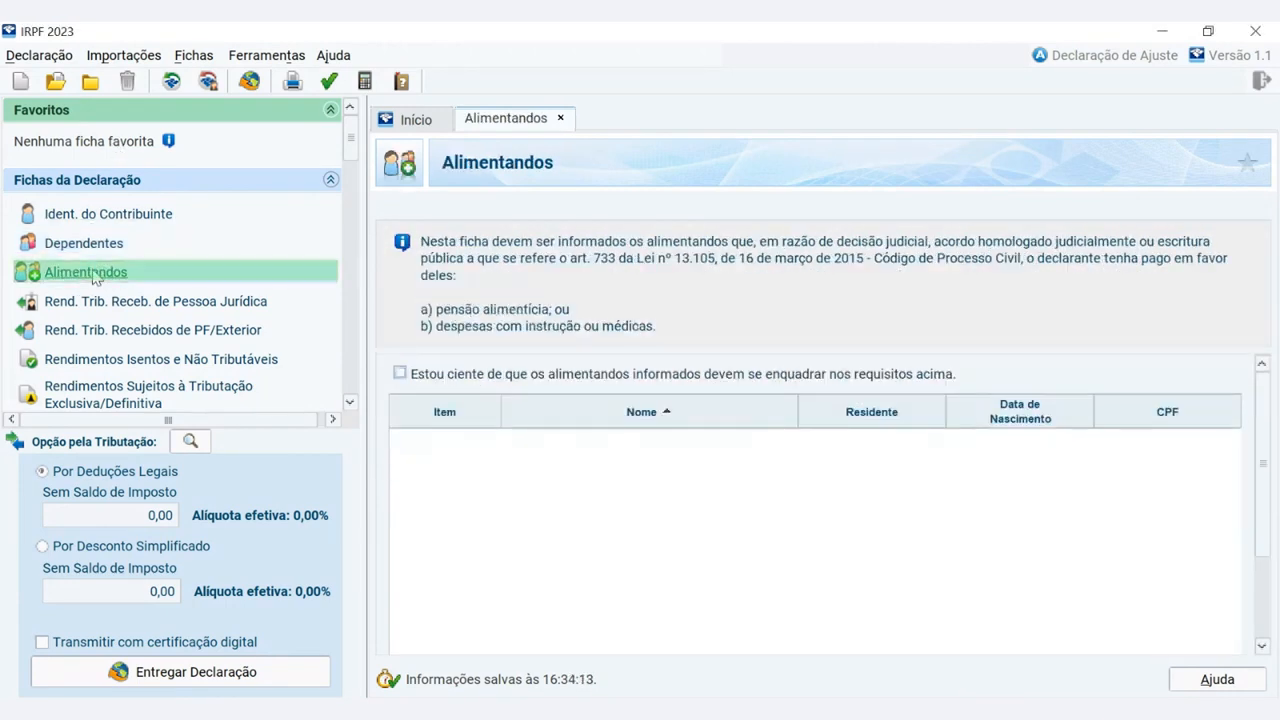
{"action": "left_click_drag", "start_coordinate": [1262, 403], "coordinate": [1268, 515]}
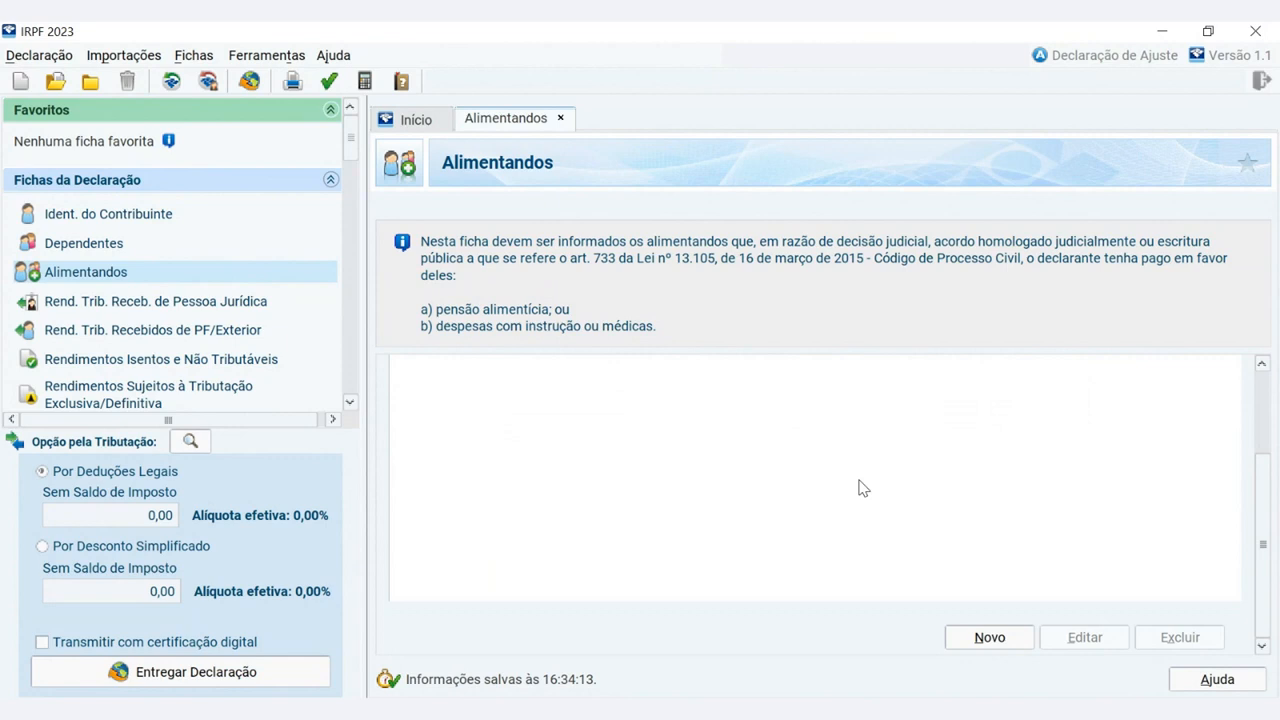
{"action": "left_click", "coordinate": [988, 641]}
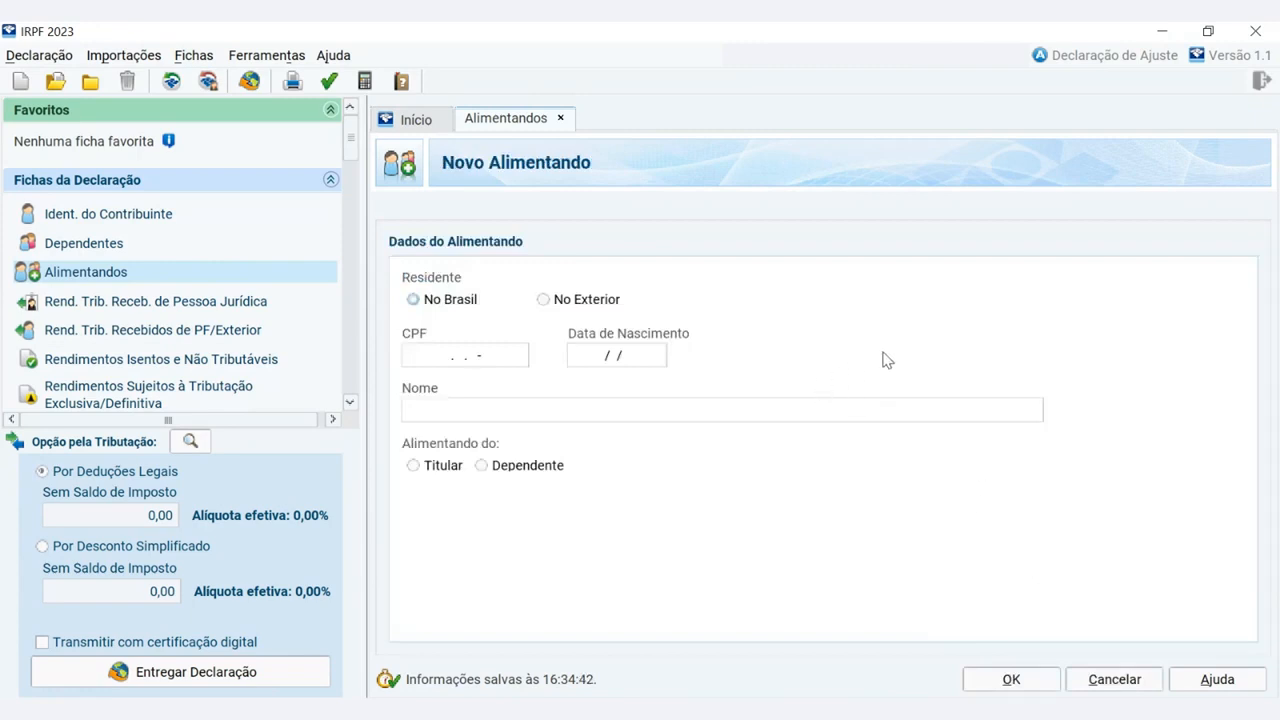
{"action": "left_click", "coordinate": [436, 300]}
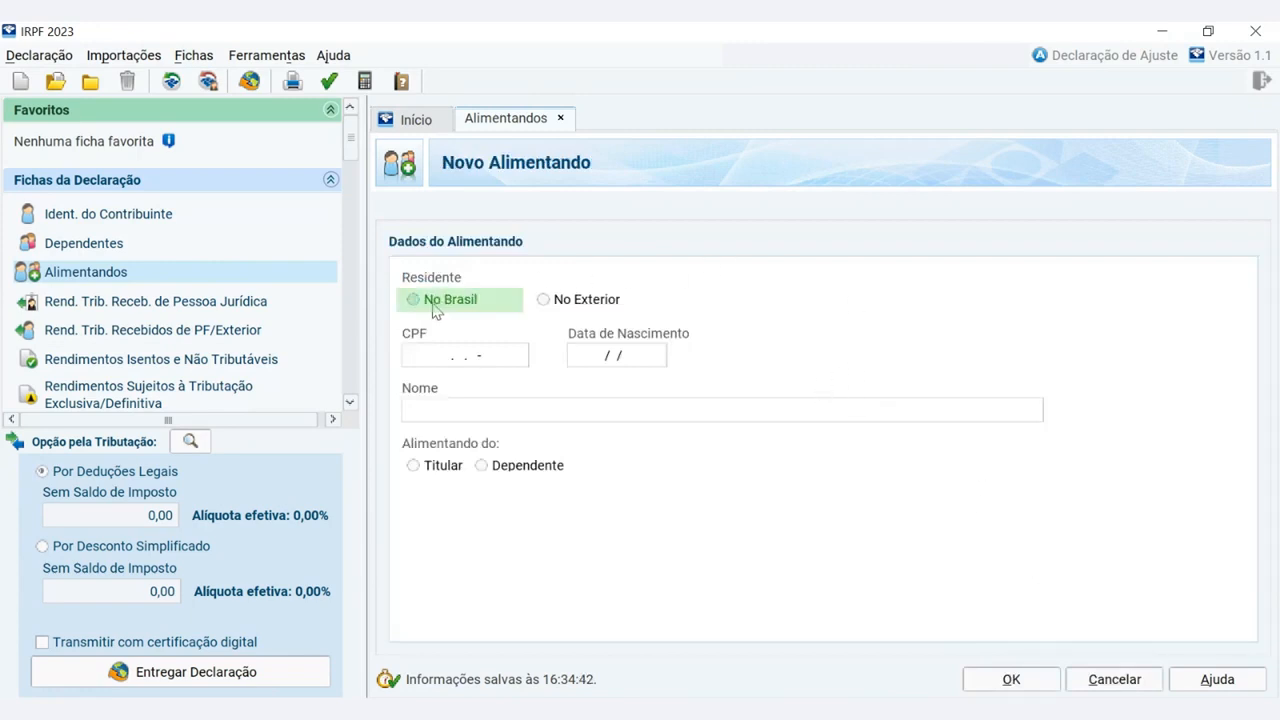
{"action": "left_click", "coordinate": [458, 356]}
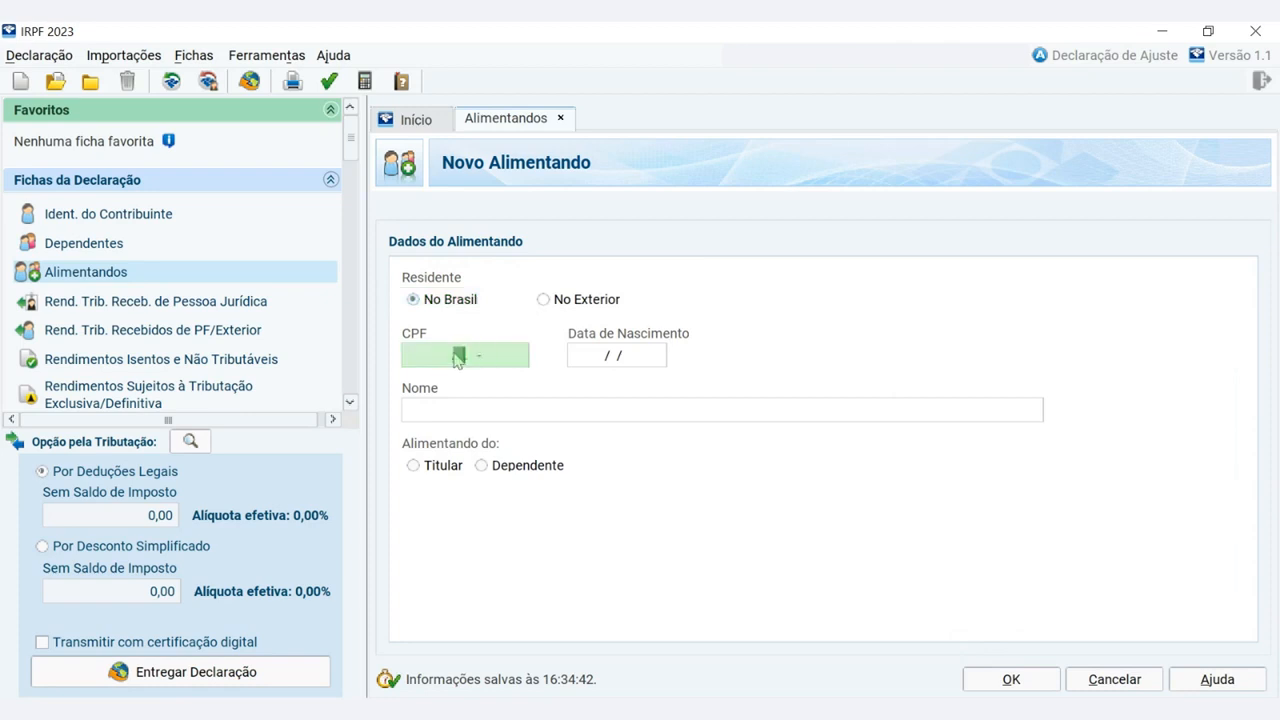
{"action": "left_click", "coordinate": [632, 362]}
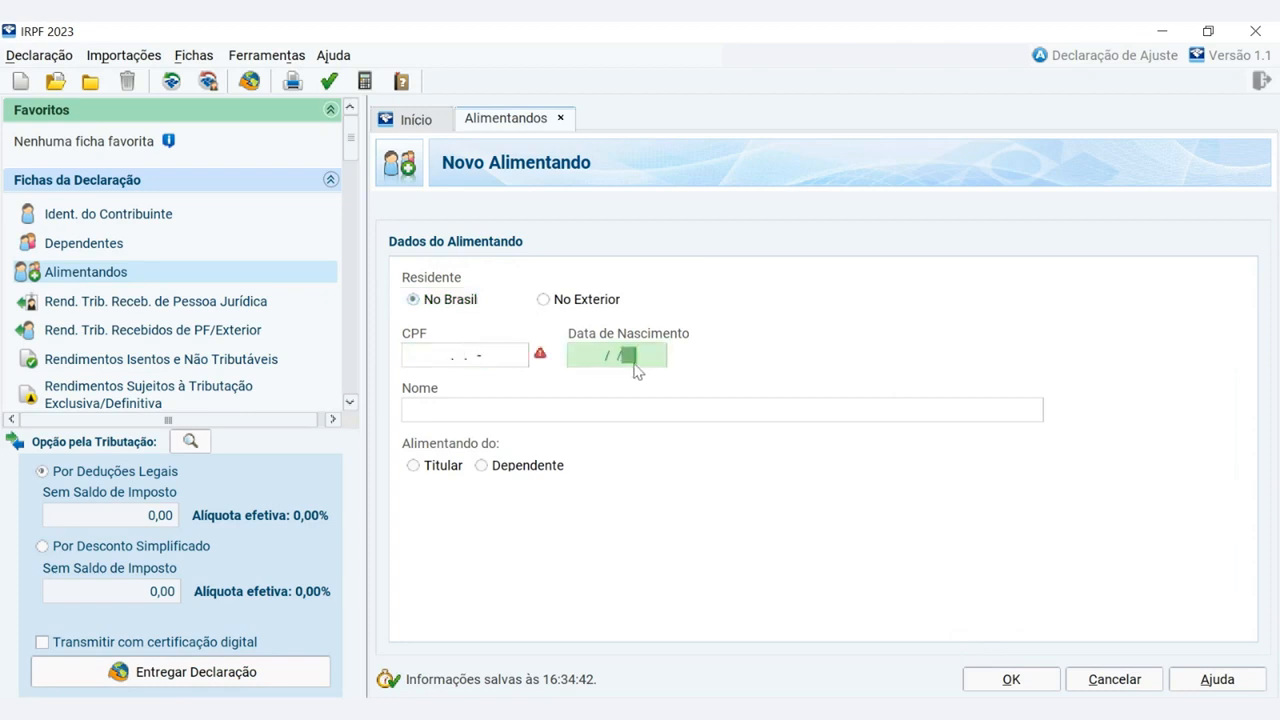
{"action": "left_click", "coordinate": [586, 417]}
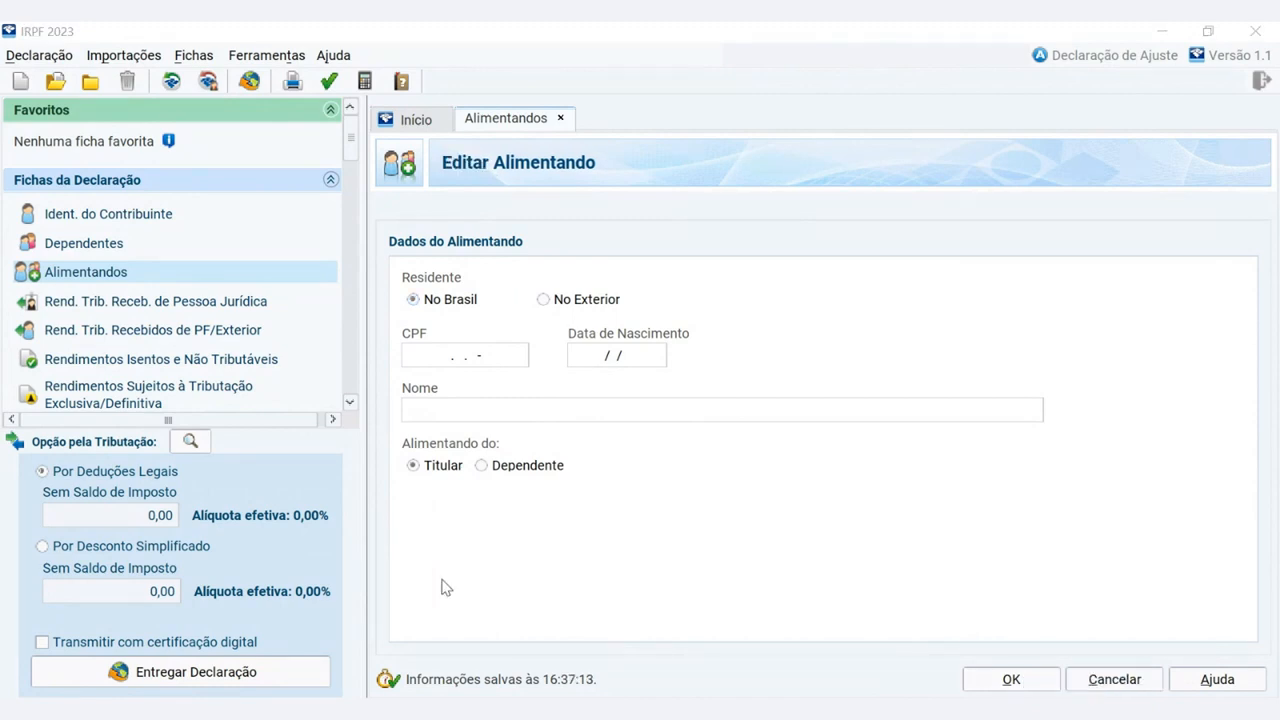
Add a Titular entry in Rend. Trib. Receb. de Pessoa Jurídica and save it without payer data or amounts.
{"action": "left_click", "coordinate": [165, 308]}
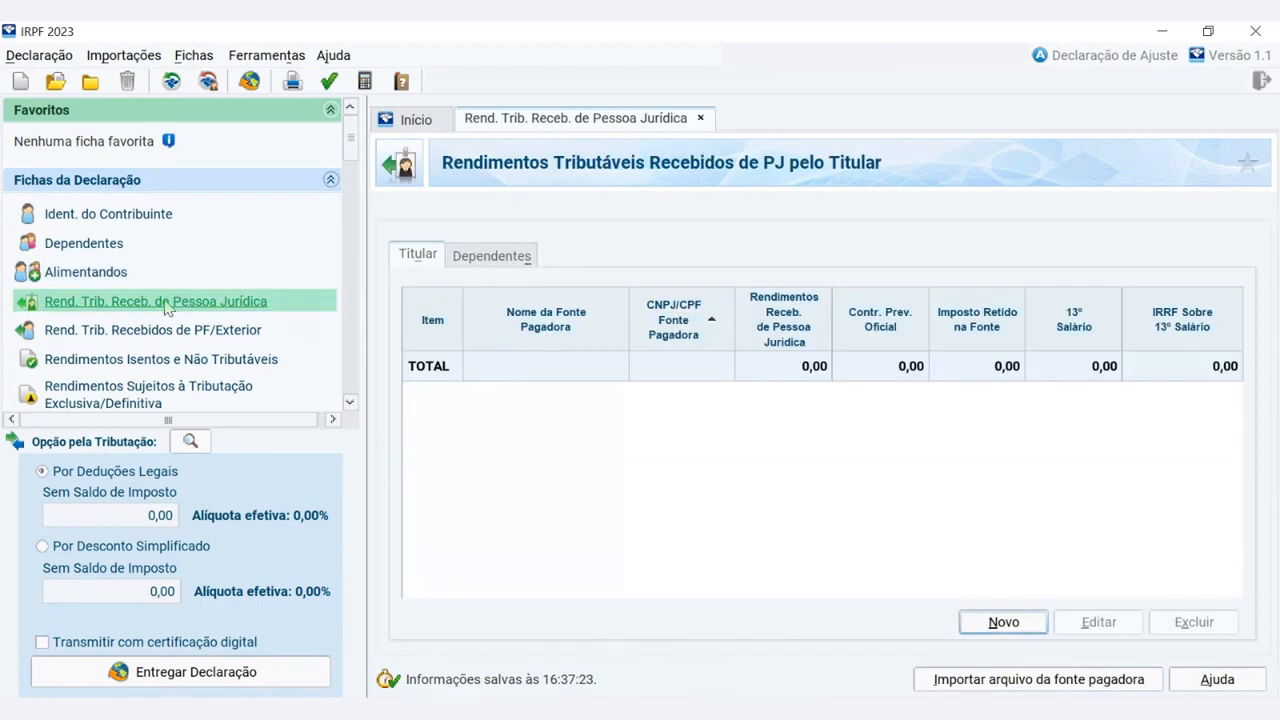
{"action": "left_click", "coordinate": [1003, 622]}
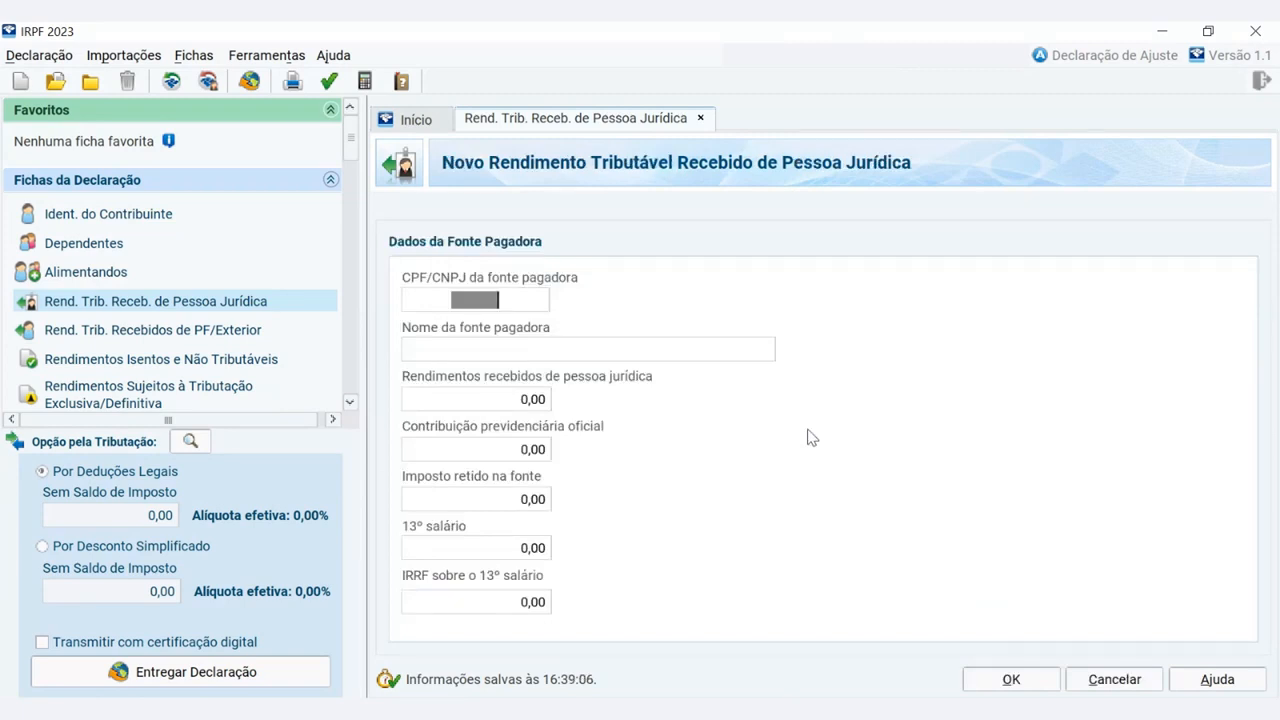
{"action": "left_click", "coordinate": [489, 302]}
{"action": "left_click", "coordinate": [500, 352]}
{"action": "left_click", "coordinate": [521, 405]}
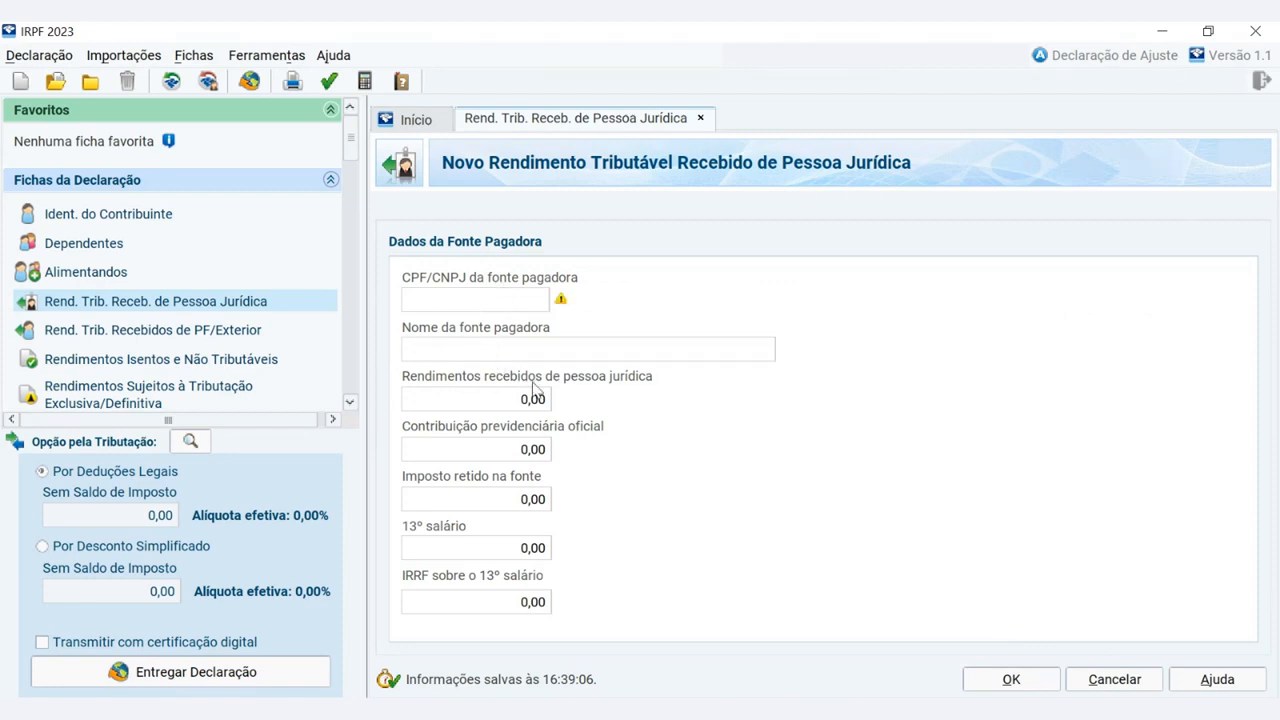
{"action": "left_click", "coordinate": [533, 453]}
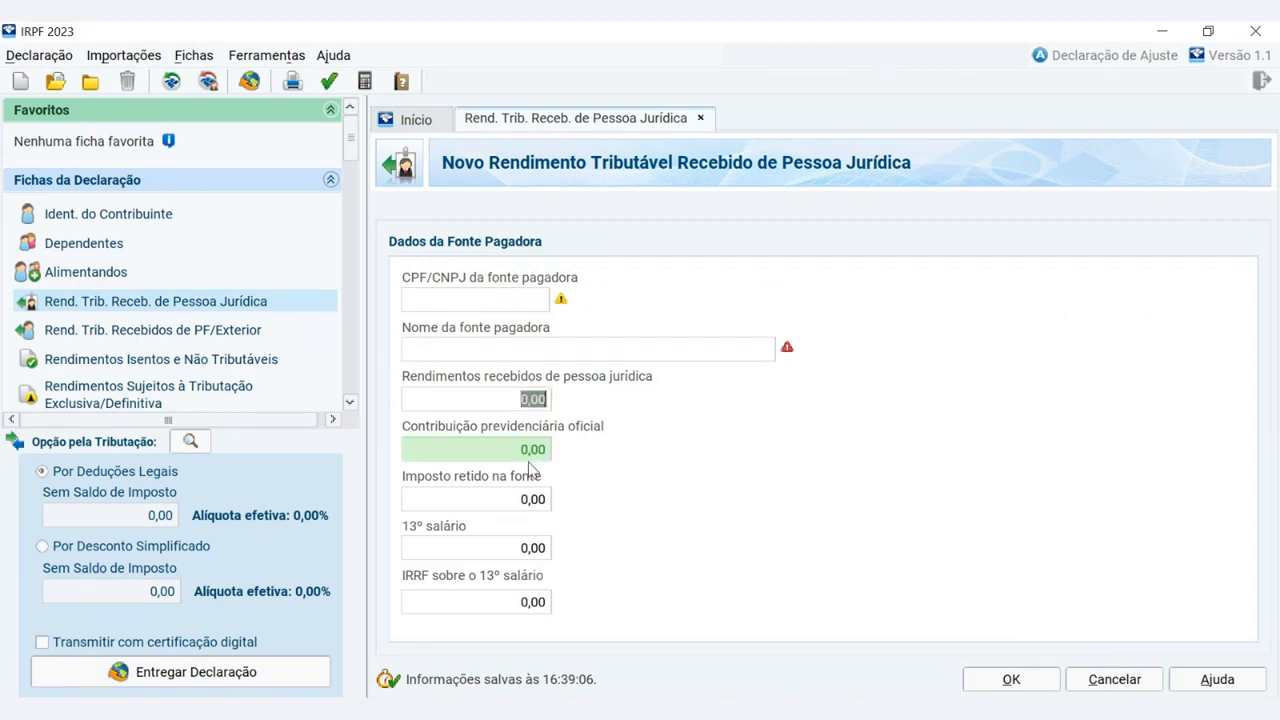
{"action": "left_click", "coordinate": [535, 499]}
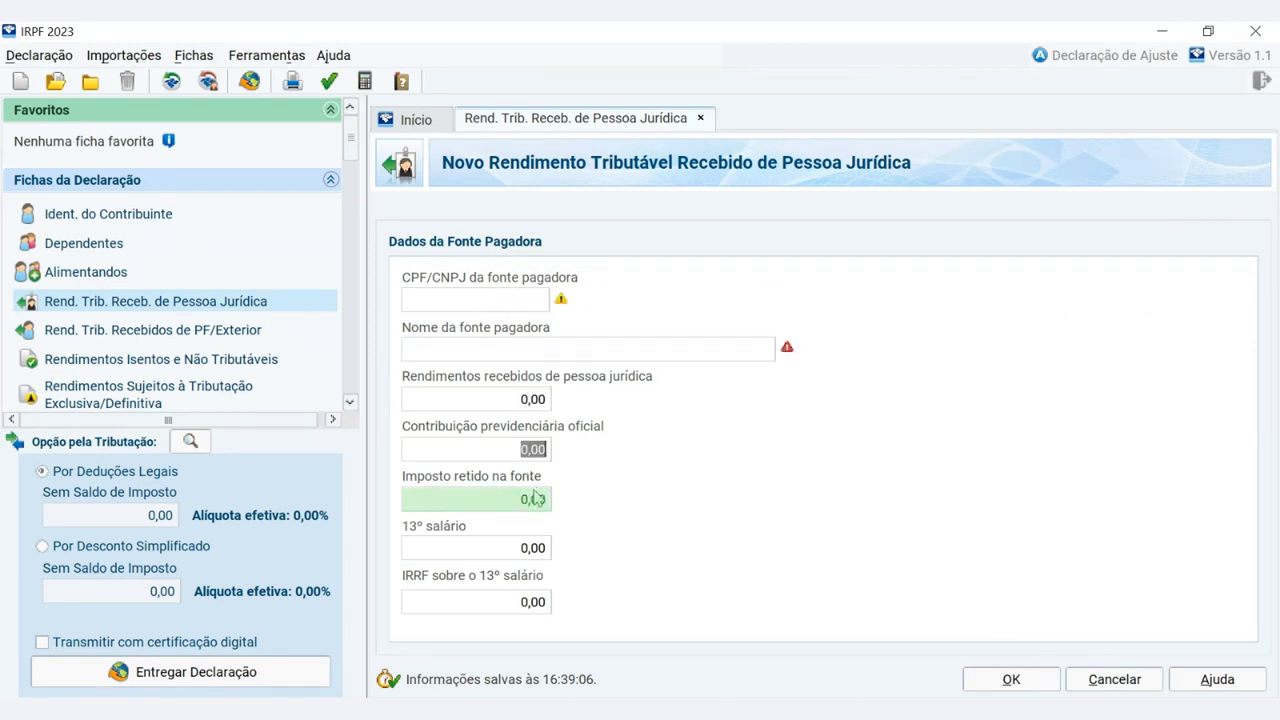
{"action": "left_click", "coordinate": [530, 548]}
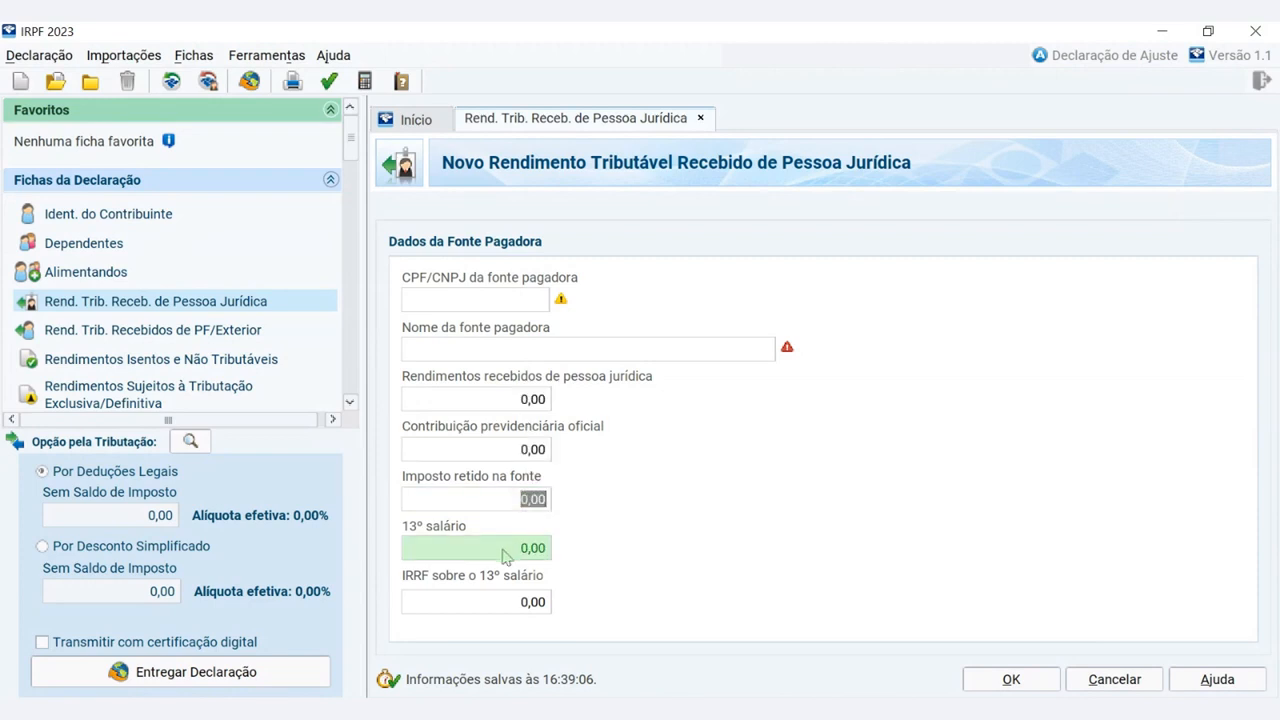
{"action": "left_click", "coordinate": [496, 605]}
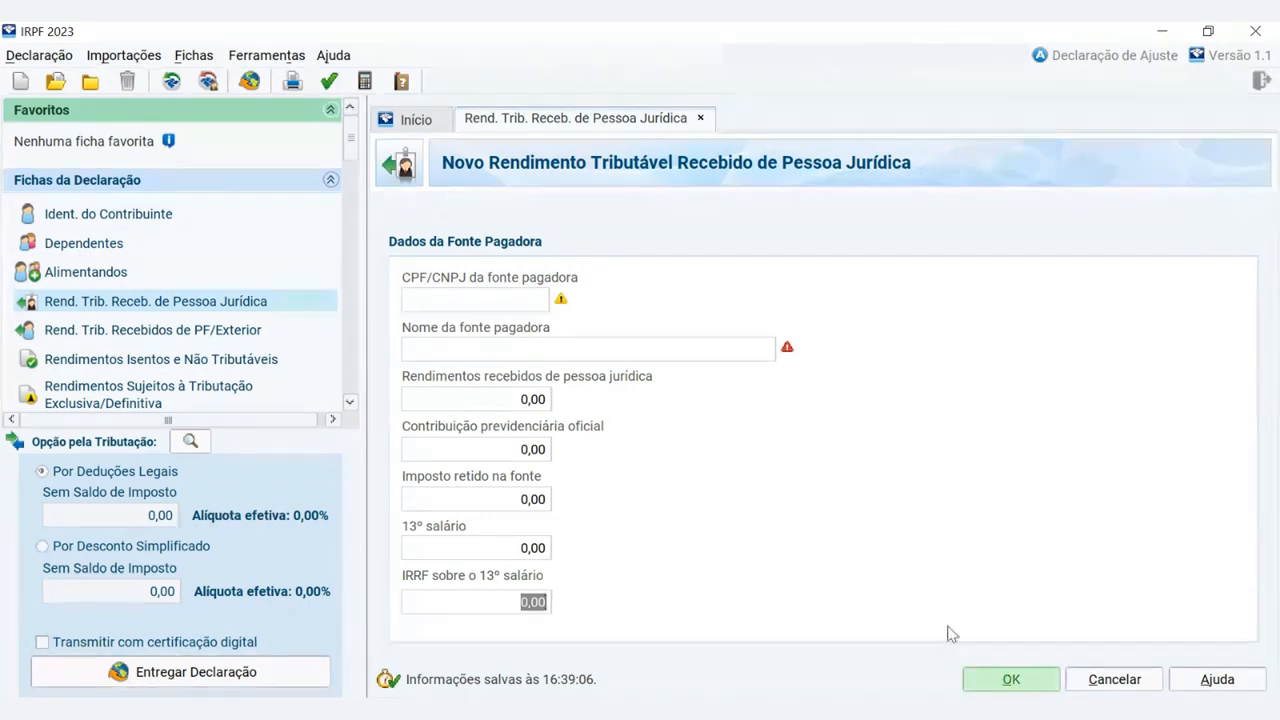
{"action": "left_click", "coordinate": [988, 684]}
Open a new January entry for the Titular in Rend. Trib. Recebidos de PF/Exterior and confirm it with all fields blank.
{"action": "scroll", "coordinate": [318, 278], "scroll_direction": "down", "scroll_amount": 4}
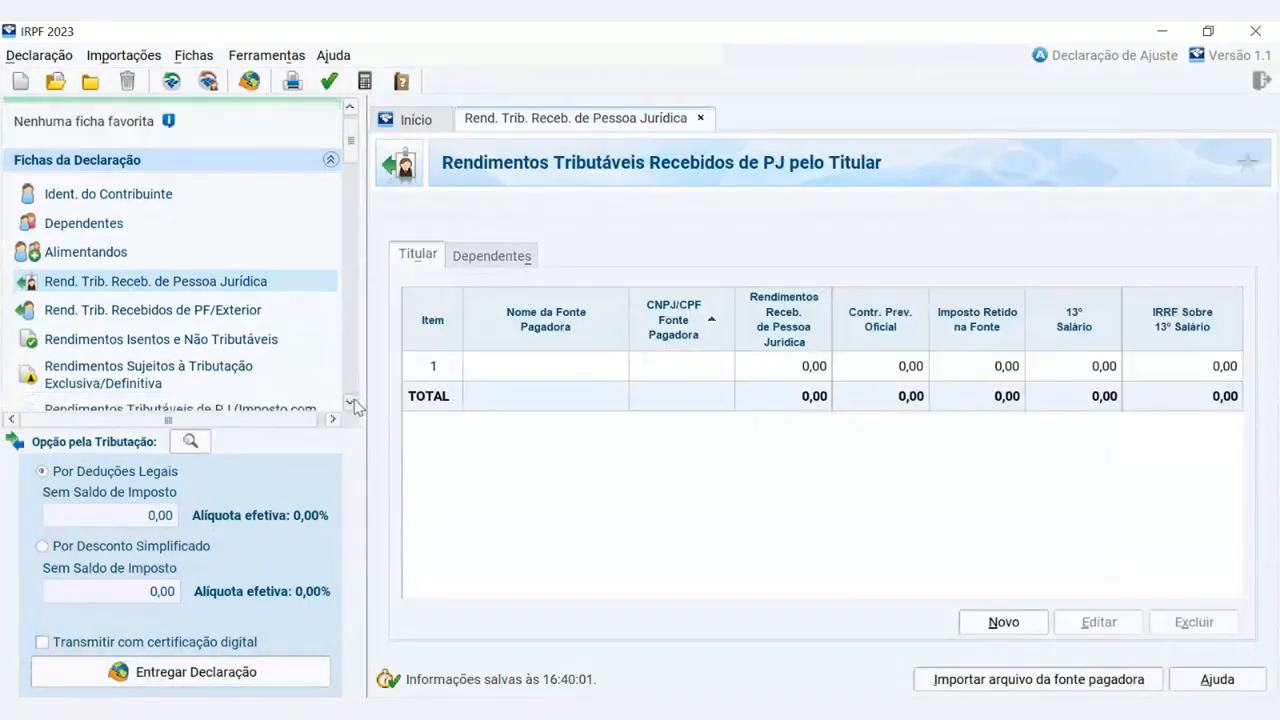
{"action": "left_click", "coordinate": [170, 299]}
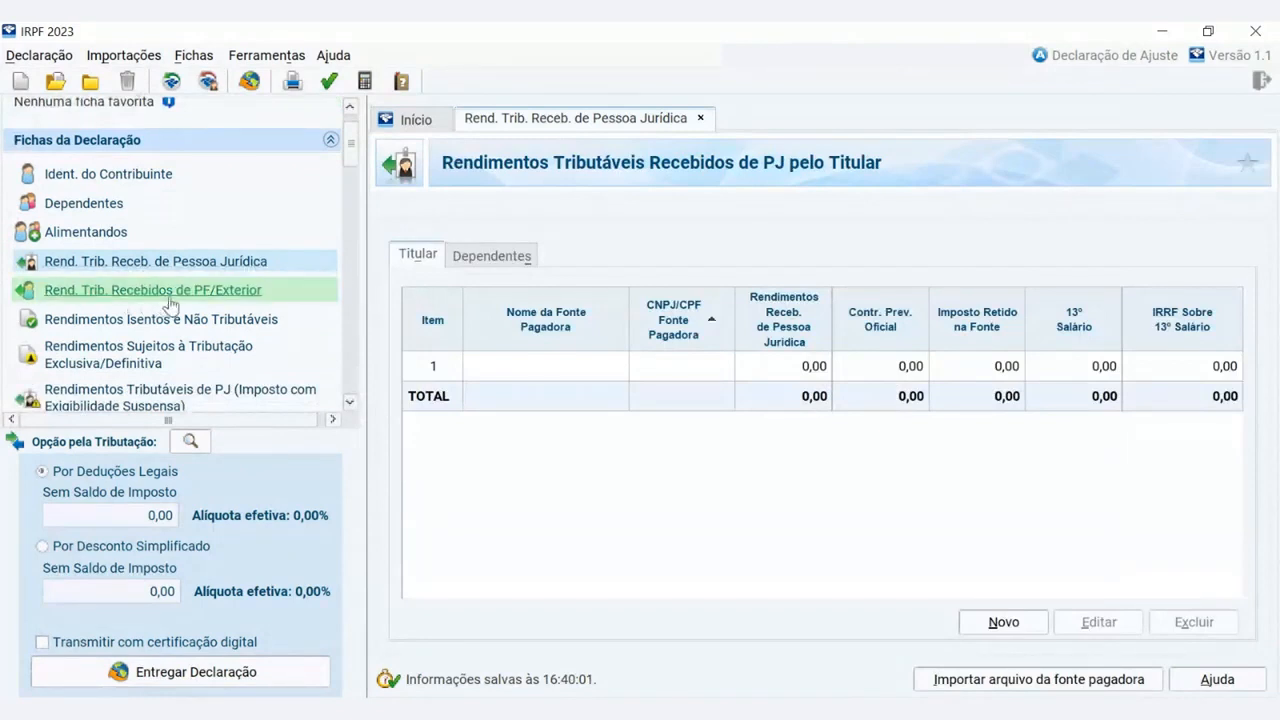
{"action": "left_click", "coordinate": [170, 304]}
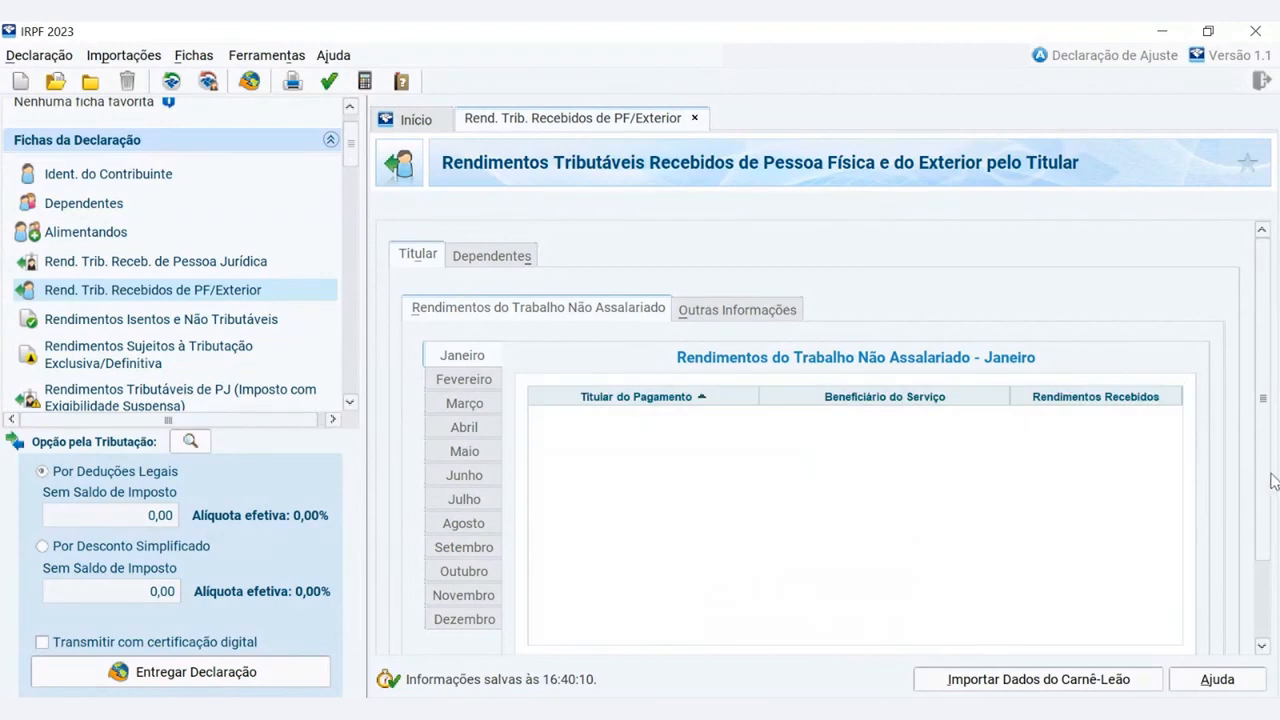
{"action": "scroll", "coordinate": [1265, 548], "scroll_direction": "down", "scroll_amount": 1}
{"action": "scroll", "coordinate": [1265, 548], "scroll_direction": "down", "scroll_amount": 2}
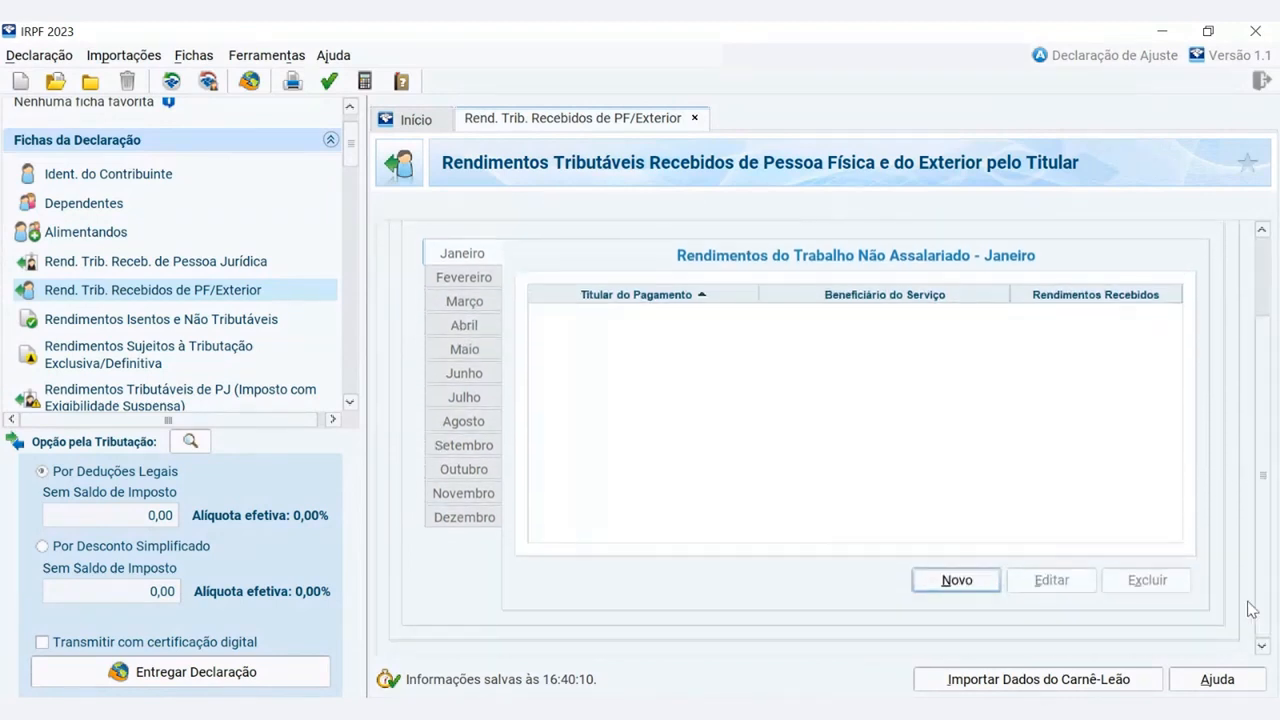
{"action": "left_click", "coordinate": [965, 580]}
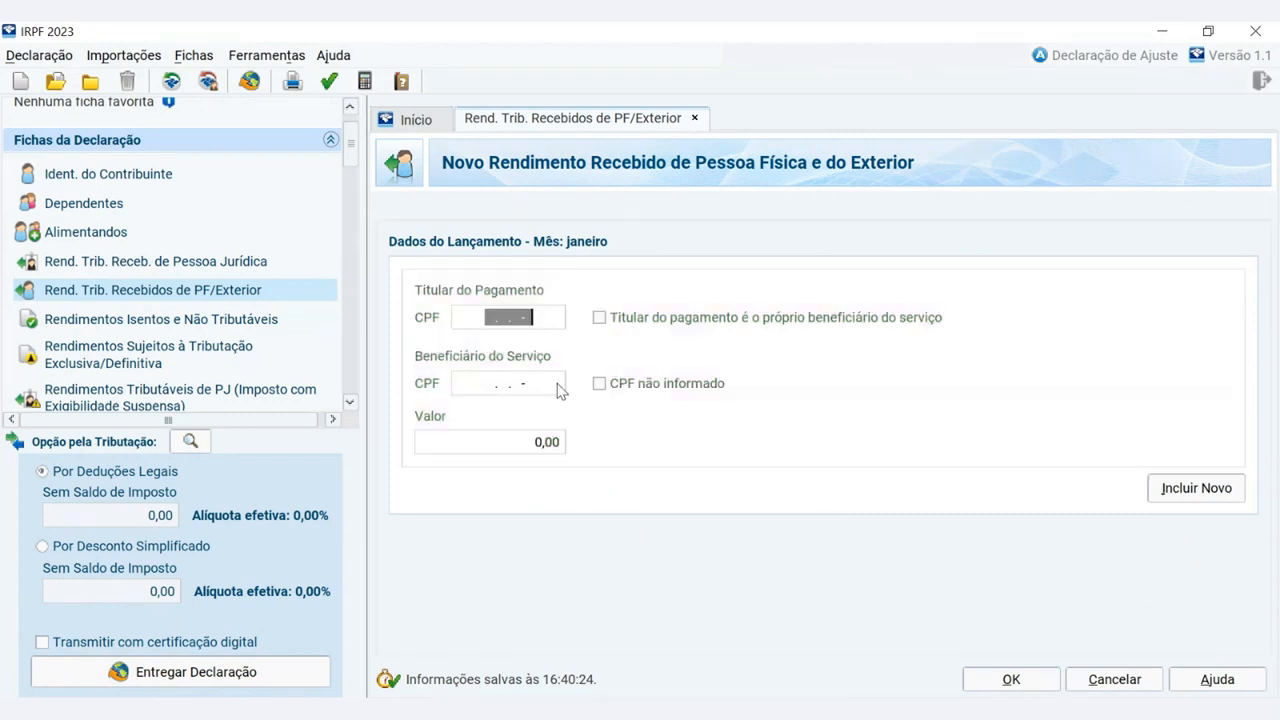
{"action": "left_click", "coordinate": [1024, 683]}
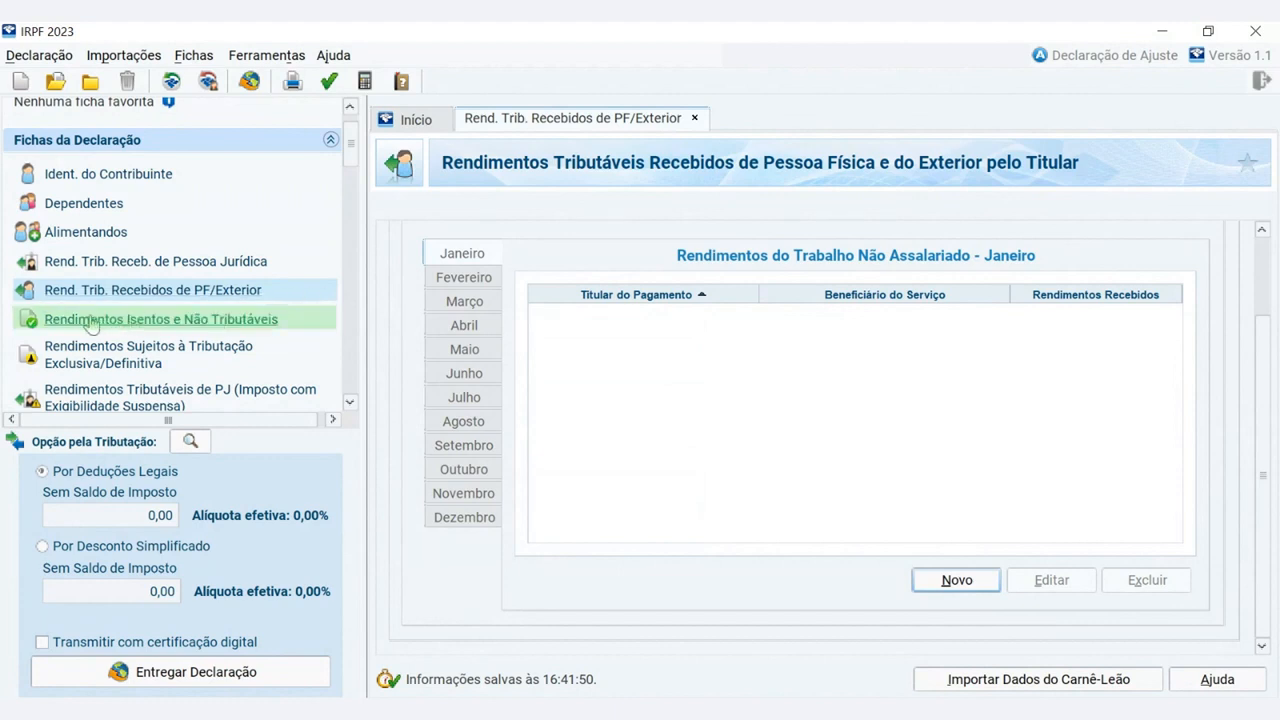
Start a new entry in Rendimentos Isentos e Não Tributáveis with income type 14 - Transferências patrimoniais doações e heranças.
{"action": "left_click", "coordinate": [143, 322]}
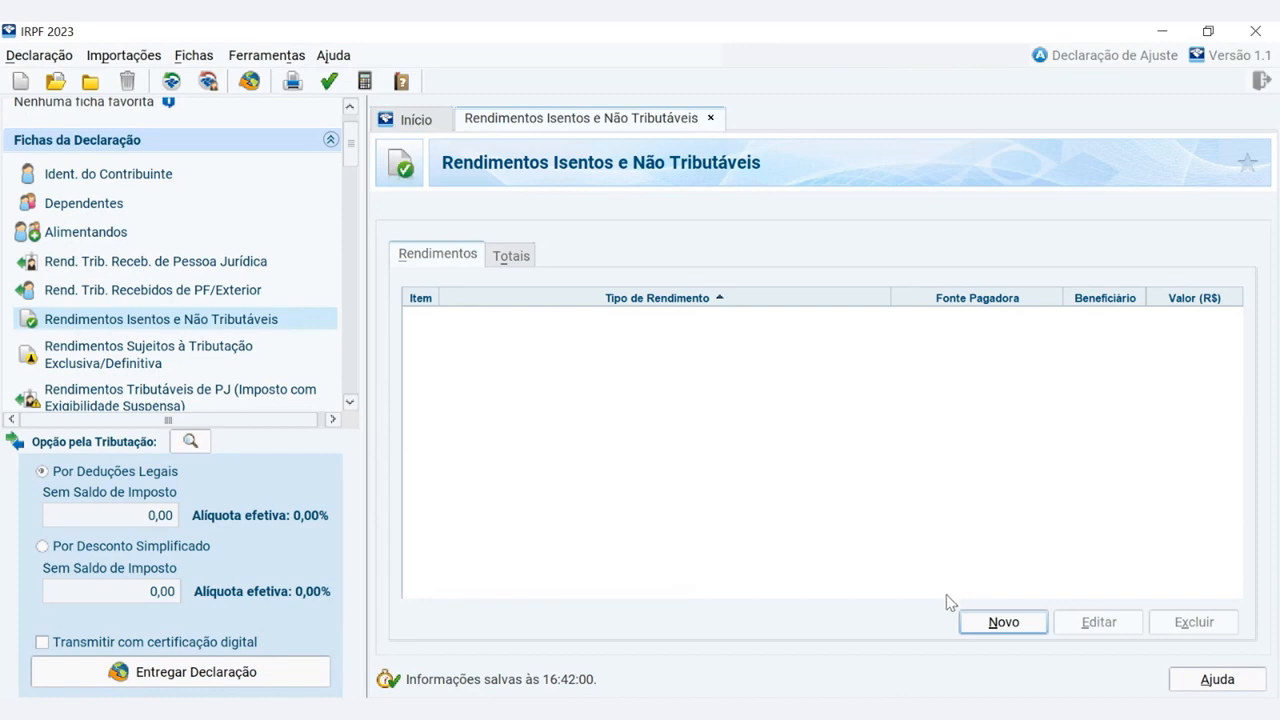
{"action": "left_click", "coordinate": [1011, 628]}
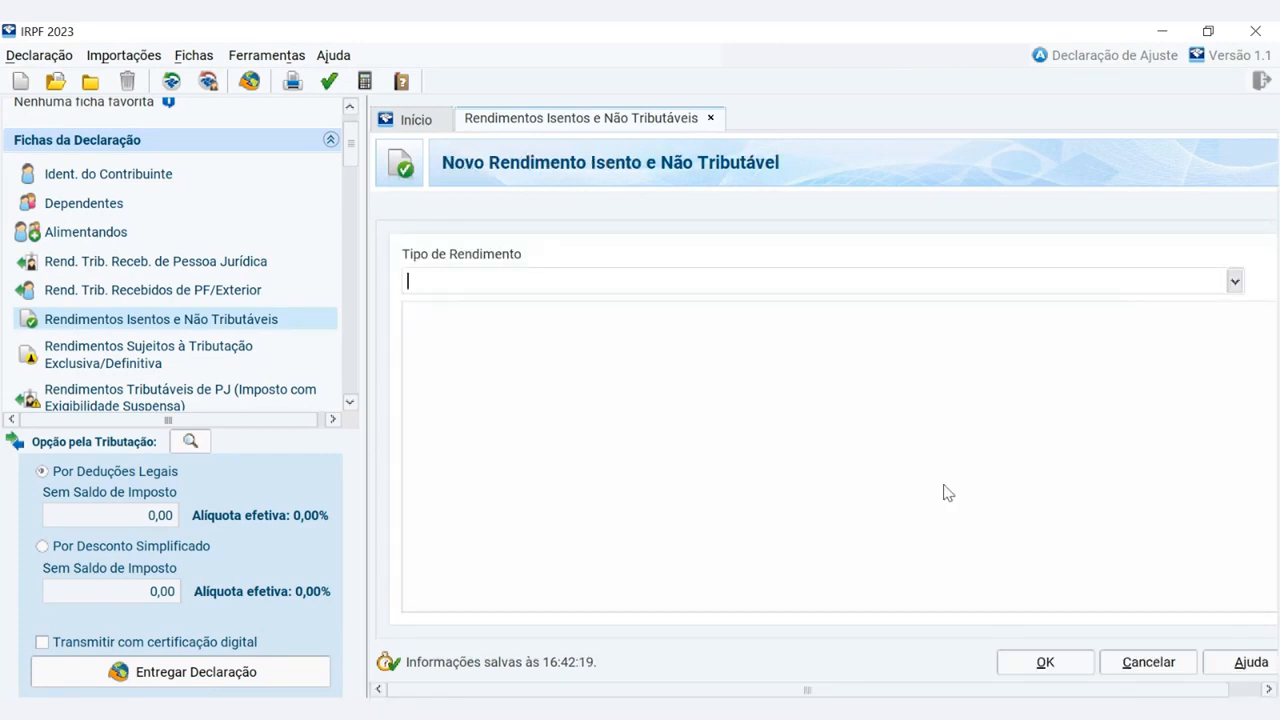
{"action": "left_click", "coordinate": [1234, 282]}
{"action": "scroll", "coordinate": [1238, 396], "scroll_direction": "down", "scroll_amount": 2}
{"action": "scroll", "coordinate": [1238, 396], "scroll_direction": "down", "scroll_amount": 1}
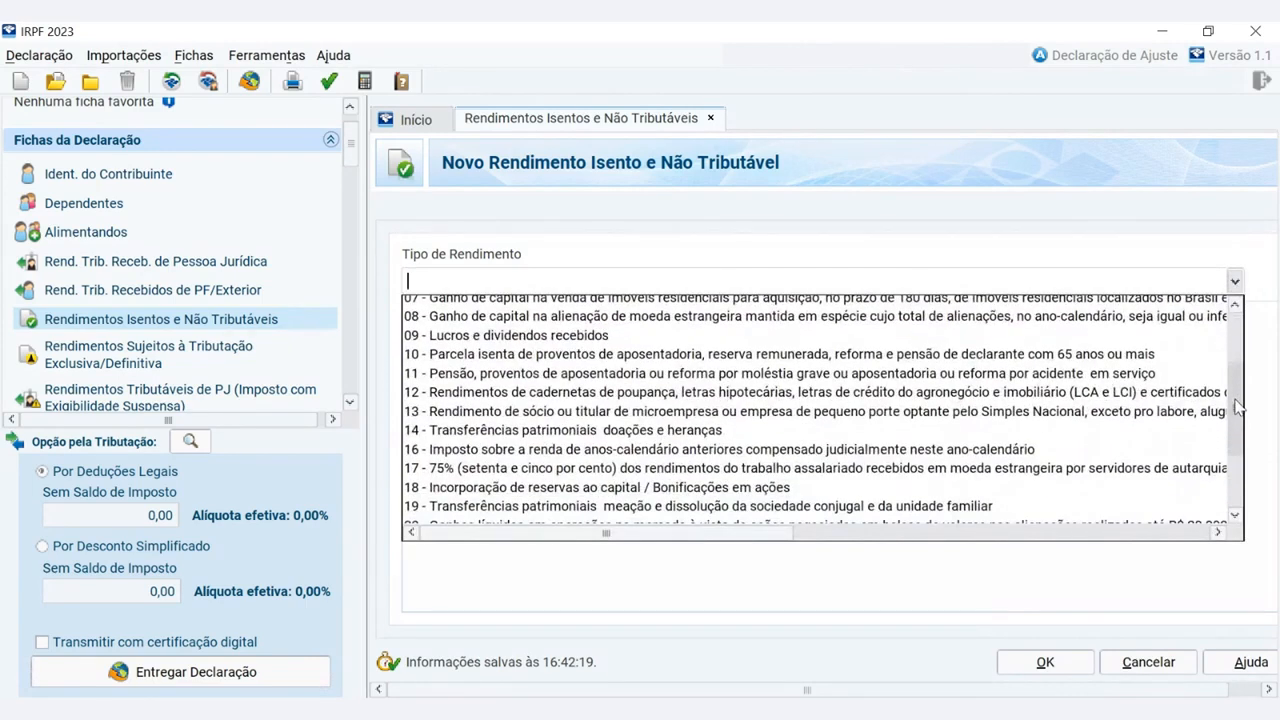
{"action": "left_click", "coordinate": [654, 432]}
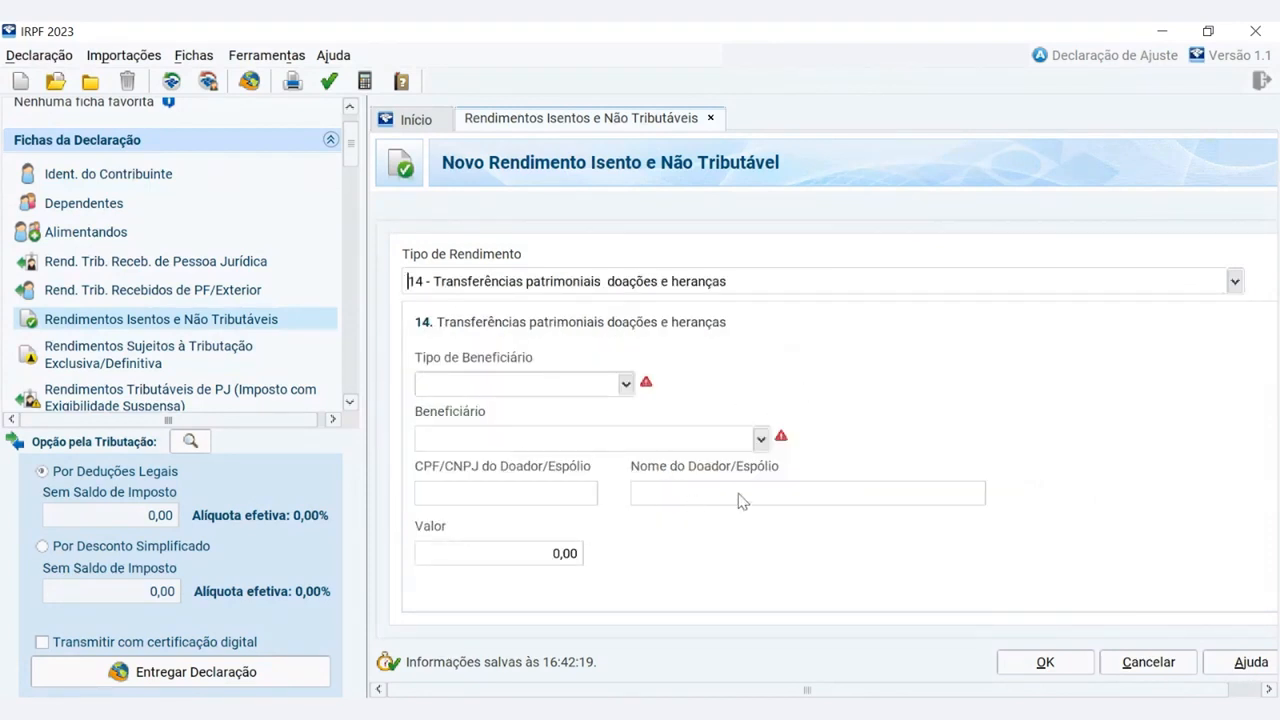
Change the exempt income type to 28 - Pensão Alimentícia and confirm the entry with the remaining fields blank.
{"action": "left_click", "coordinate": [1235, 281]}
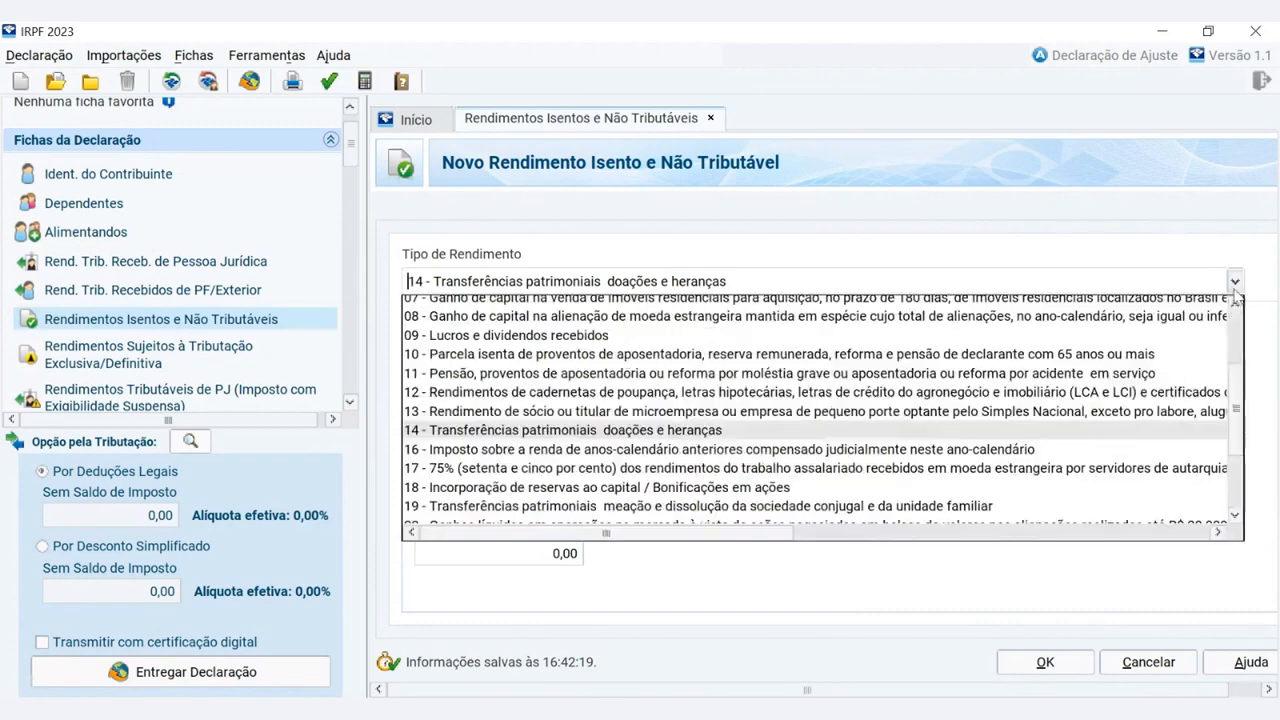
{"action": "left_click_drag", "start_coordinate": [1240, 393], "coordinate": [1240, 445]}
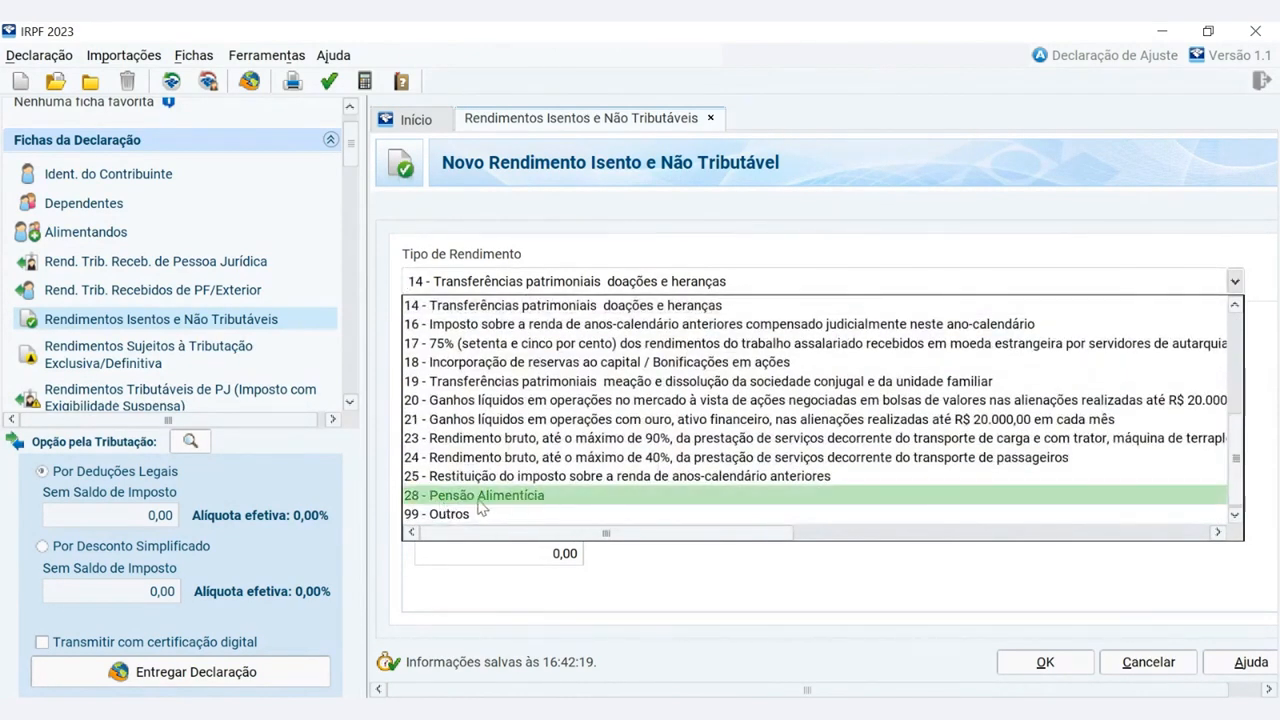
{"action": "left_click", "coordinate": [576, 497]}
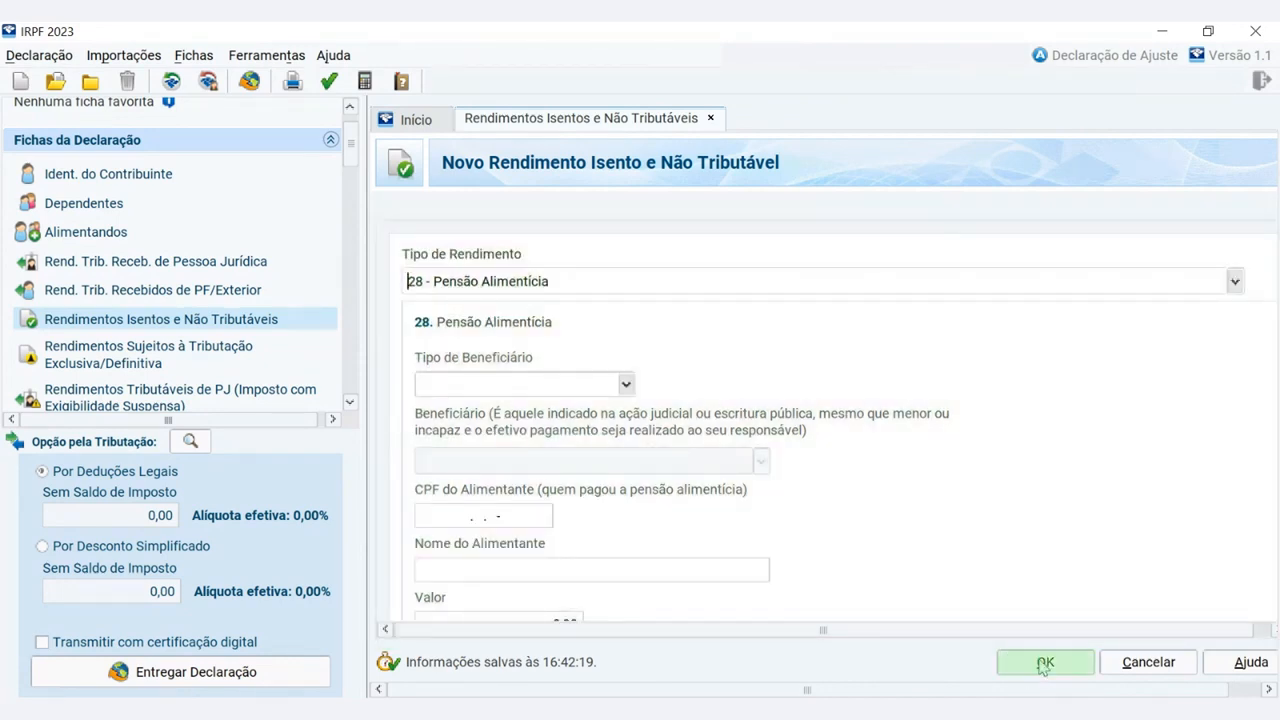
{"action": "left_click", "coordinate": [1043, 662]}
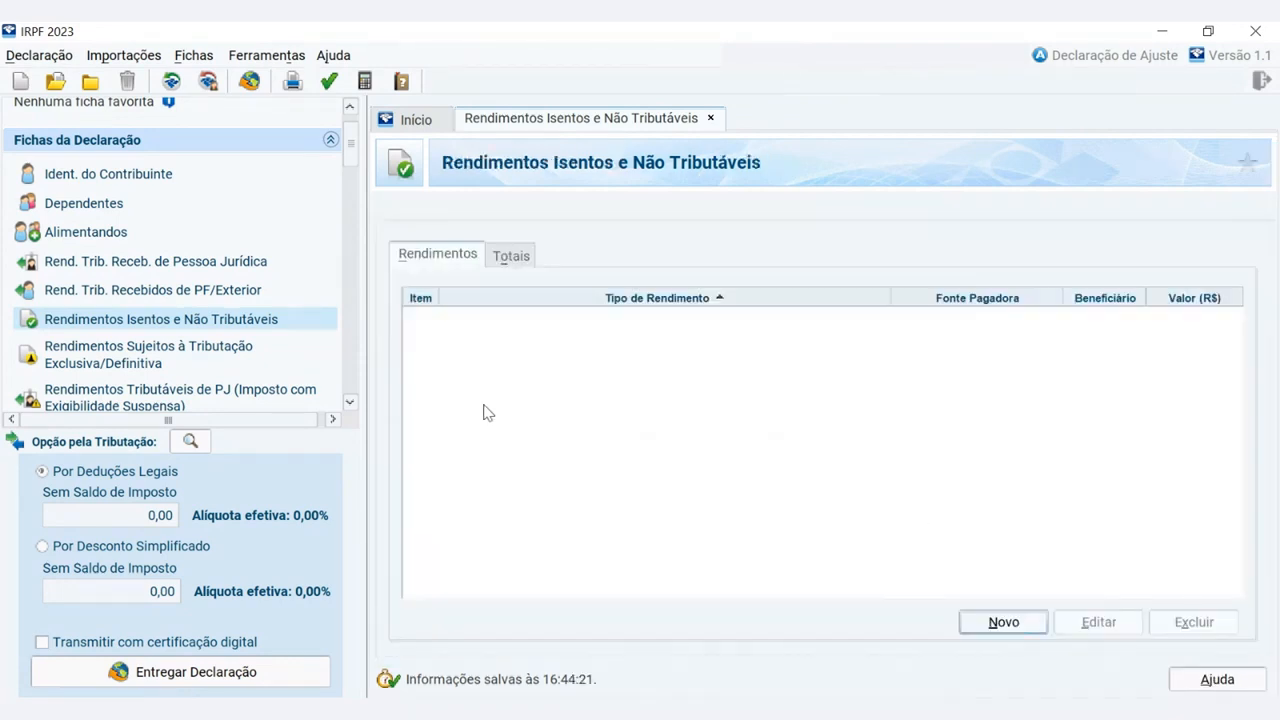
In Rendimentos Sujeitos à Tributação Exclusiva/Definitiva, create an entry of type 06 - Rendimentos de aplicações financeiras and confirm it with the other fields blank.
{"action": "left_click", "coordinate": [105, 356]}
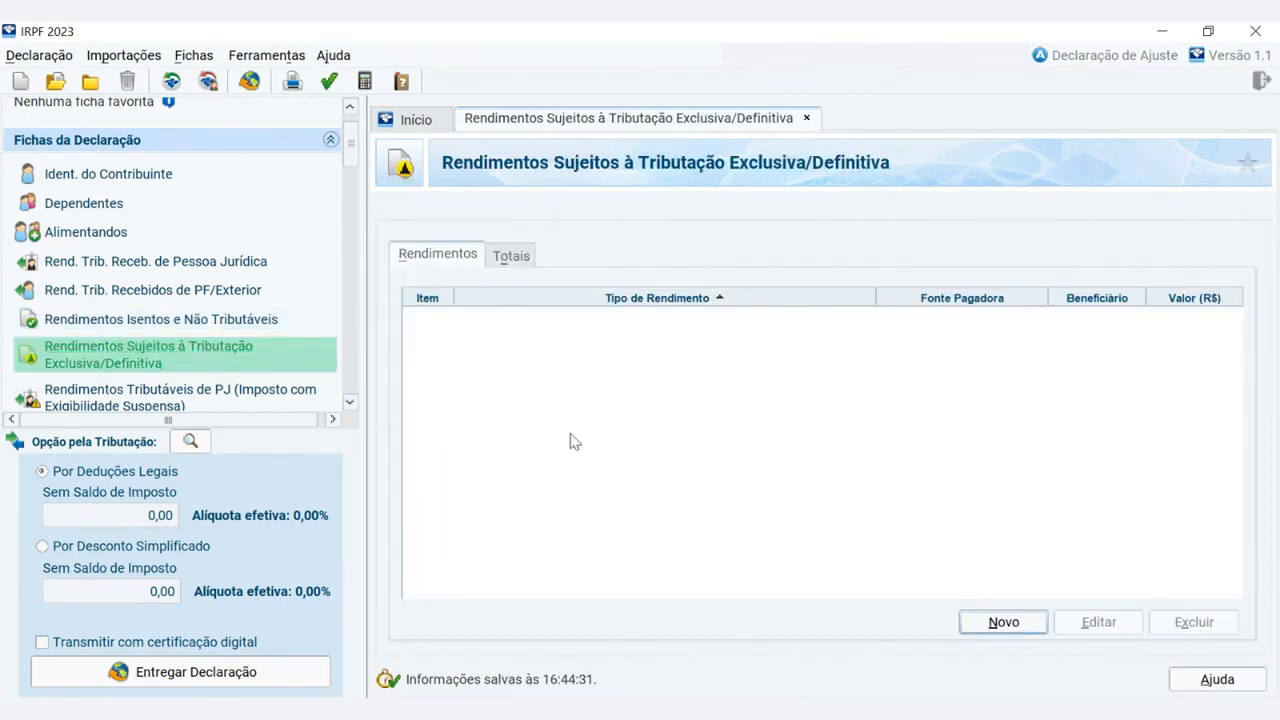
{"action": "left_click", "coordinate": [1003, 623]}
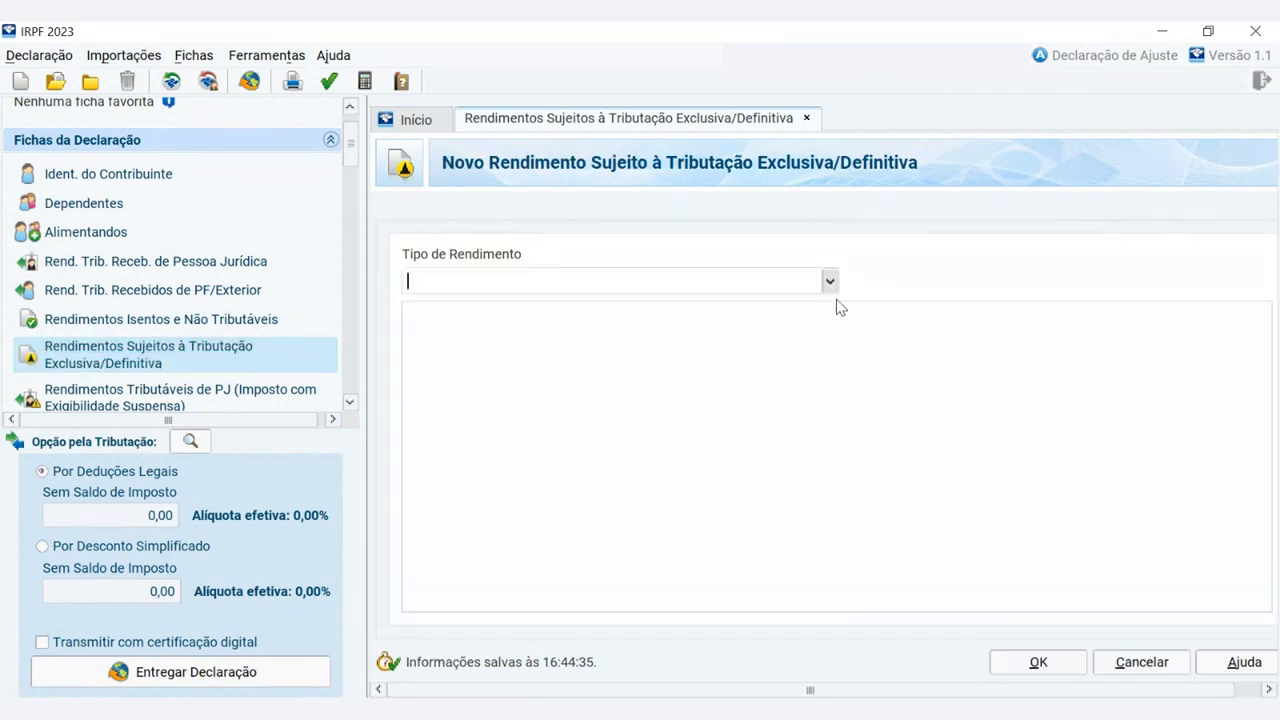
{"action": "left_click", "coordinate": [831, 285]}
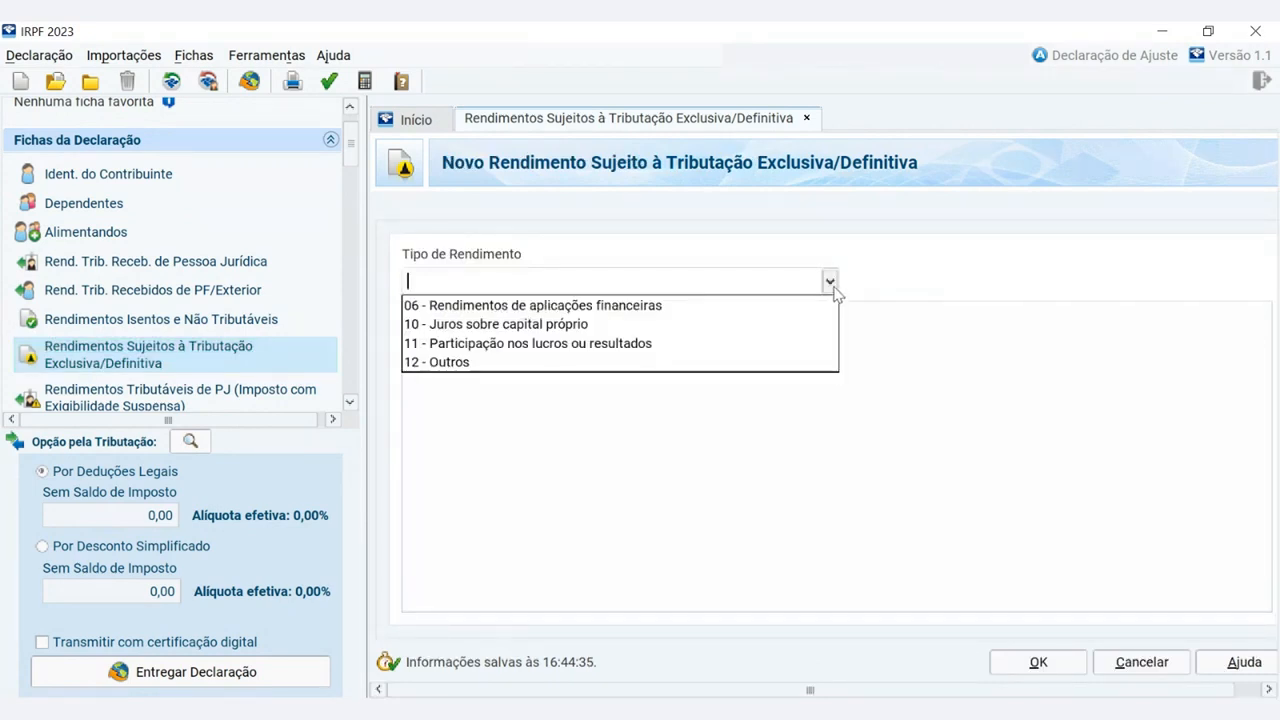
{"action": "key", "text": "Down"}
{"action": "key", "text": "Down"}
{"action": "key", "text": "Down"}
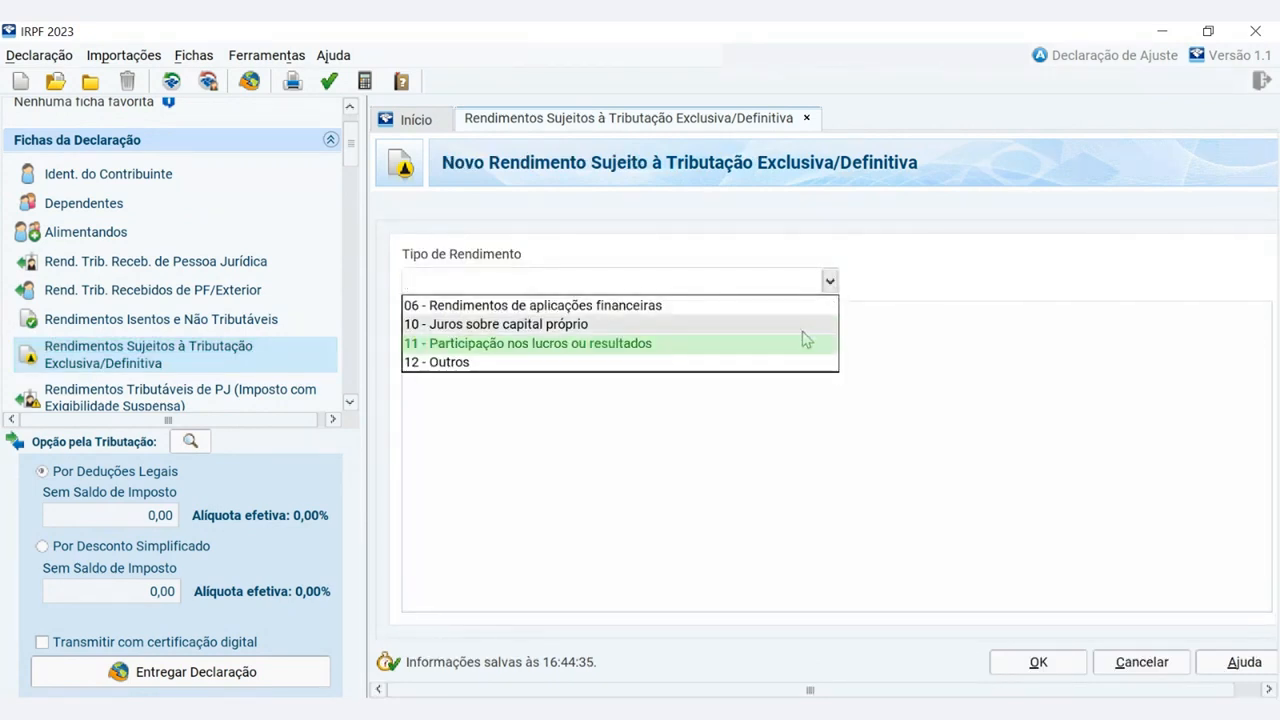
{"action": "key", "text": "Up"}
{"action": "key", "text": "Up"}
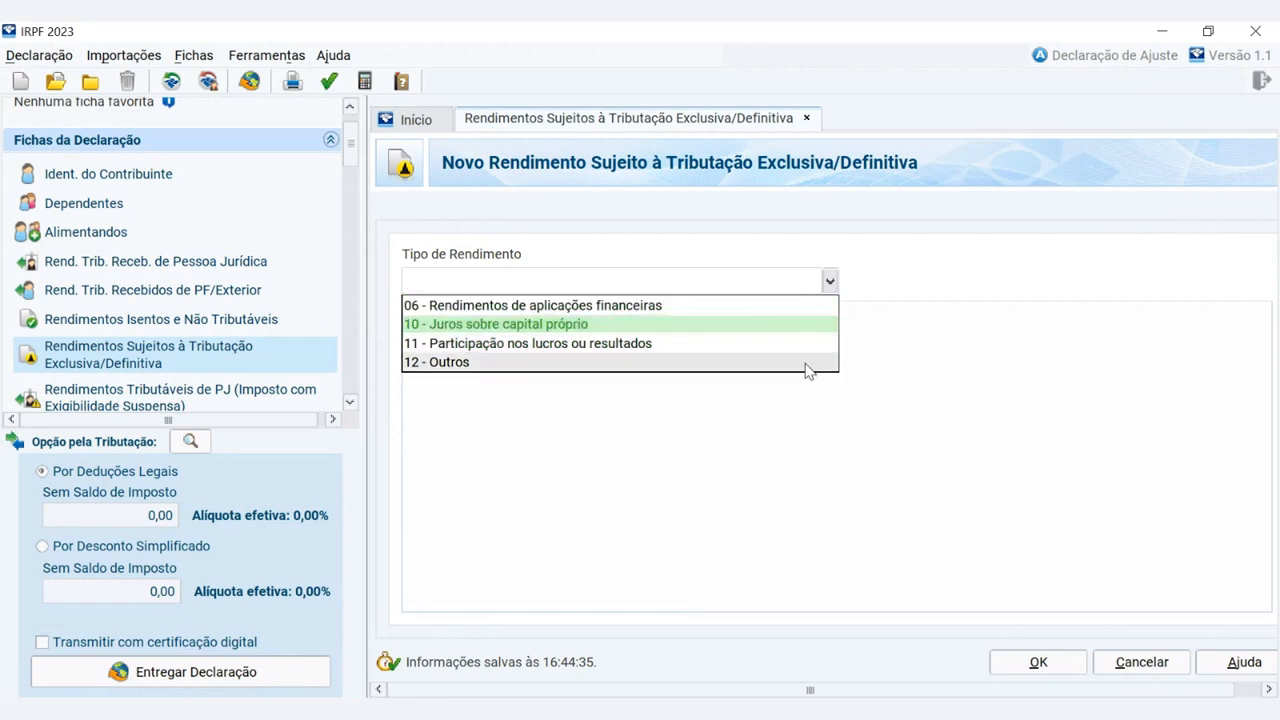
{"action": "left_click", "coordinate": [806, 446]}
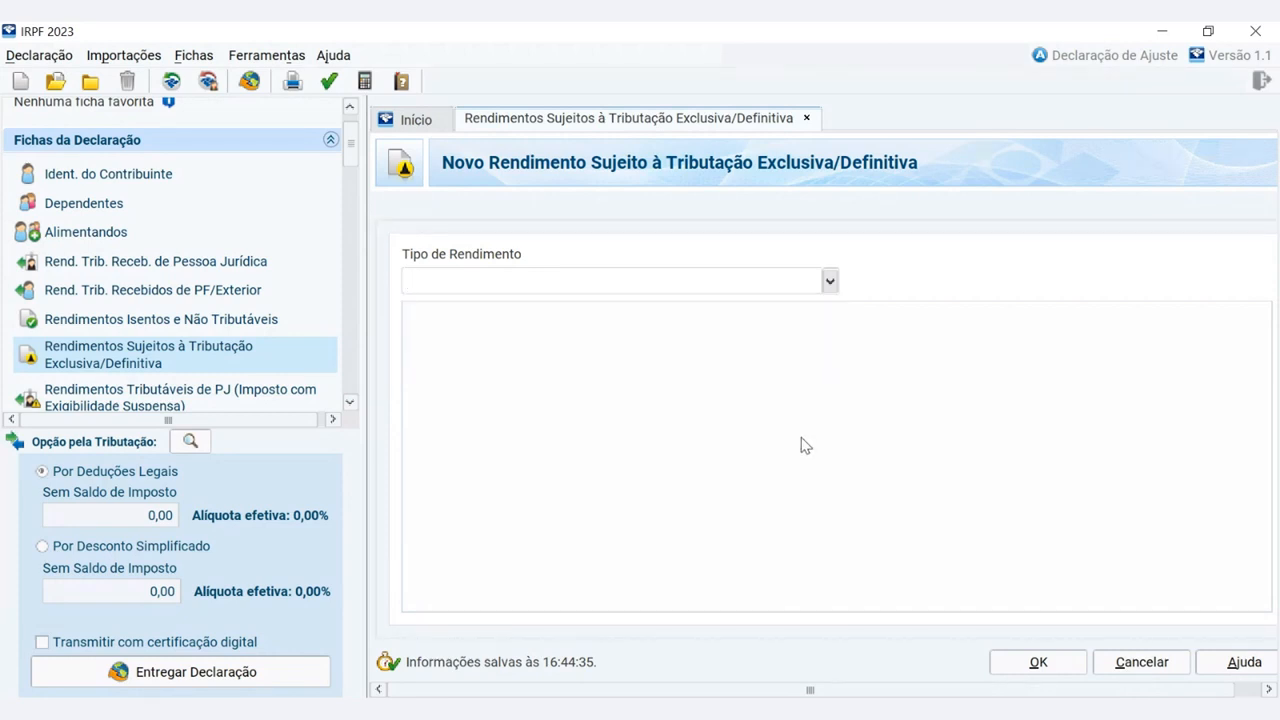
{"action": "left_click", "coordinate": [822, 281]}
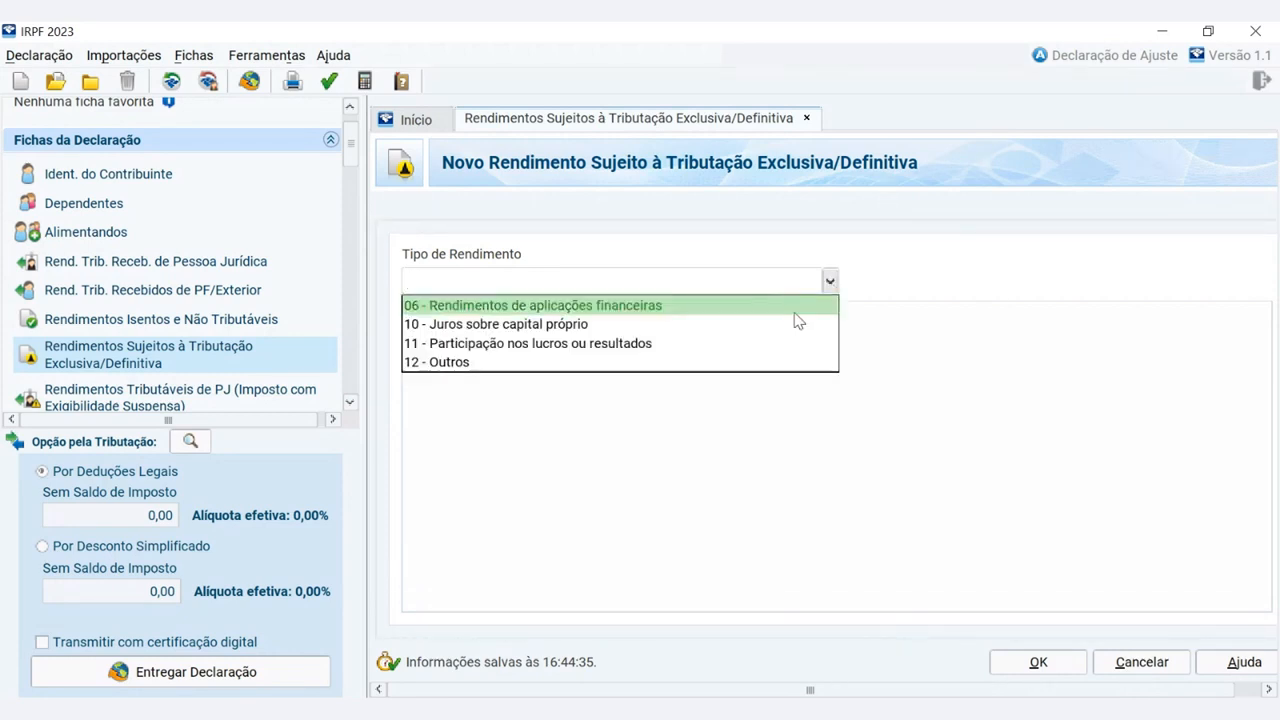
{"action": "left_click", "coordinate": [795, 304]}
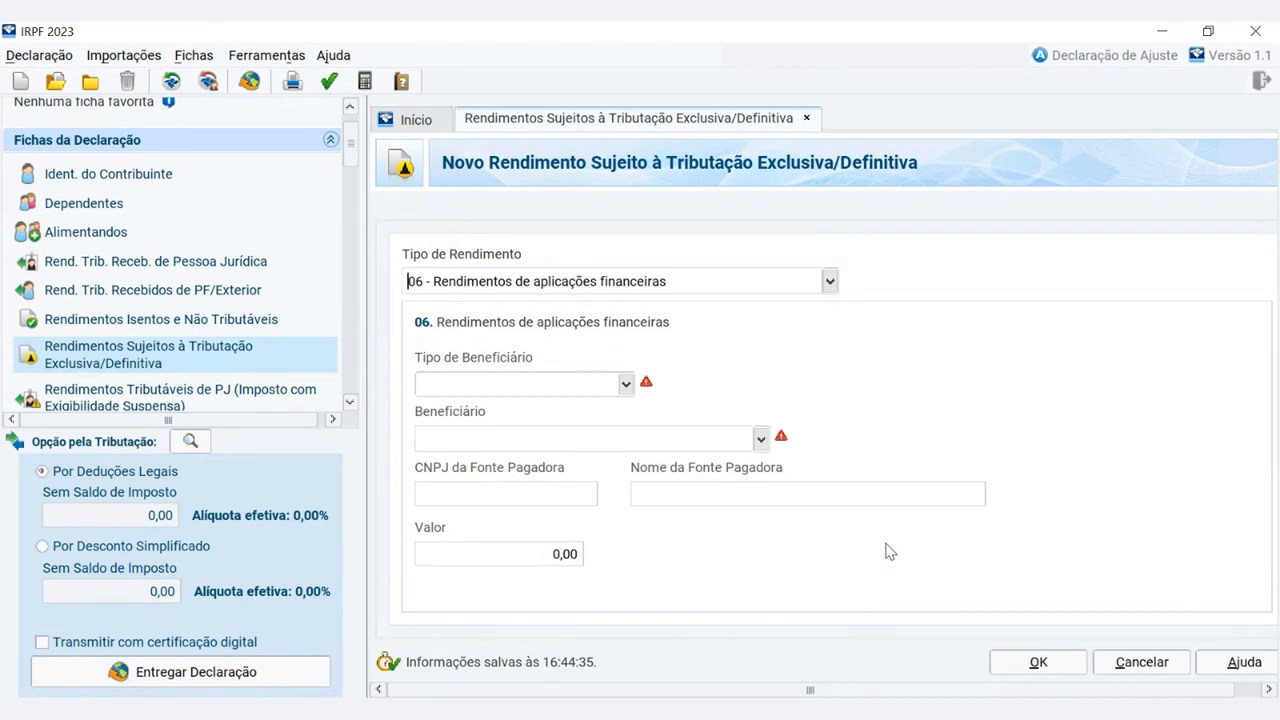
{"action": "left_click", "coordinate": [1040, 663]}
Open a new Titular entry in Rendimentos Tributáveis de PJ (Imposto com Exigibilidade Suspensa) and confirm it with all fields blank.
{"action": "left_click", "coordinate": [350, 404]}
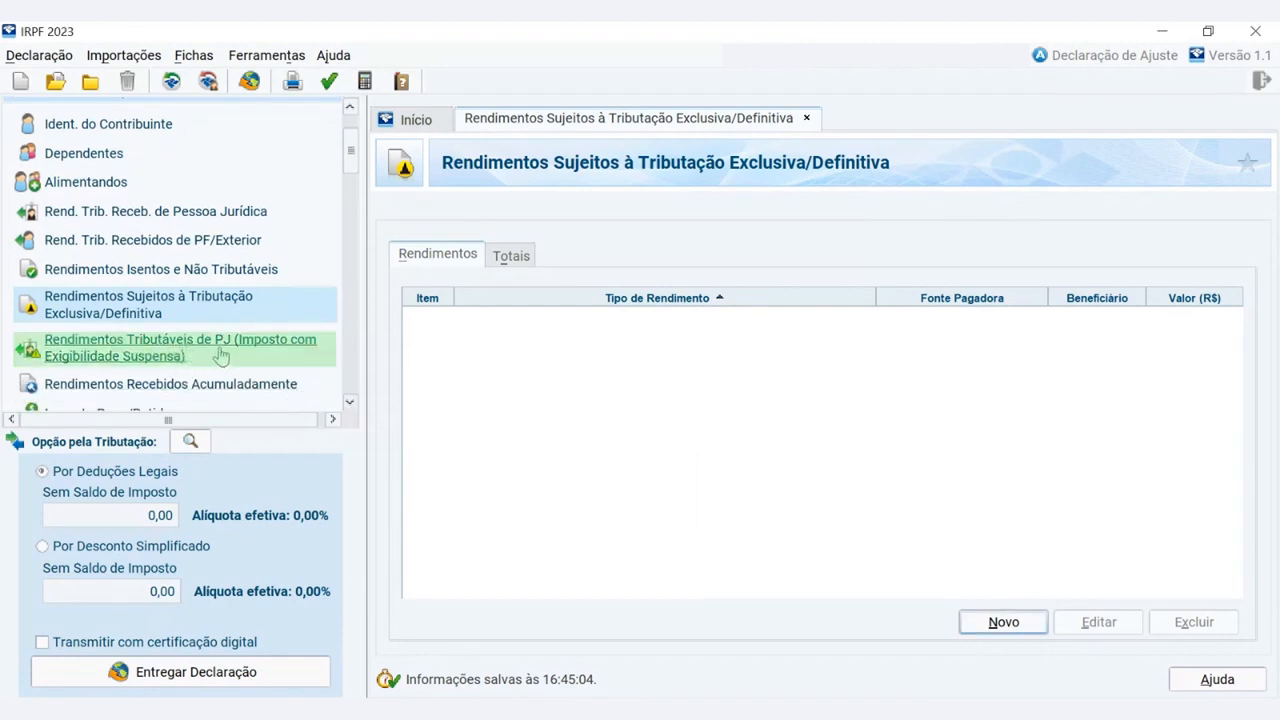
{"action": "left_click", "coordinate": [146, 352]}
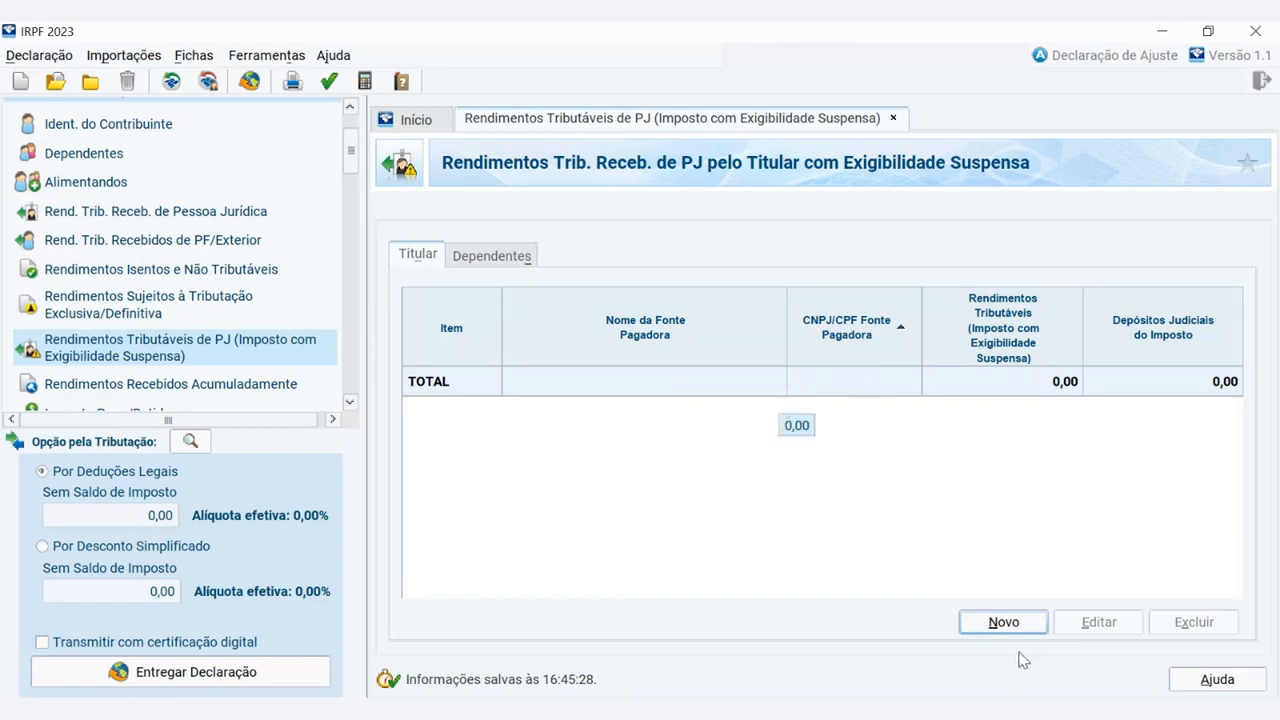
{"action": "left_click", "coordinate": [1003, 621]}
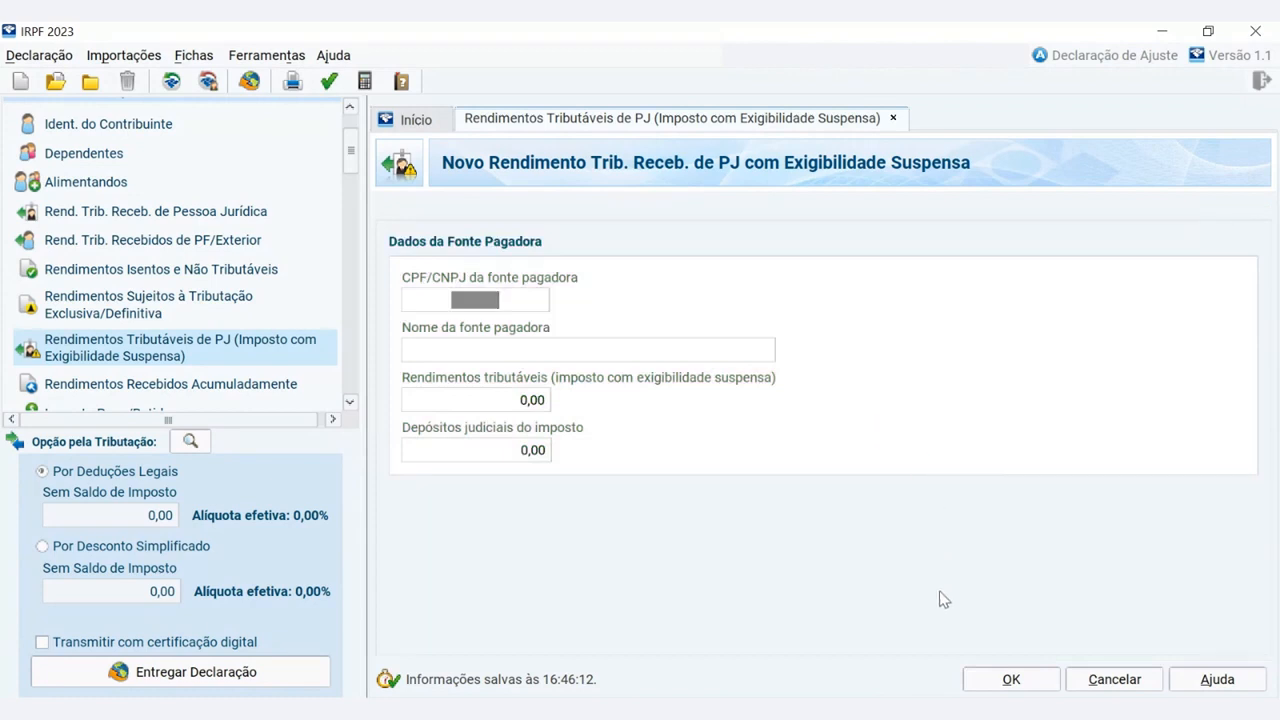
{"action": "left_click", "coordinate": [1010, 679]}
Open a new Titular entry in Rendimentos Recebidos Acumuladamente, review its fields and confirm it with all of them blank.
{"action": "left_click", "coordinate": [256, 279]}
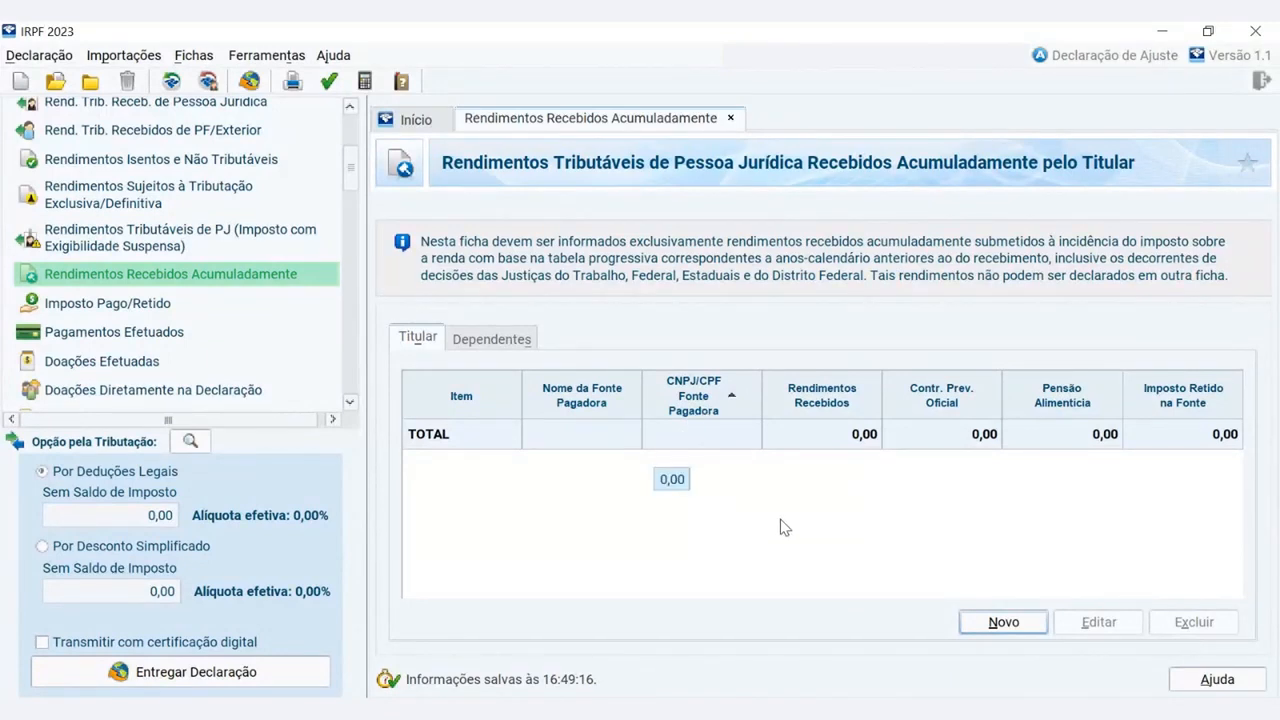
{"action": "left_click", "coordinate": [996, 622]}
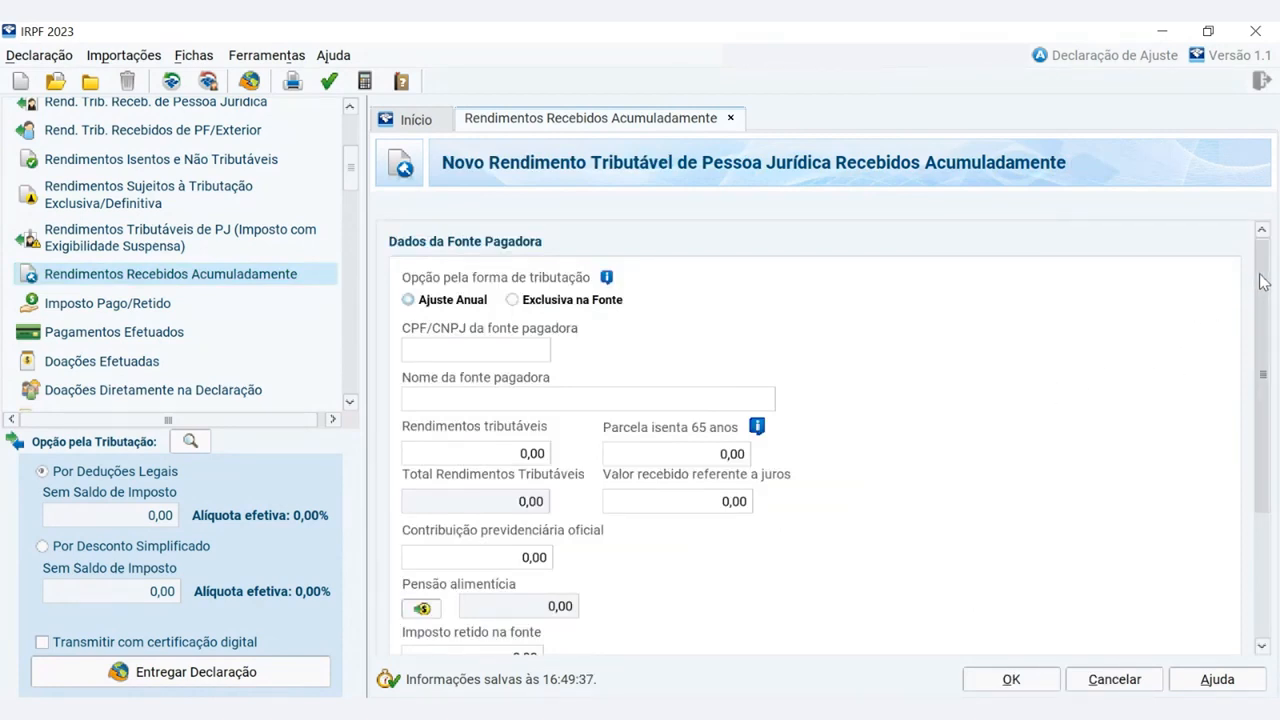
{"action": "left_click_drag", "start_coordinate": [1262, 283], "coordinate": [1253, 415]}
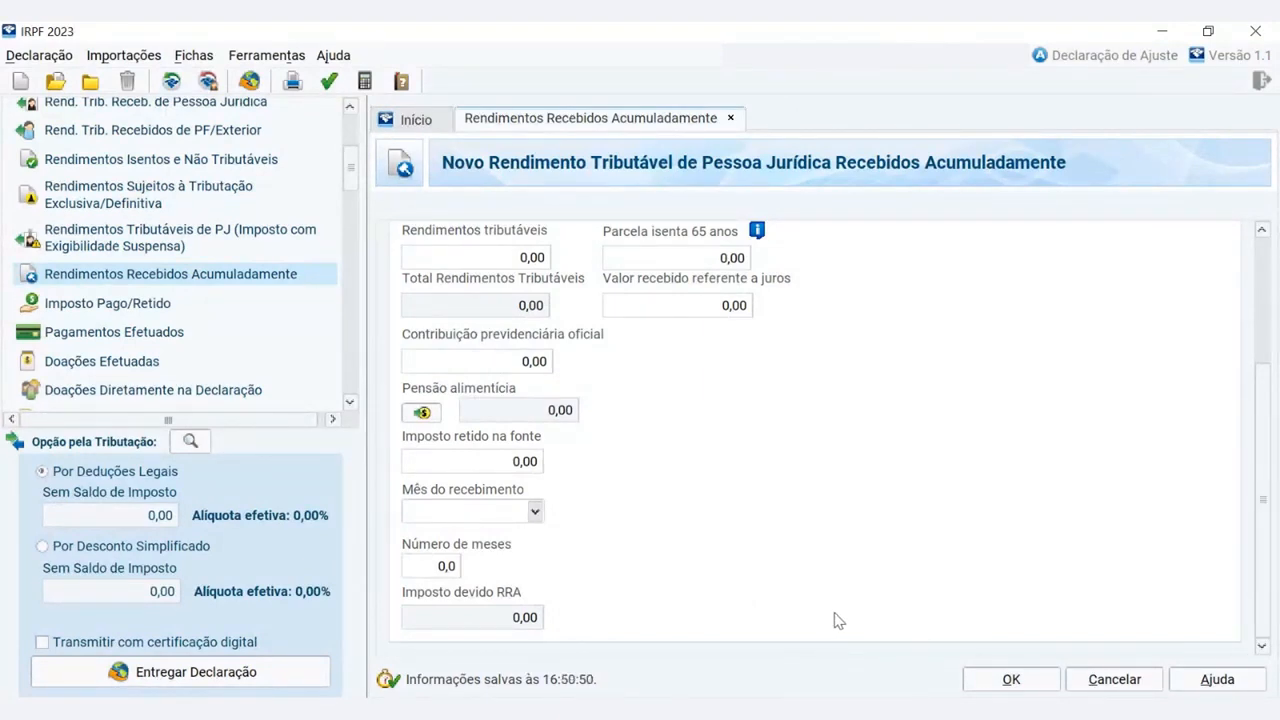
{"action": "left_click", "coordinate": [1006, 679]}
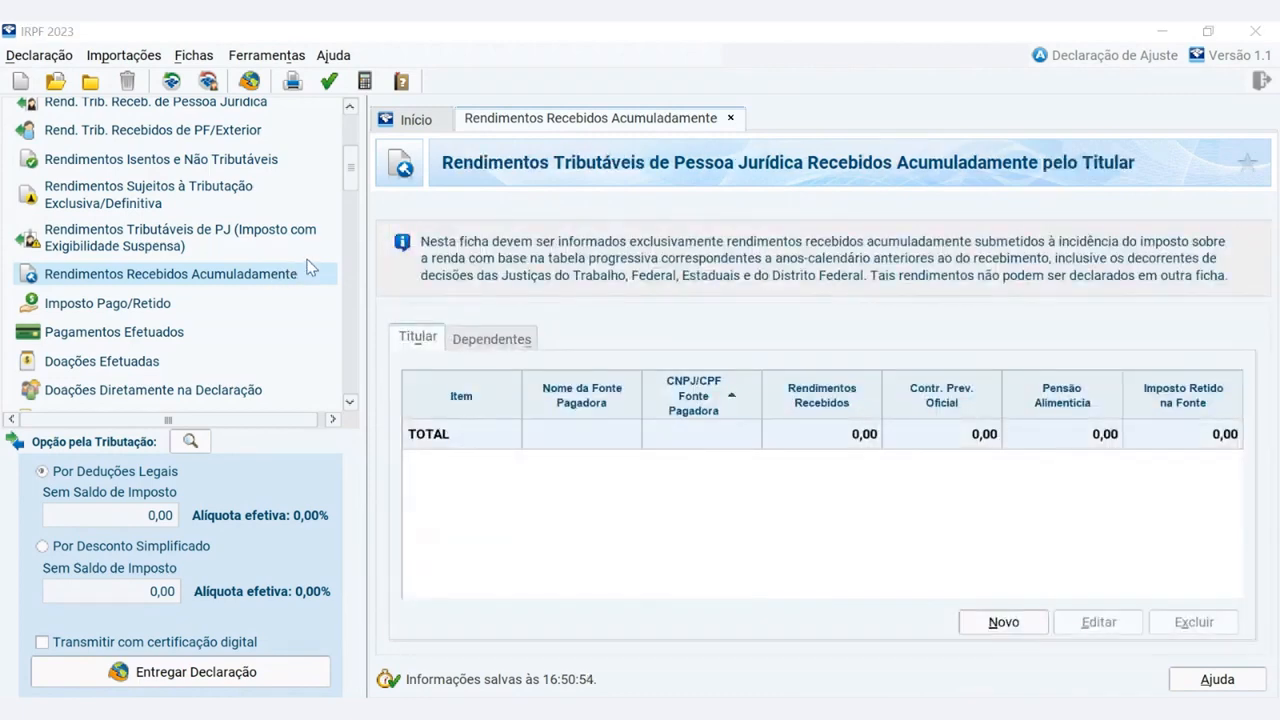
Review the tax items 01 to 07 in the Imposto Pago/Retido form, including Imposto pago no exterior.
{"action": "left_click", "coordinate": [98, 311]}
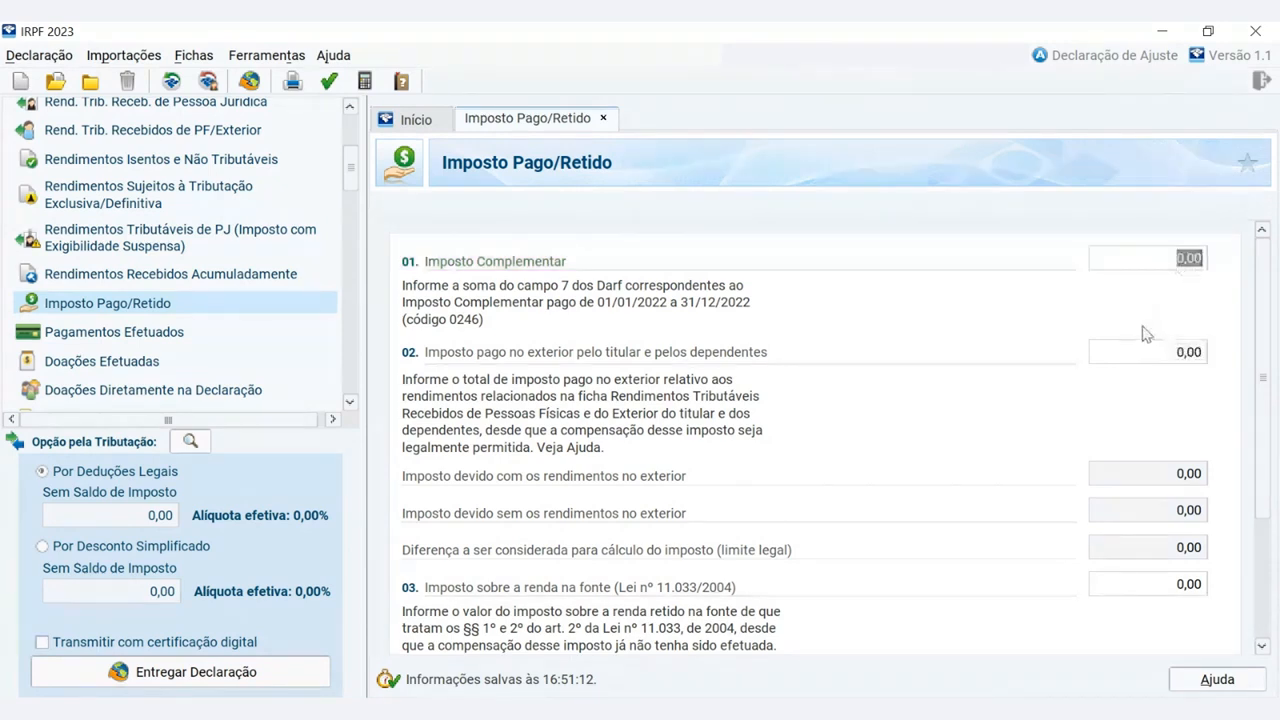
{"action": "left_click", "coordinate": [1186, 353]}
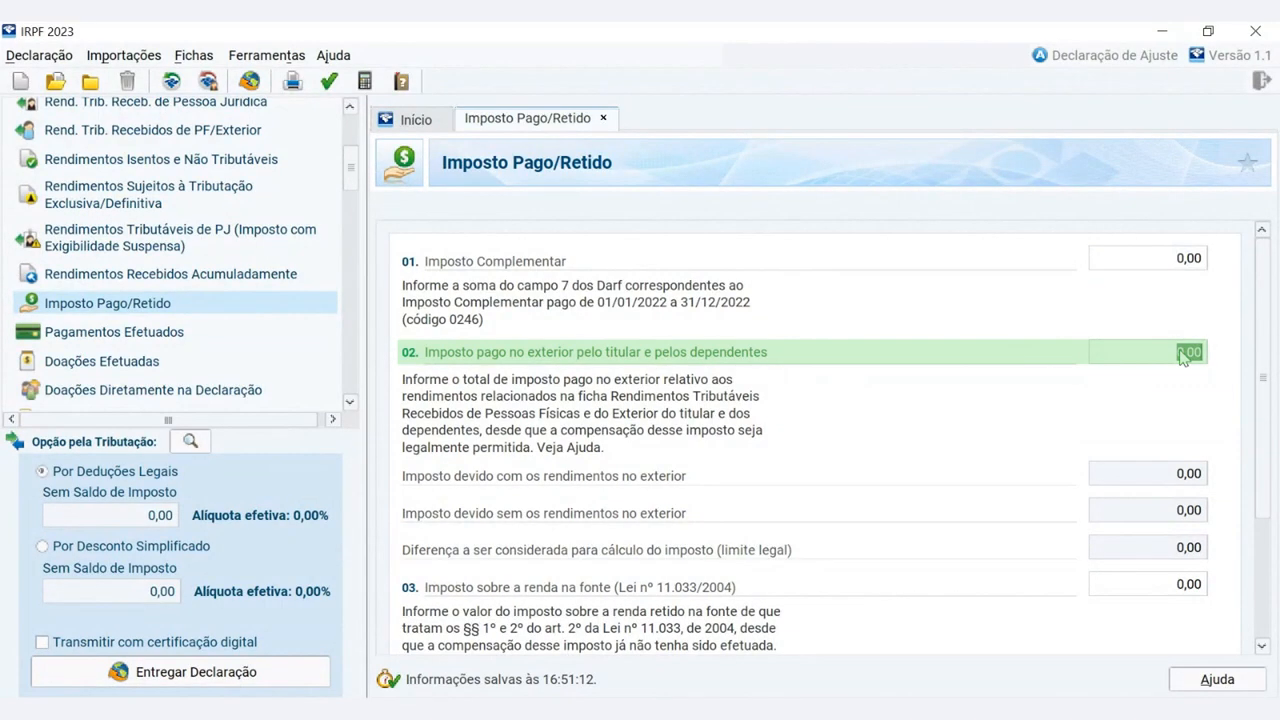
{"action": "scroll", "coordinate": [1183, 357], "scroll_direction": "down", "scroll_amount": 3}
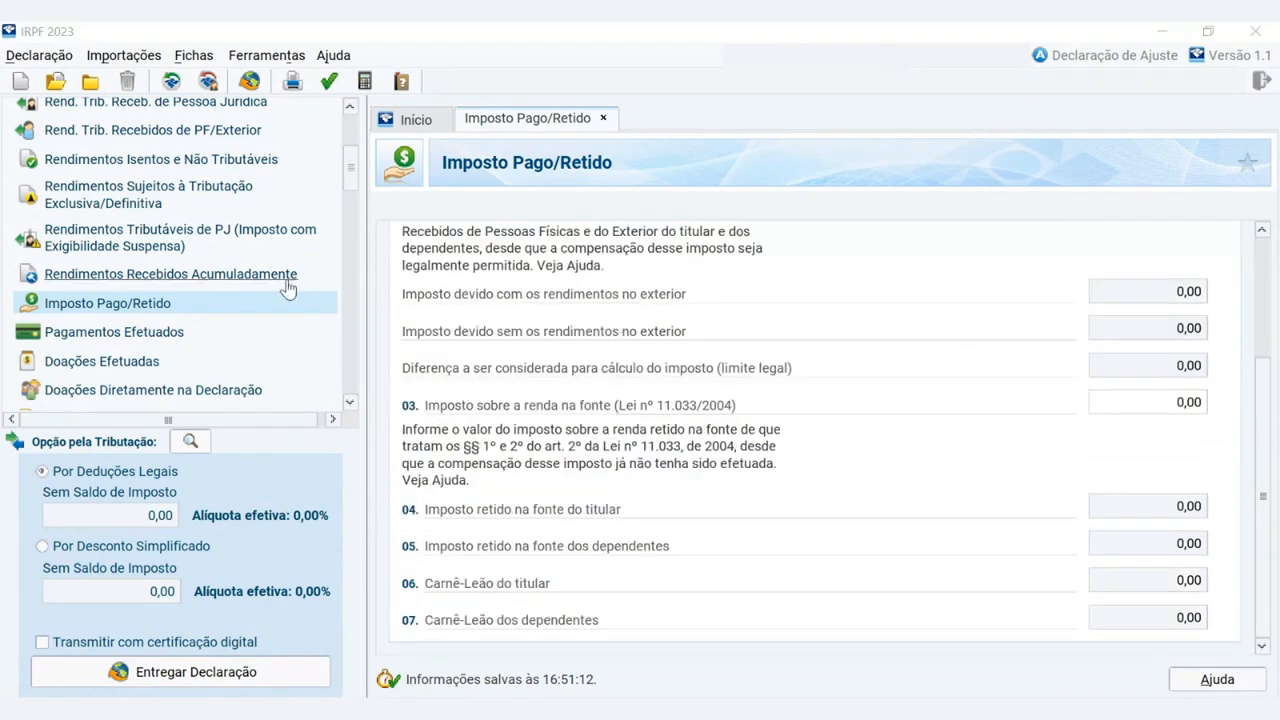
Start a new payment in Pagamentos Efetuados, trying code 01 - Despesas com instrução no Brasil and switching to 10 - Médicos no Brasil.
{"action": "left_click", "coordinate": [131, 339]}
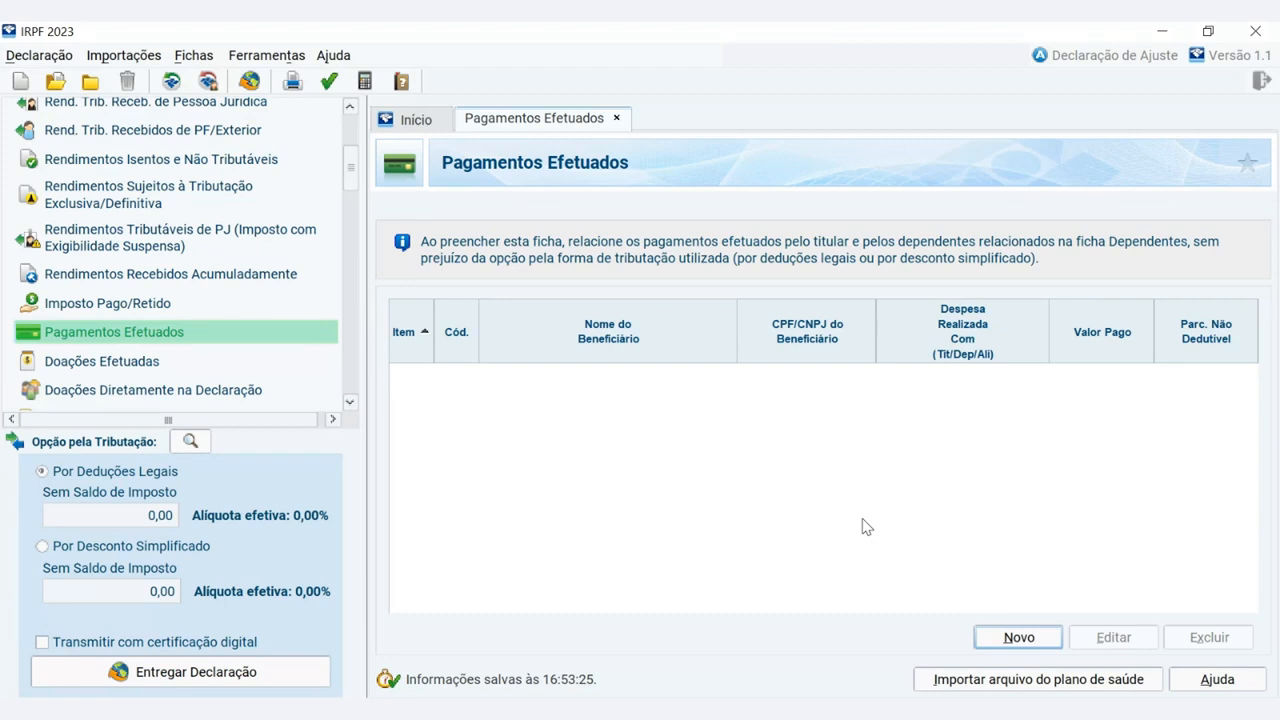
{"action": "left_click", "coordinate": [1018, 640]}
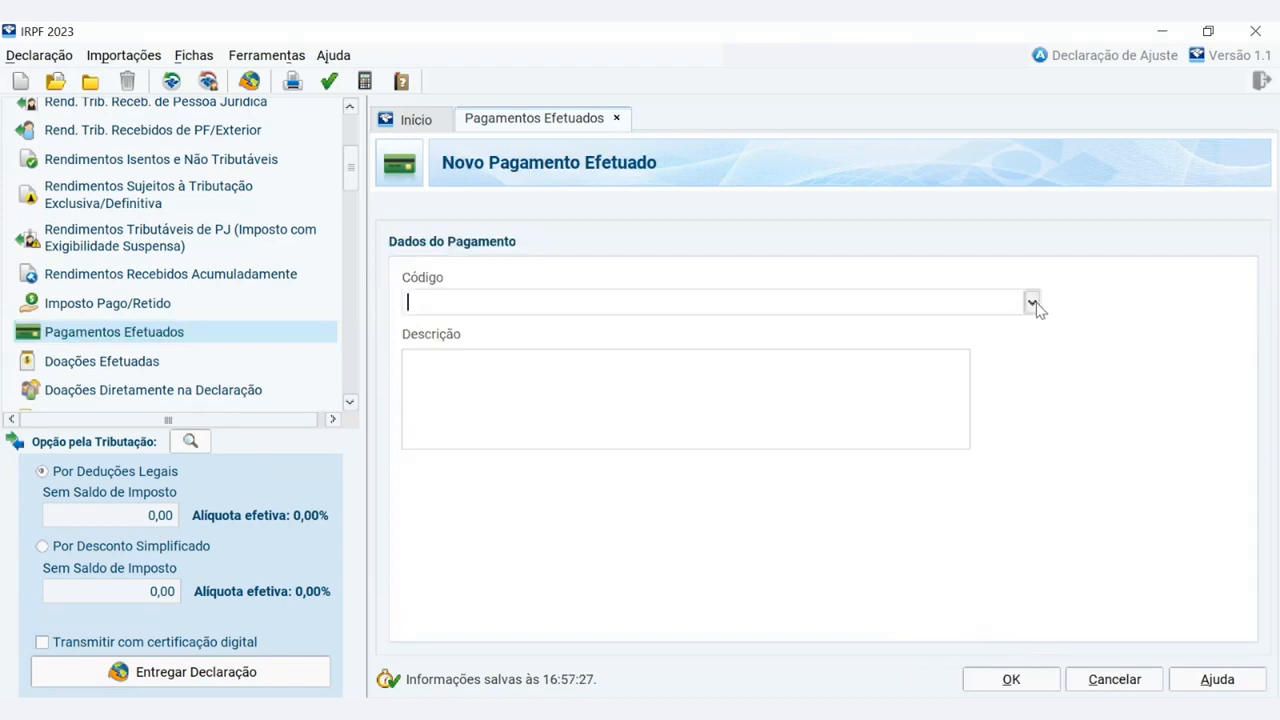
{"action": "left_click", "coordinate": [1033, 303]}
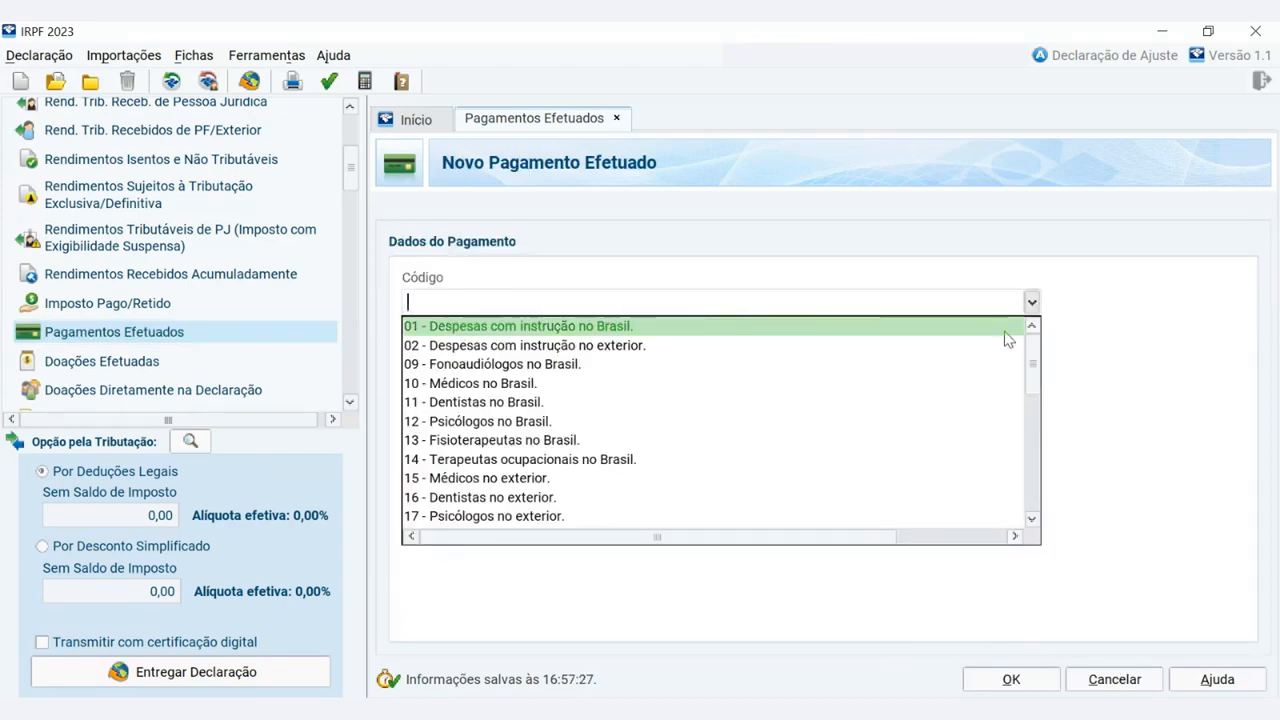
{"action": "left_click", "coordinate": [1007, 340]}
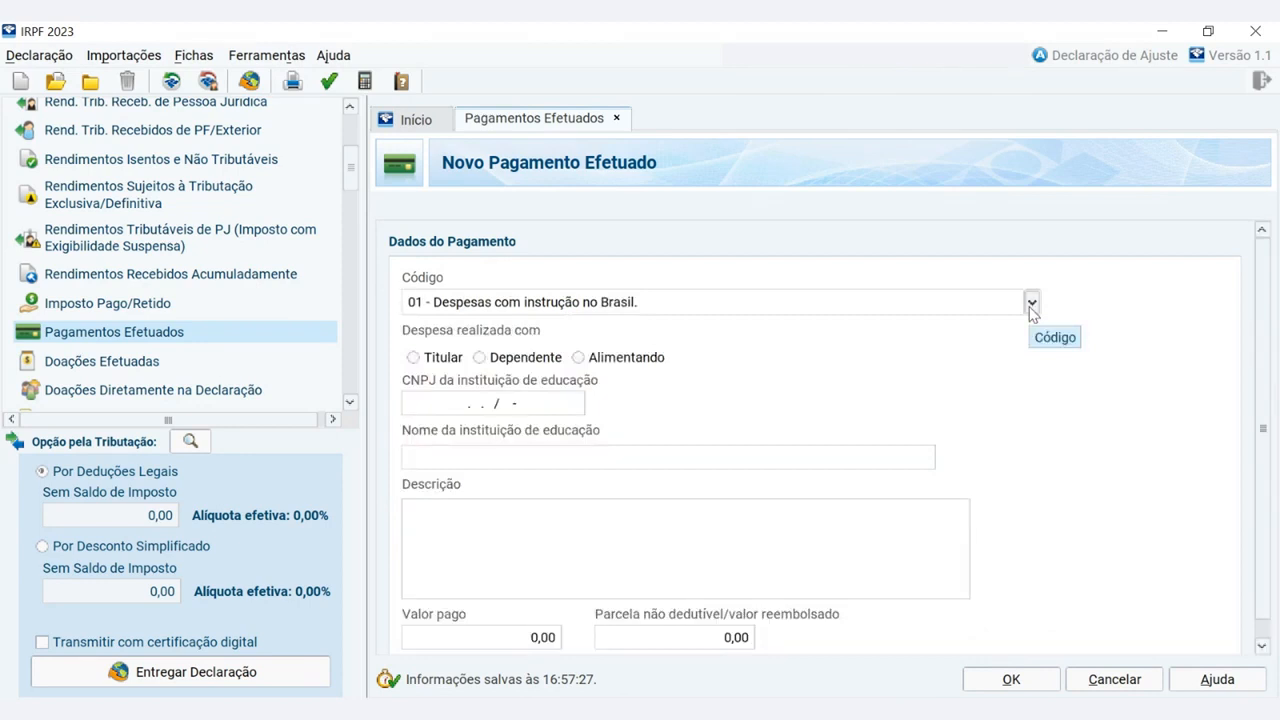
{"action": "left_click", "coordinate": [1032, 305]}
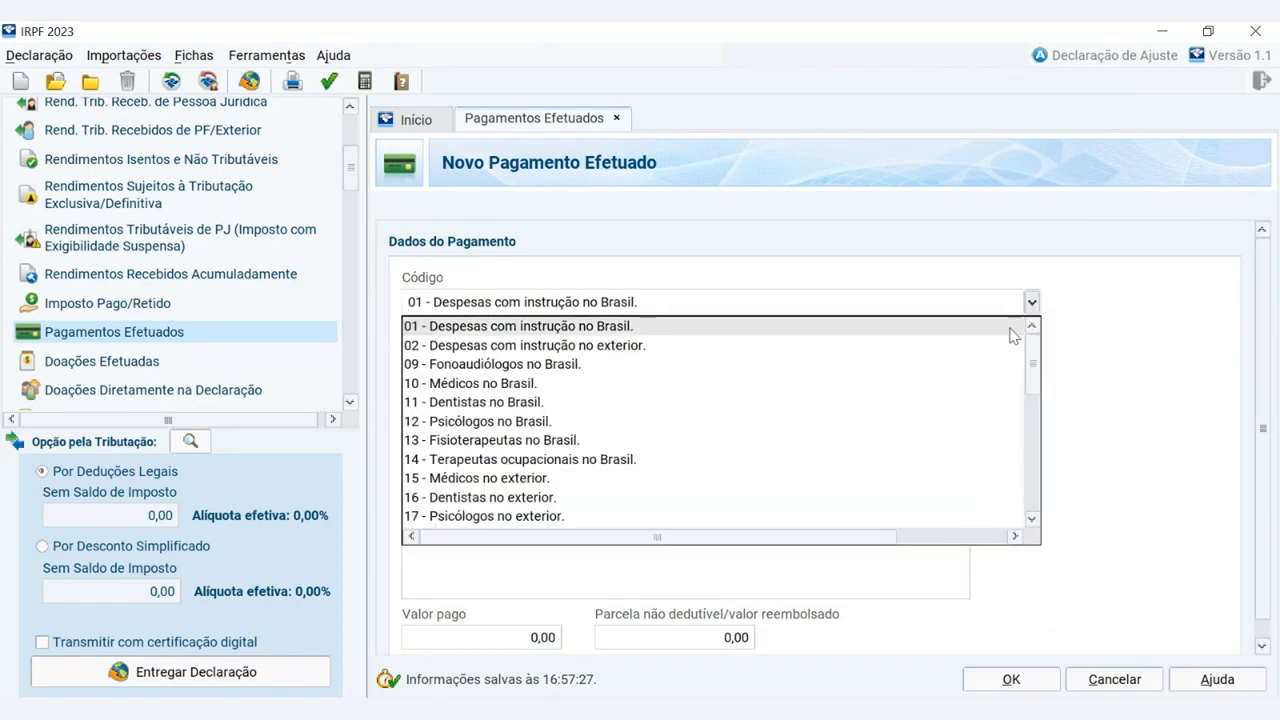
{"action": "left_click", "coordinate": [973, 395]}
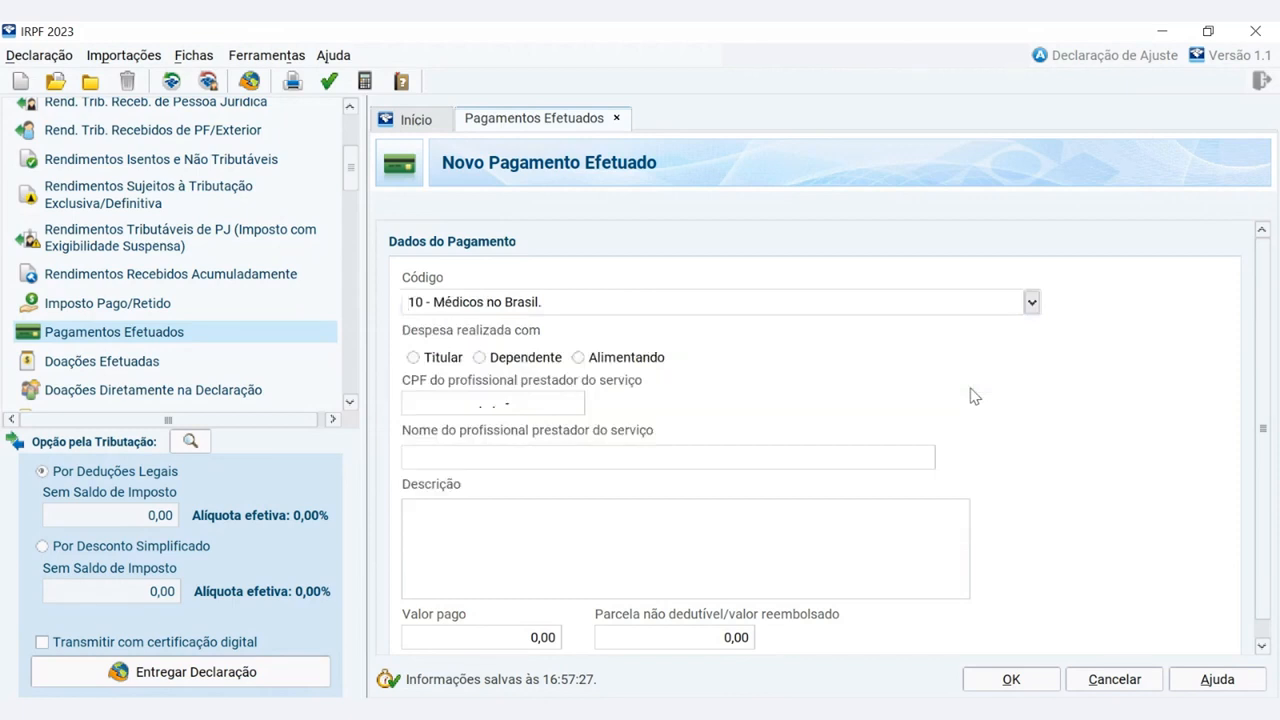
Change the payment code to 21 - Hospitais, clínicas e laboratórios no Brasil and confirm the entry with the remaining fields blank.
{"action": "left_click", "coordinate": [1031, 302]}
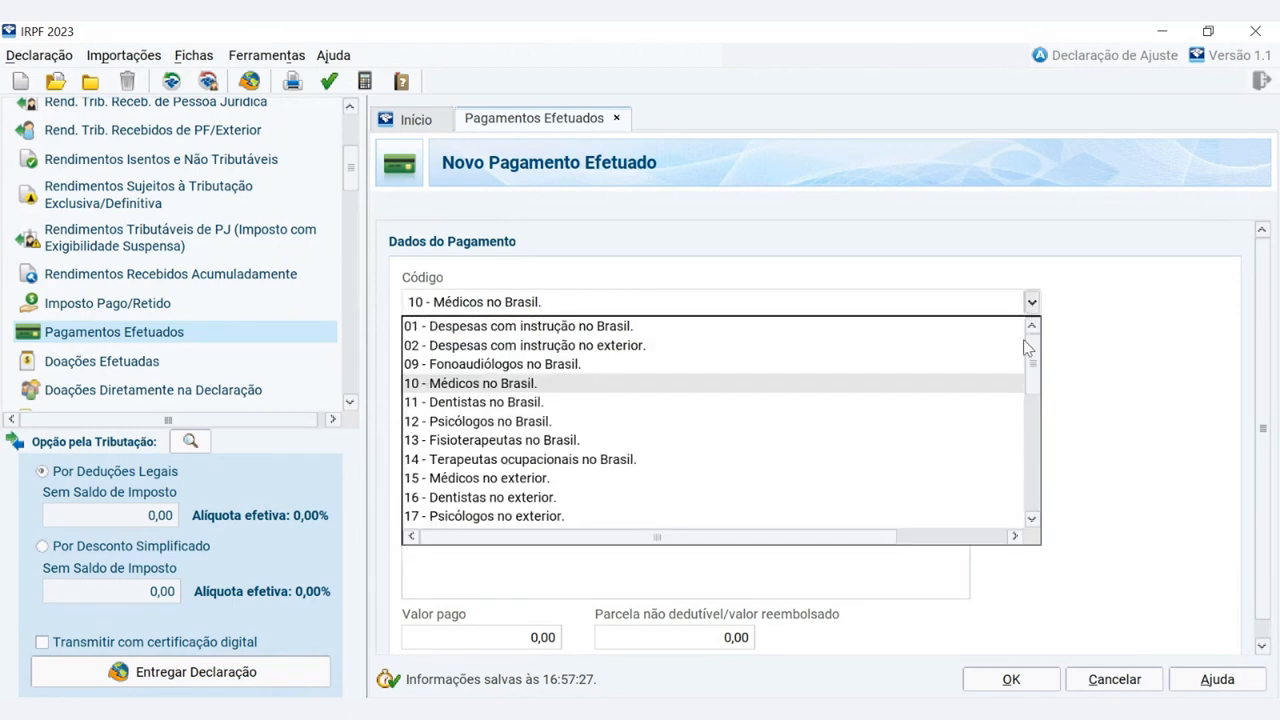
{"action": "left_click", "coordinate": [1032, 520]}
{"action": "left_click", "coordinate": [1032, 520]}
{"action": "left_click", "coordinate": [1032, 520]}
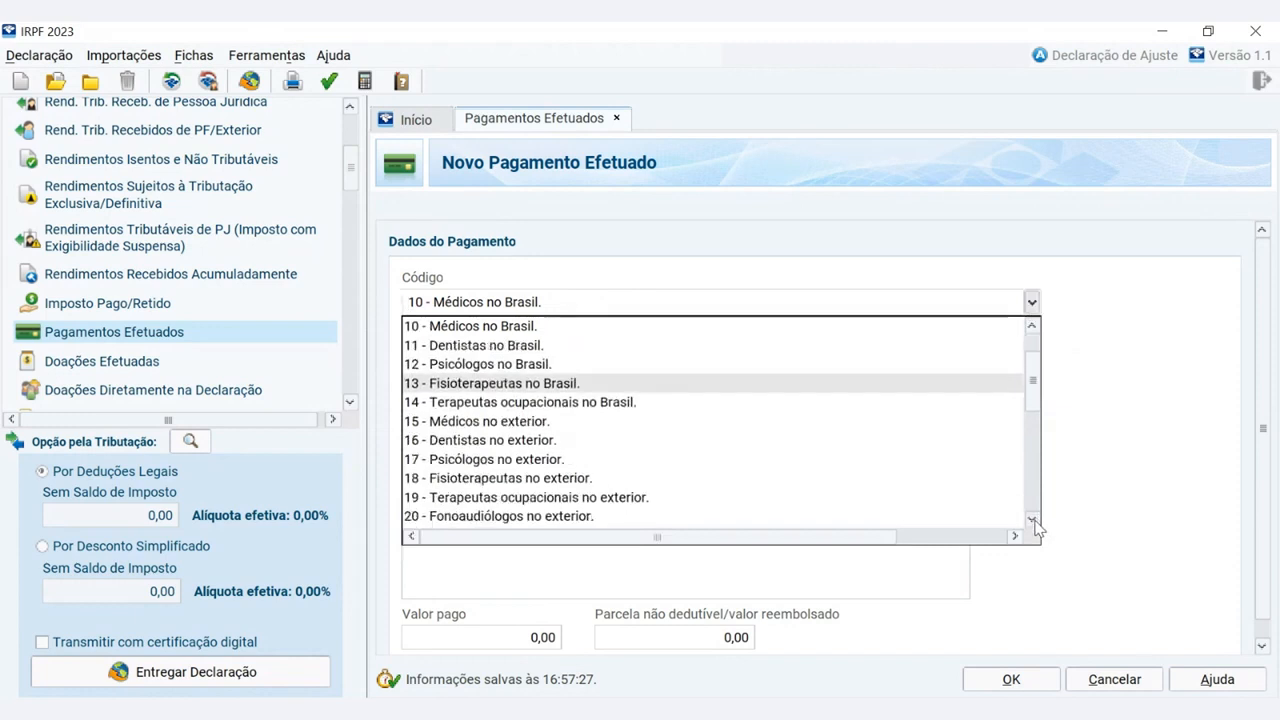
{"action": "left_click", "coordinate": [1032, 520]}
{"action": "left_click", "coordinate": [1032, 520]}
{"action": "left_click", "coordinate": [1032, 520]}
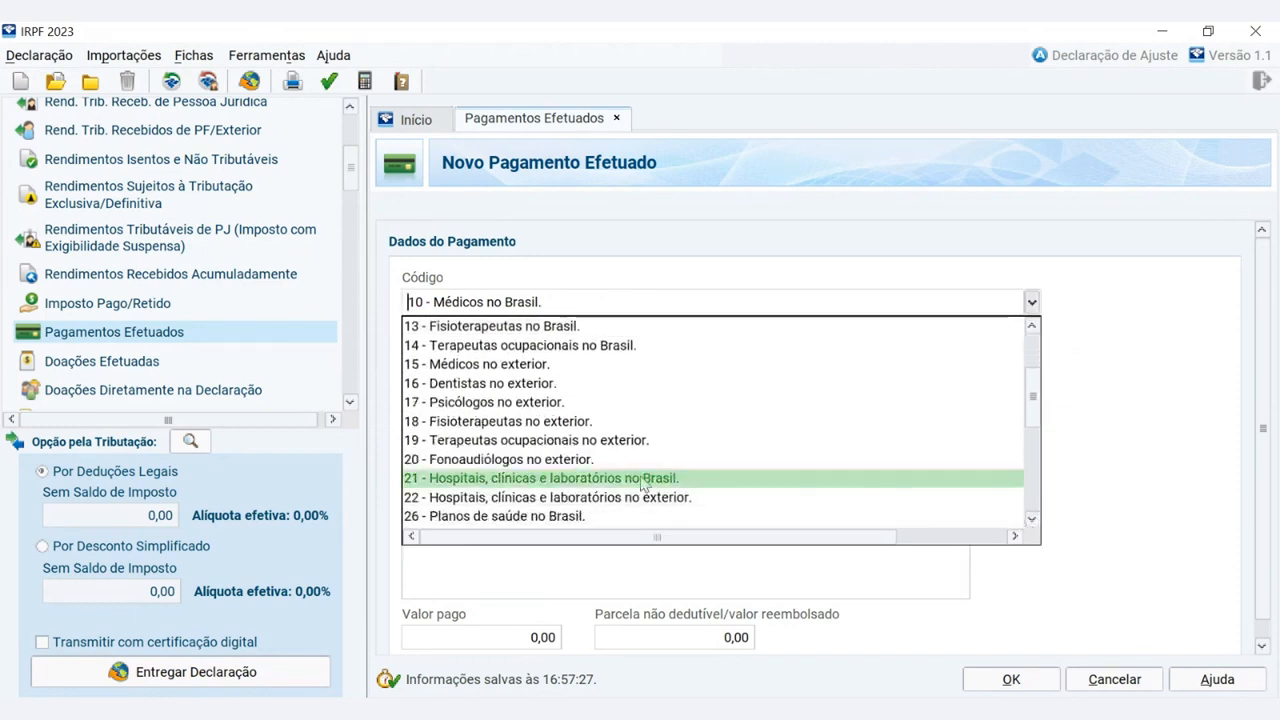
{"action": "left_click", "coordinate": [682, 482]}
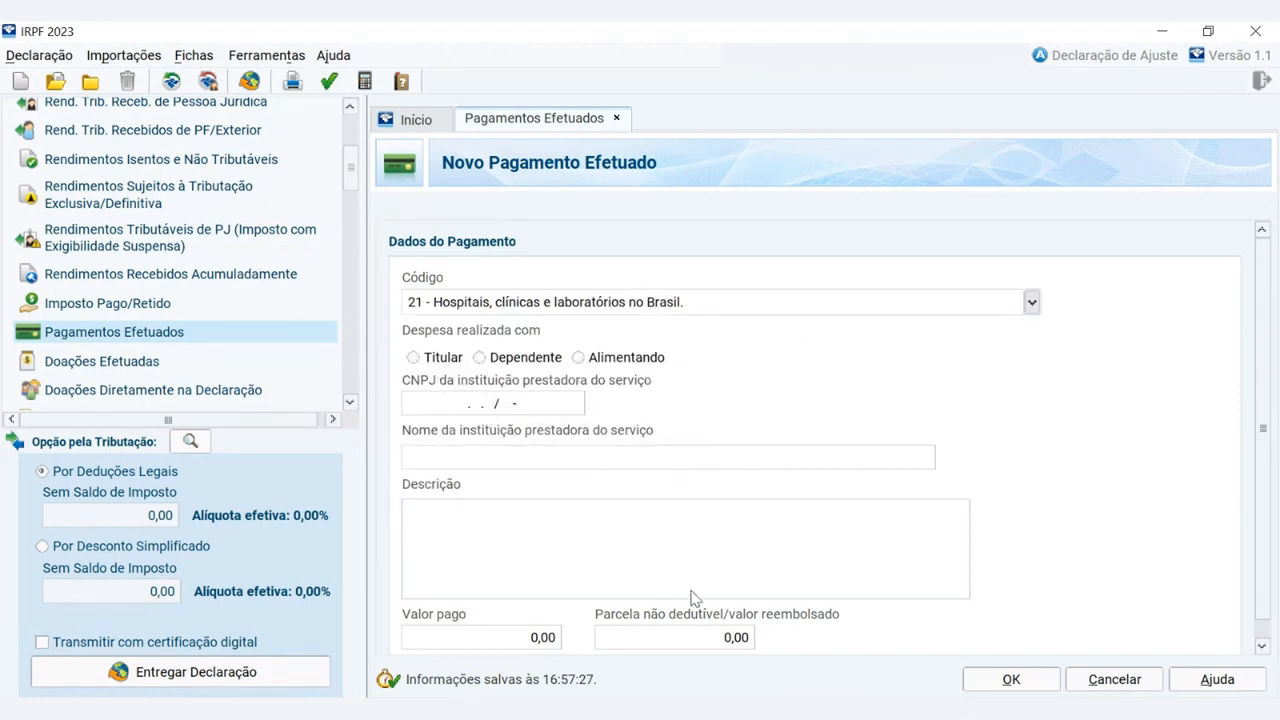
{"action": "left_click", "coordinate": [1011, 680]}
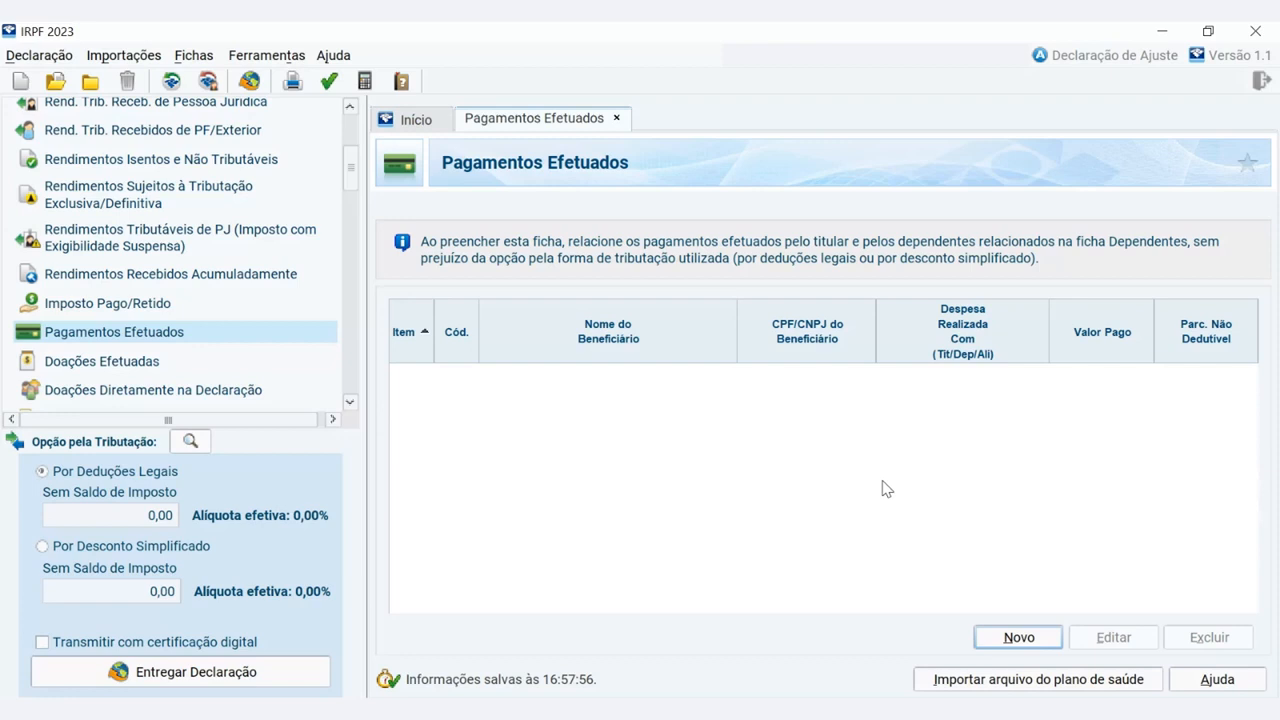
In Doações Efetuadas, create a donation with code 40 - Doações em 2022 - Estatuto da Criança e do Adolescente and confirm it with the other fields blank.
{"action": "left_click", "coordinate": [110, 364]}
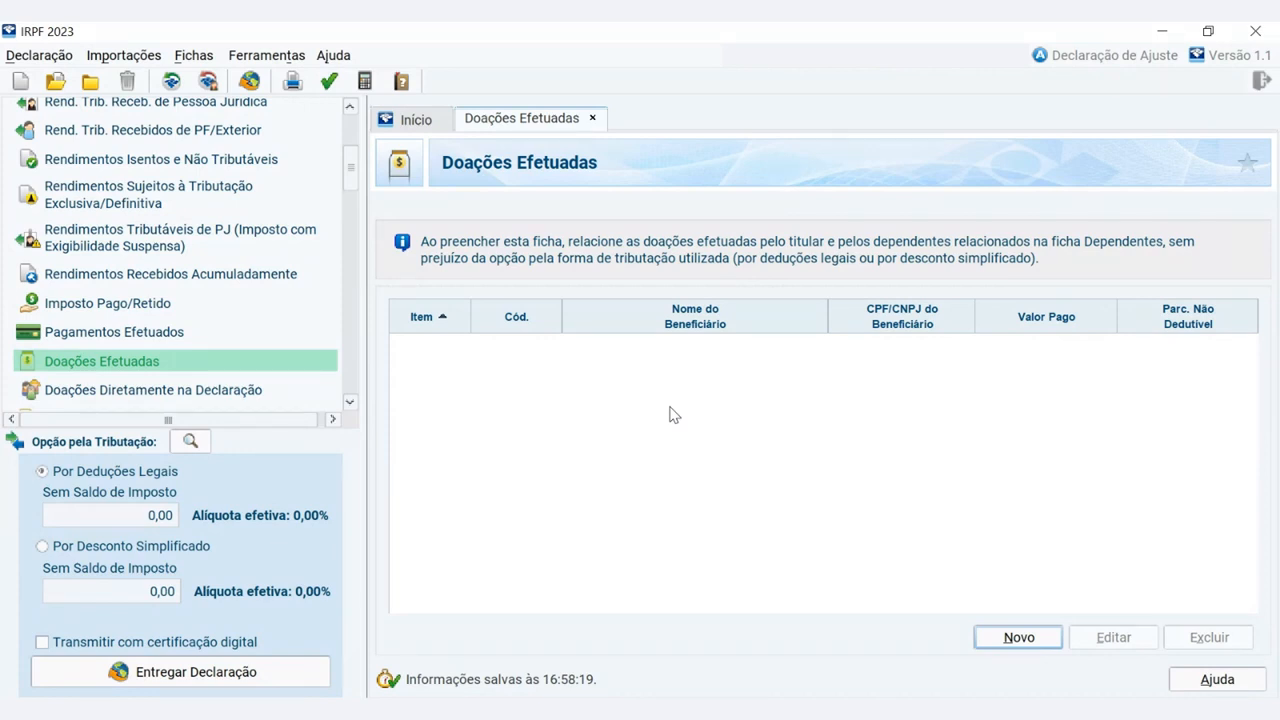
{"action": "left_click", "coordinate": [1015, 637]}
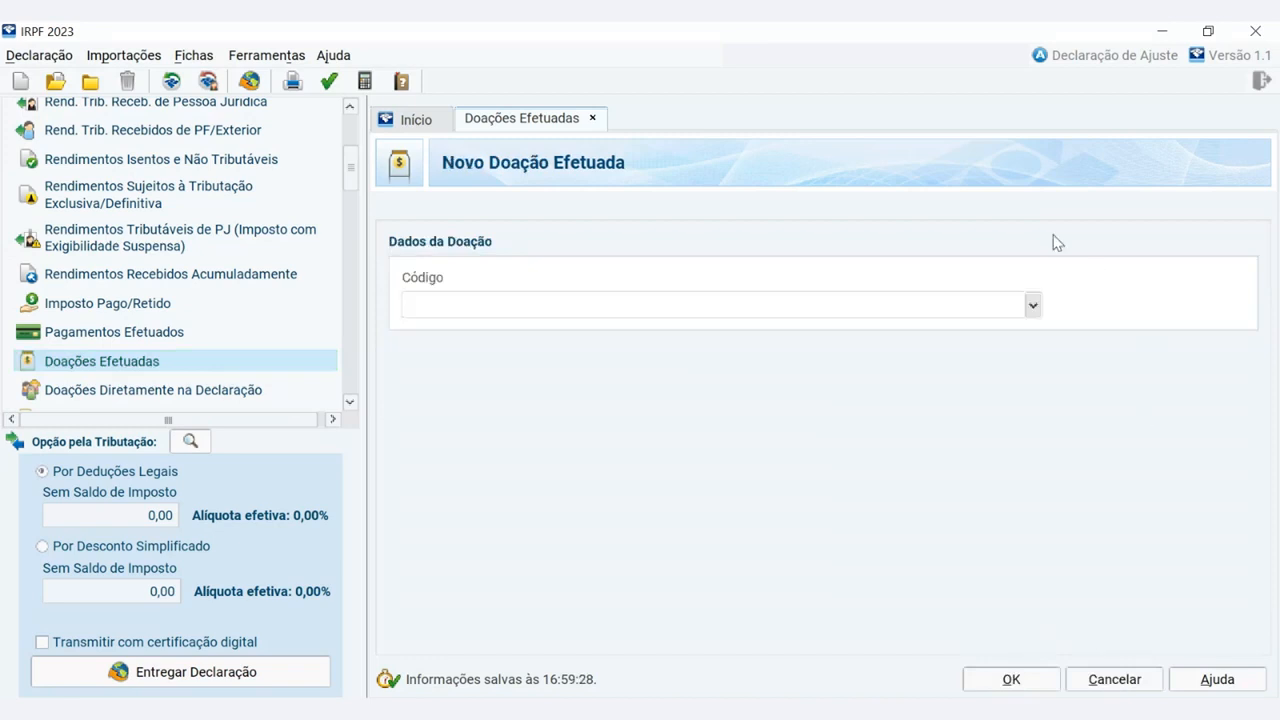
{"action": "left_click", "coordinate": [1034, 305]}
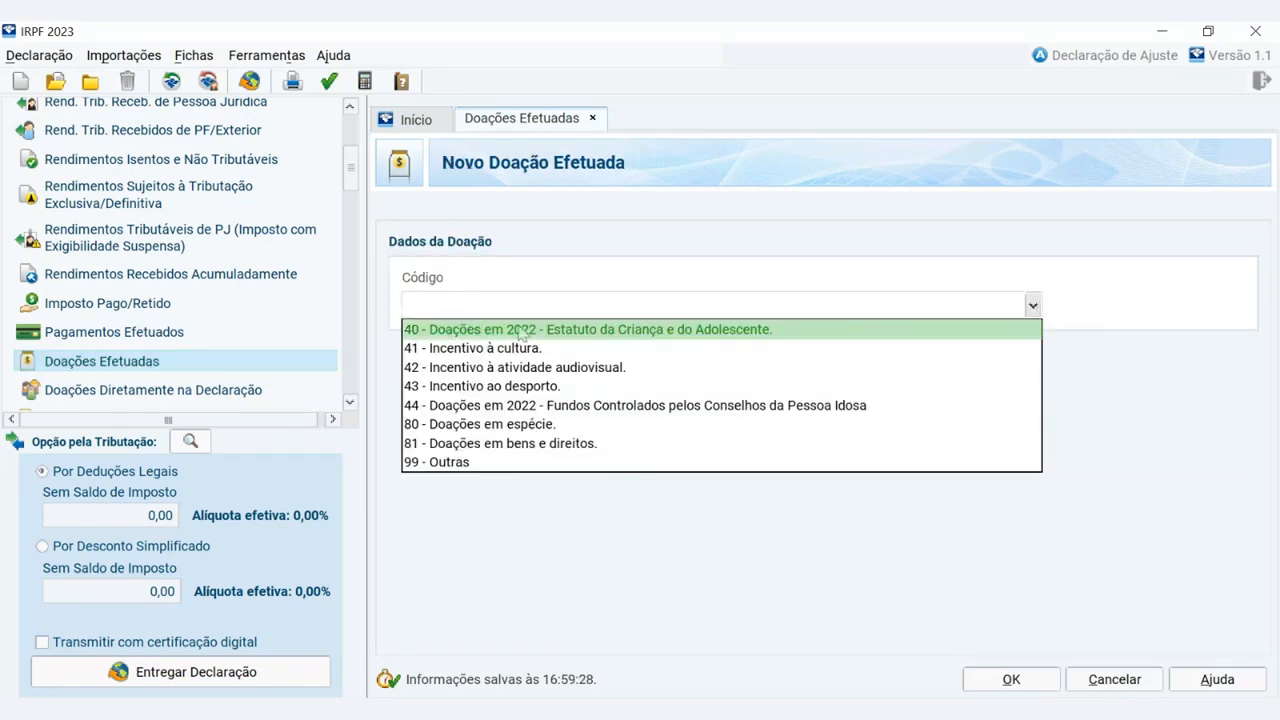
{"action": "left_click", "coordinate": [740, 330]}
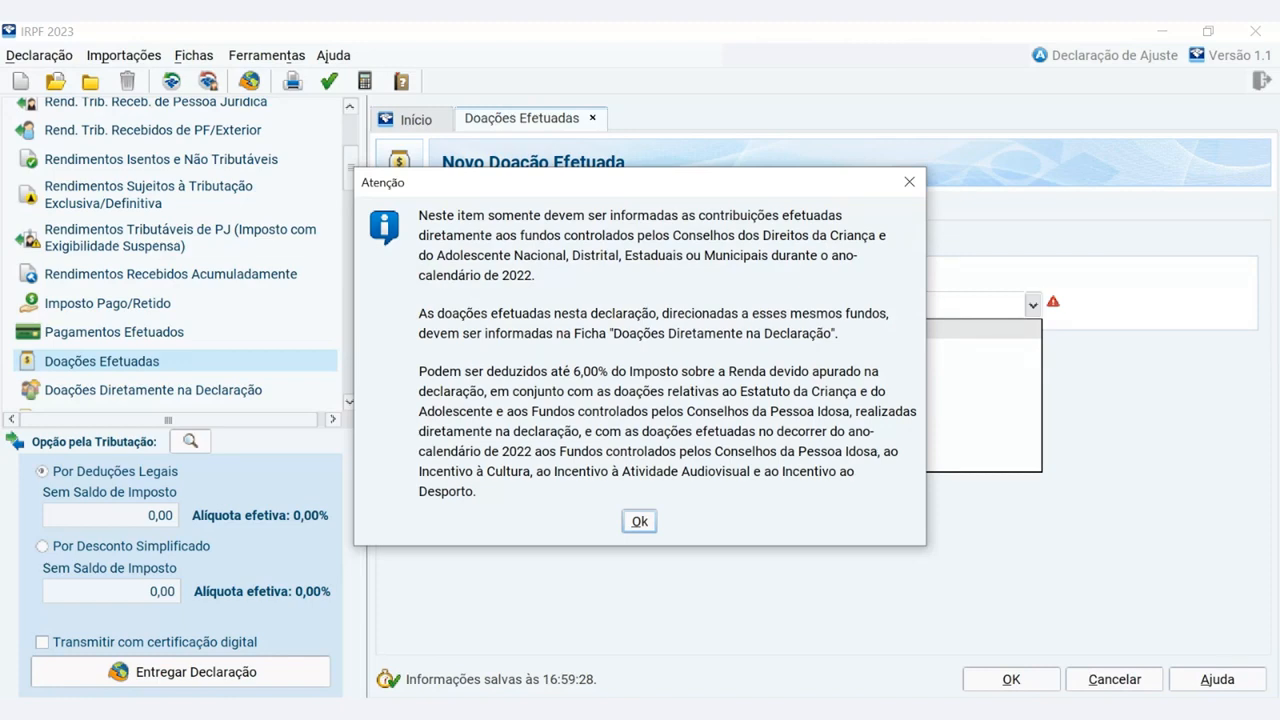
{"action": "left_click", "coordinate": [639, 521]}
{"action": "left_click", "coordinate": [517, 372]}
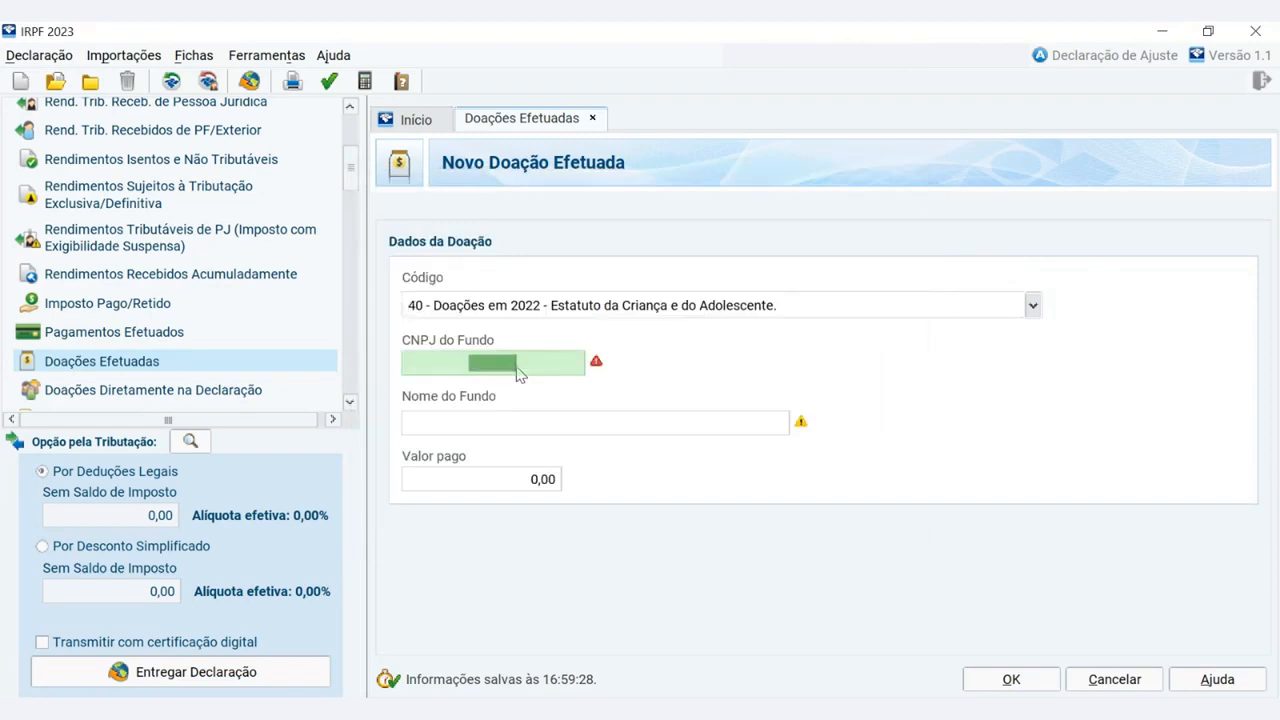
{"action": "left_click", "coordinate": [498, 428]}
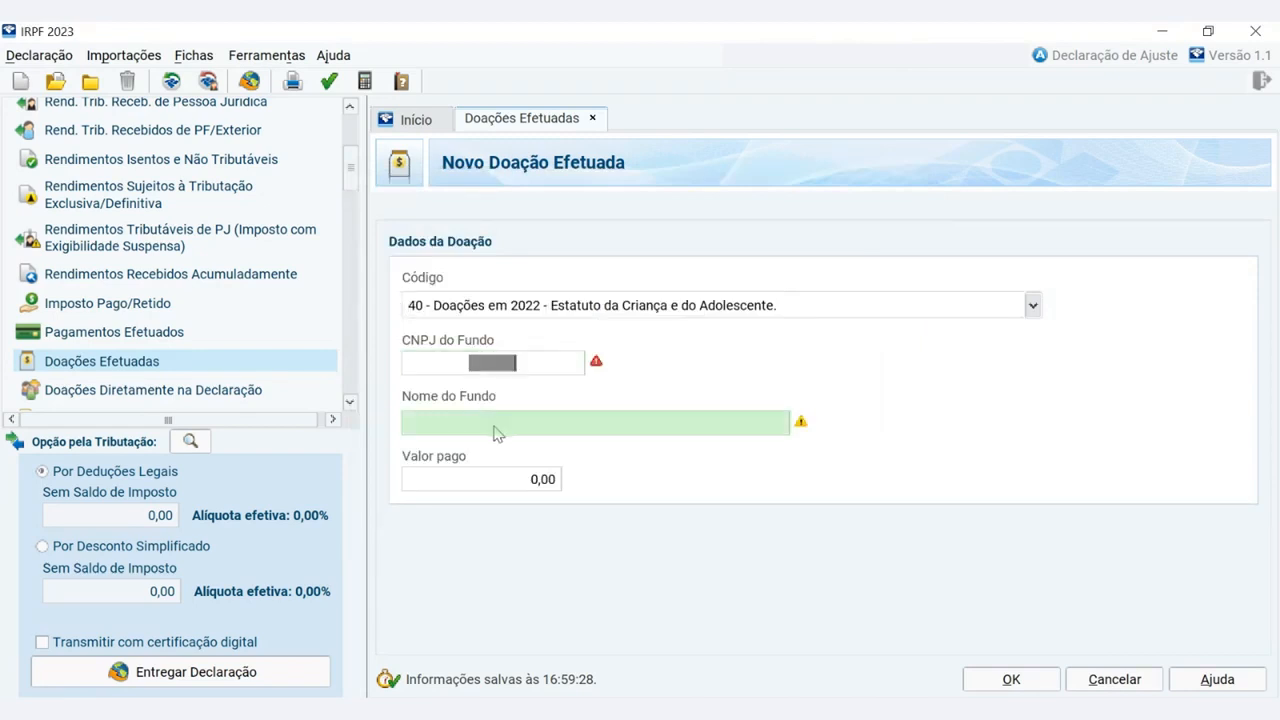
{"action": "left_click", "coordinate": [548, 488]}
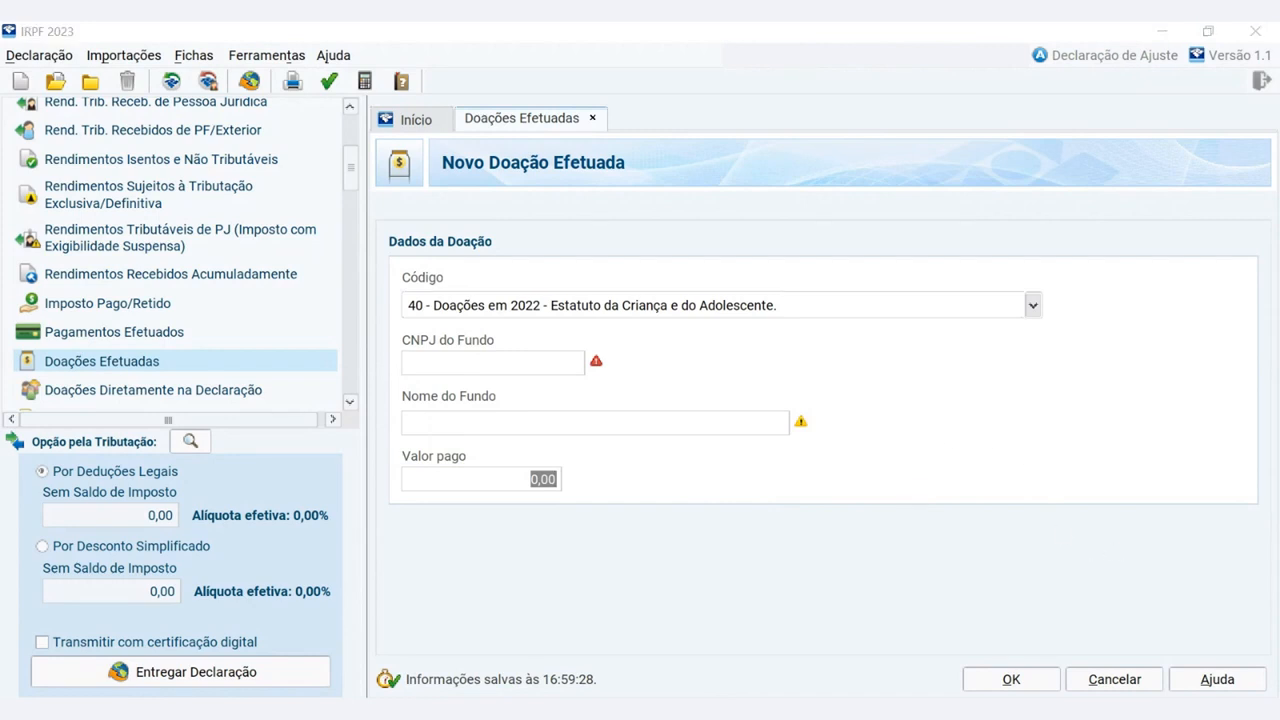
{"action": "left_click", "coordinate": [1005, 680]}
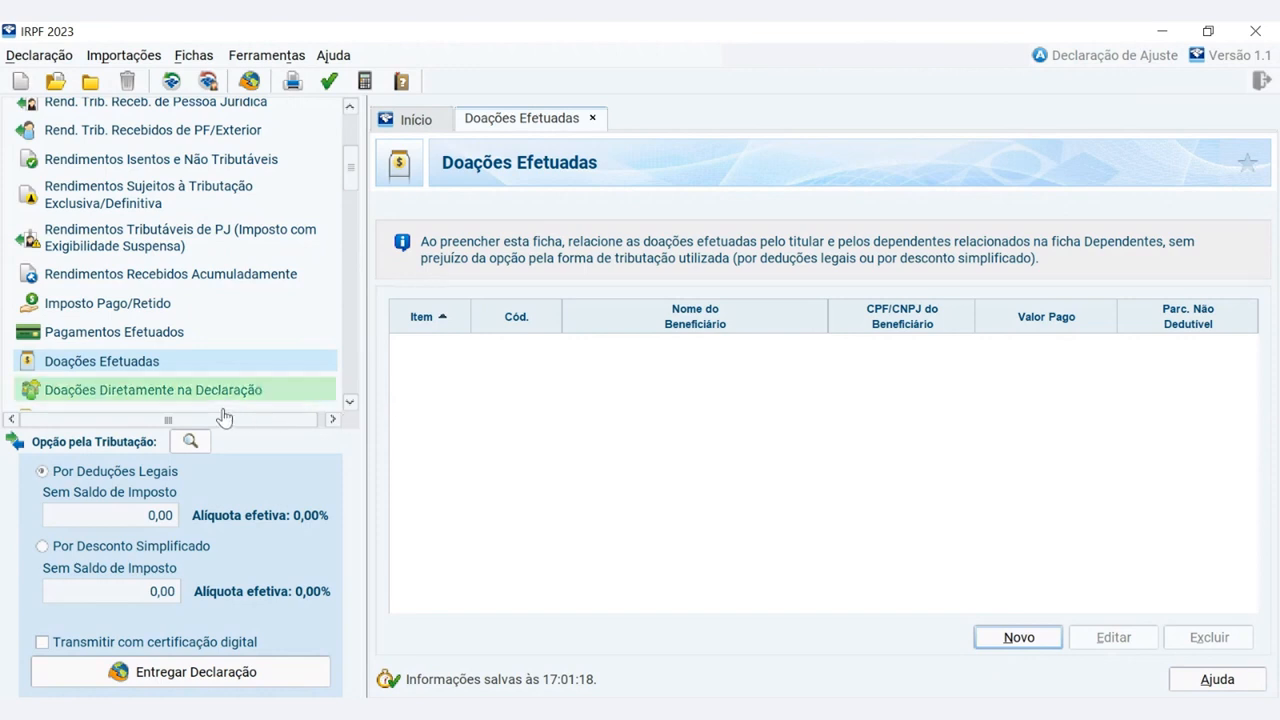
Examine the Criança e Adolescente and Pessoa Idosa sections of the Doações Diretamente na Declaração form.
{"action": "left_click", "coordinate": [177, 396]}
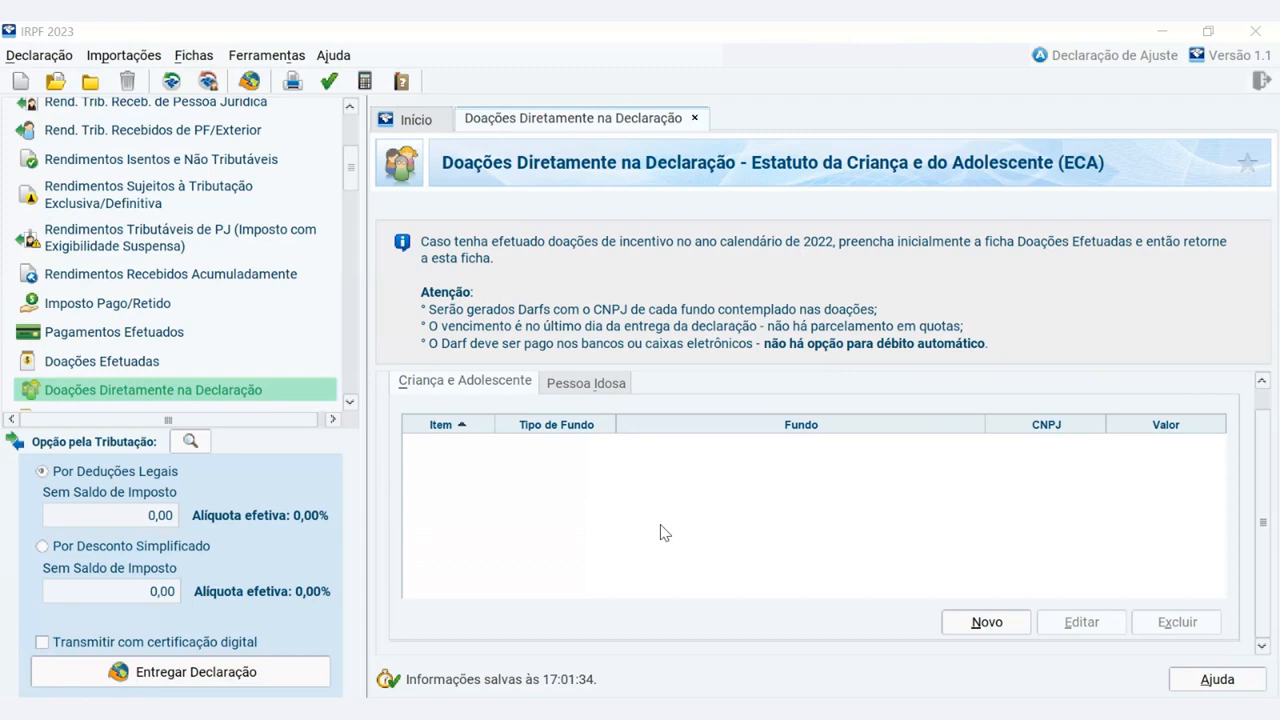
{"action": "left_click", "coordinate": [614, 501]}
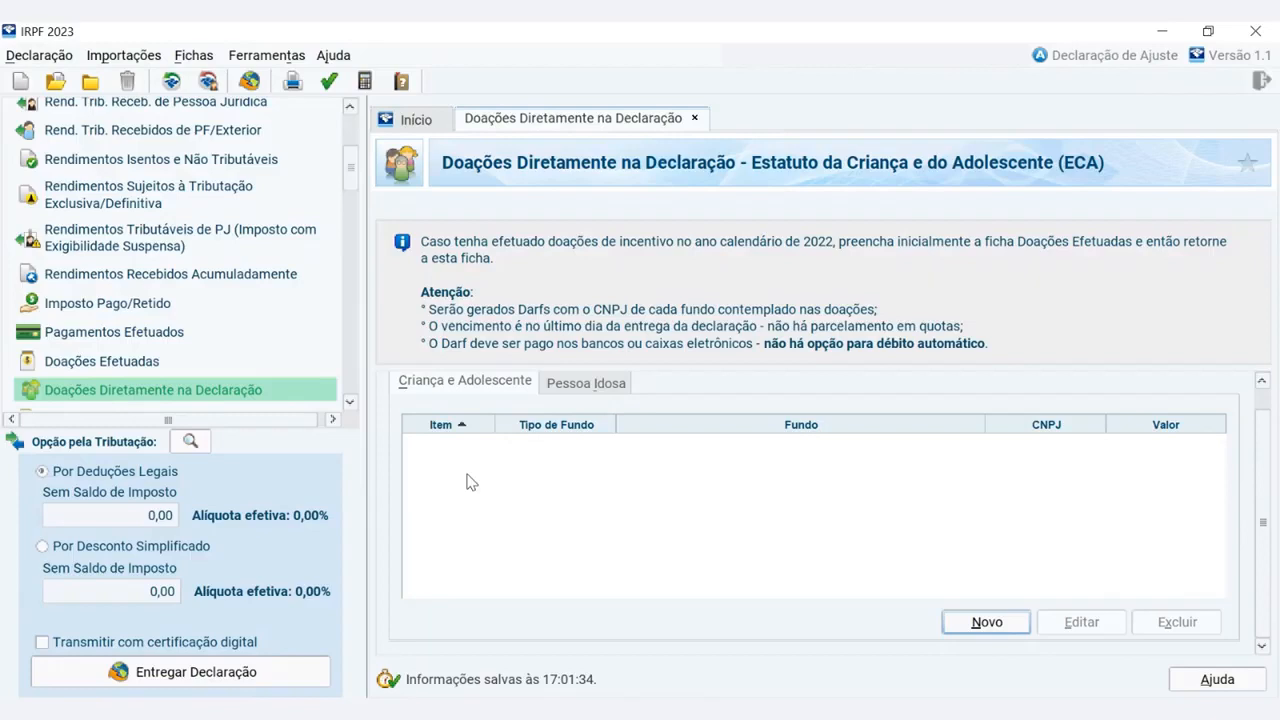
{"action": "key", "text": "Tab"}
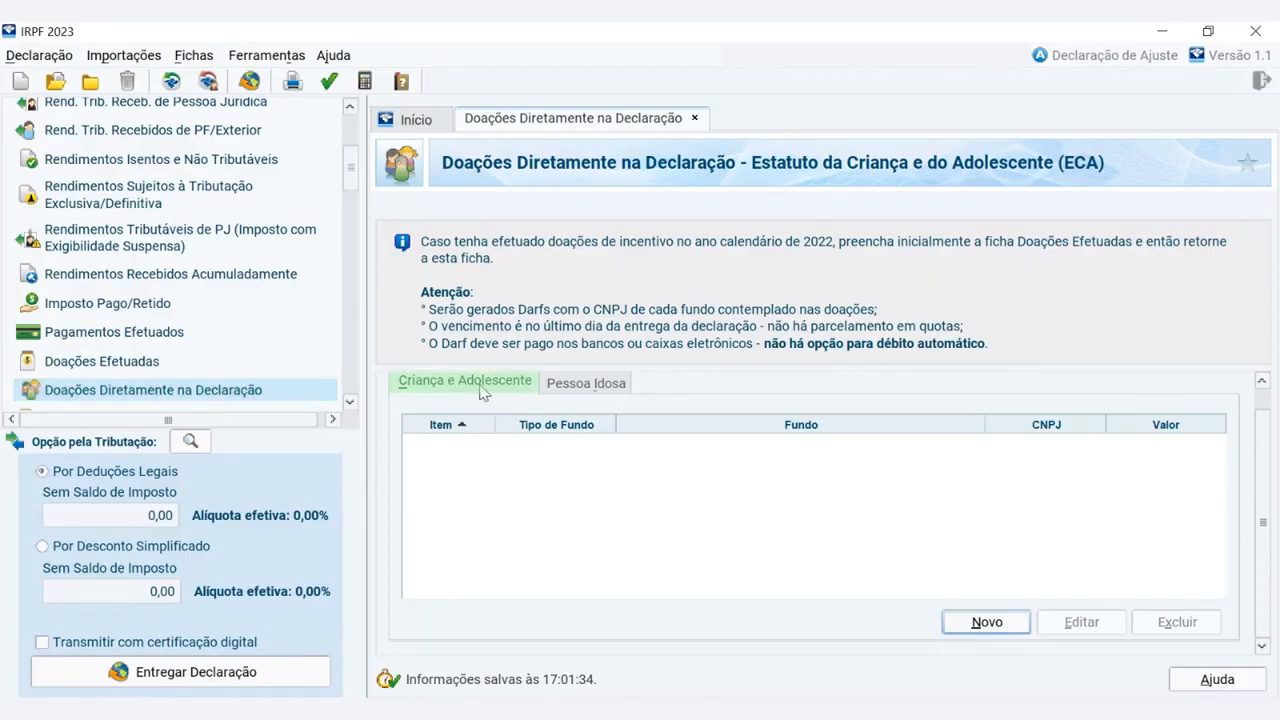
{"action": "key", "text": "Right"}
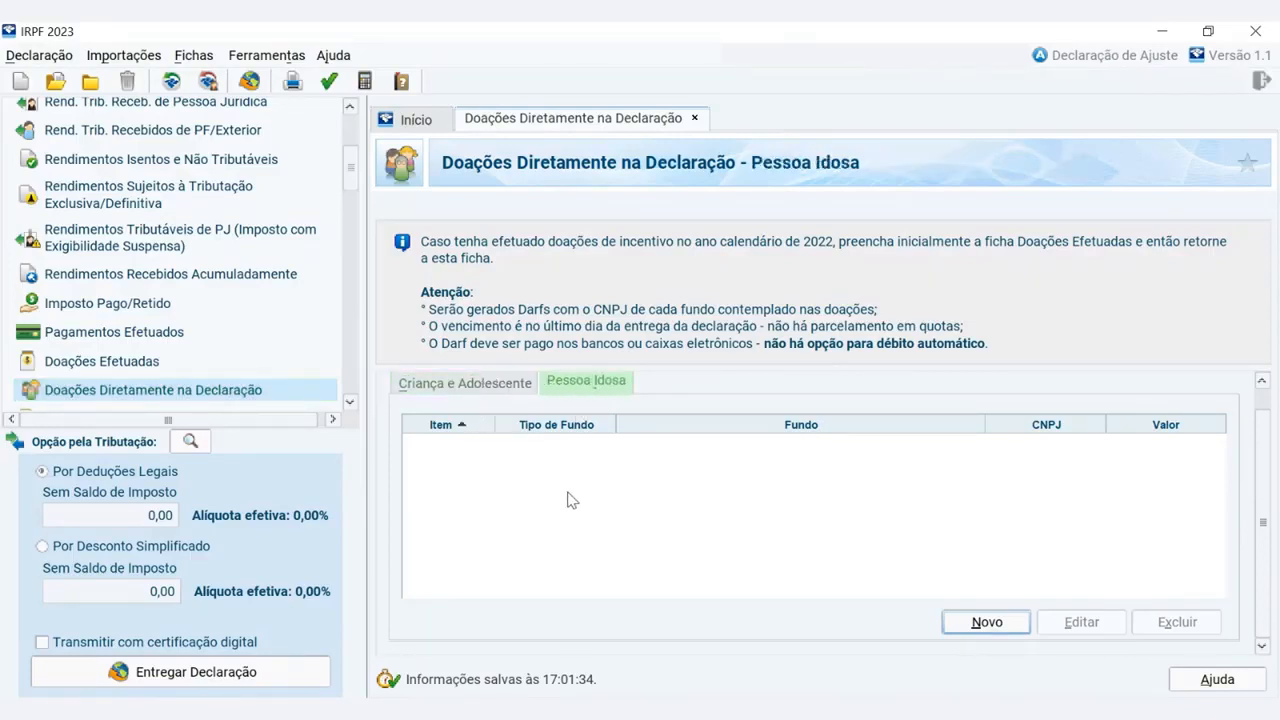
{"action": "key", "text": "Tab"}
{"action": "left_click", "coordinate": [480, 390]}
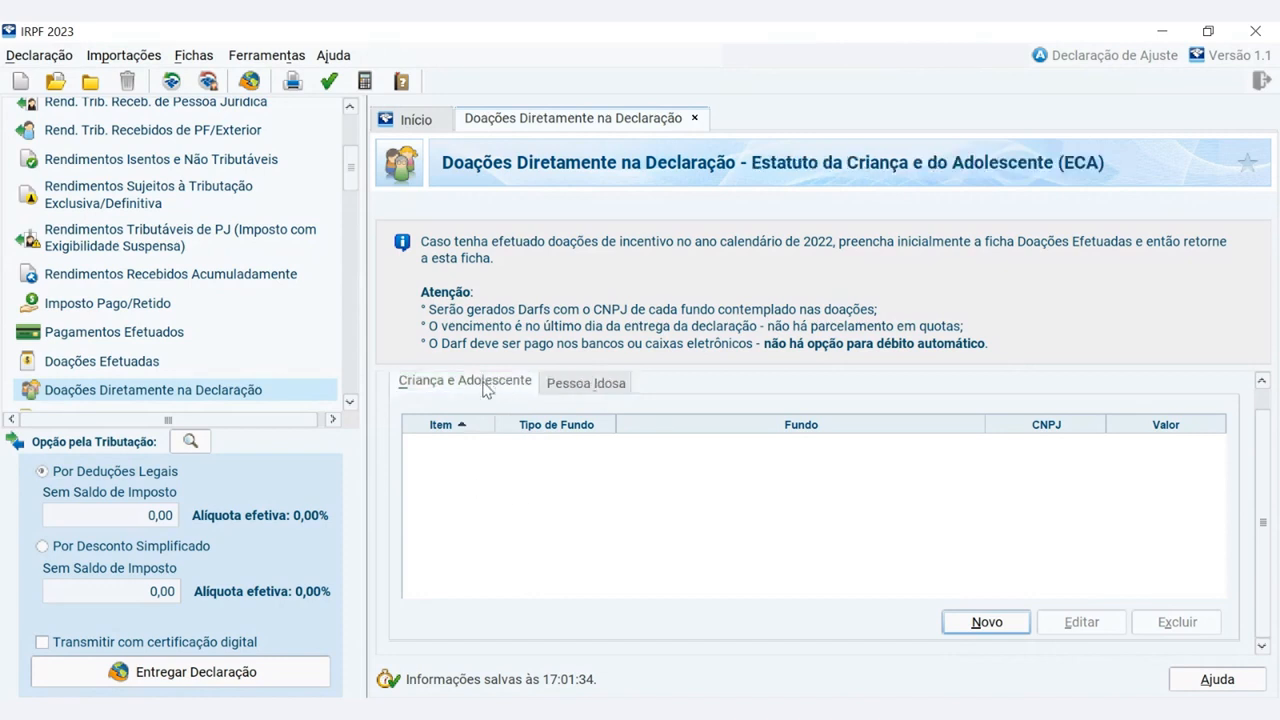
{"action": "left_click", "coordinate": [572, 388]}
{"action": "left_click", "coordinate": [476, 390]}
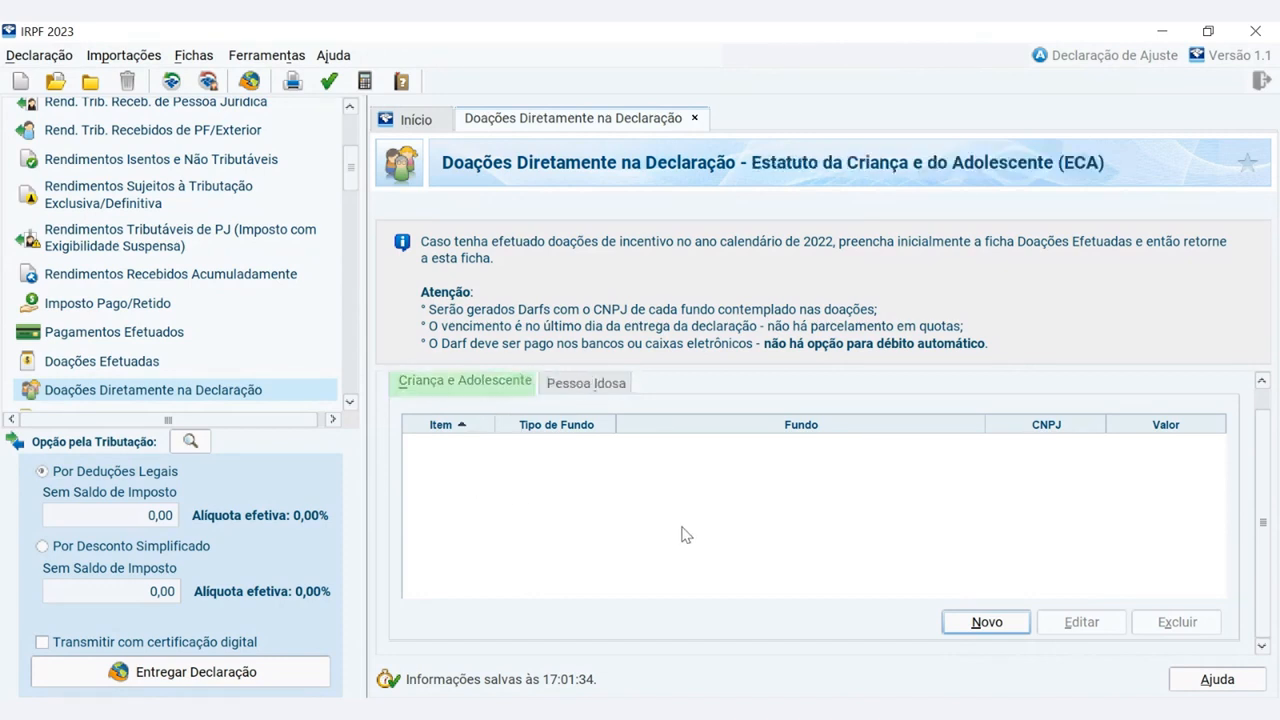
Add a direct donation for Criança e Adolescente with fund type Nacional, leaving the value at 0,00.
{"action": "left_click", "coordinate": [989, 624]}
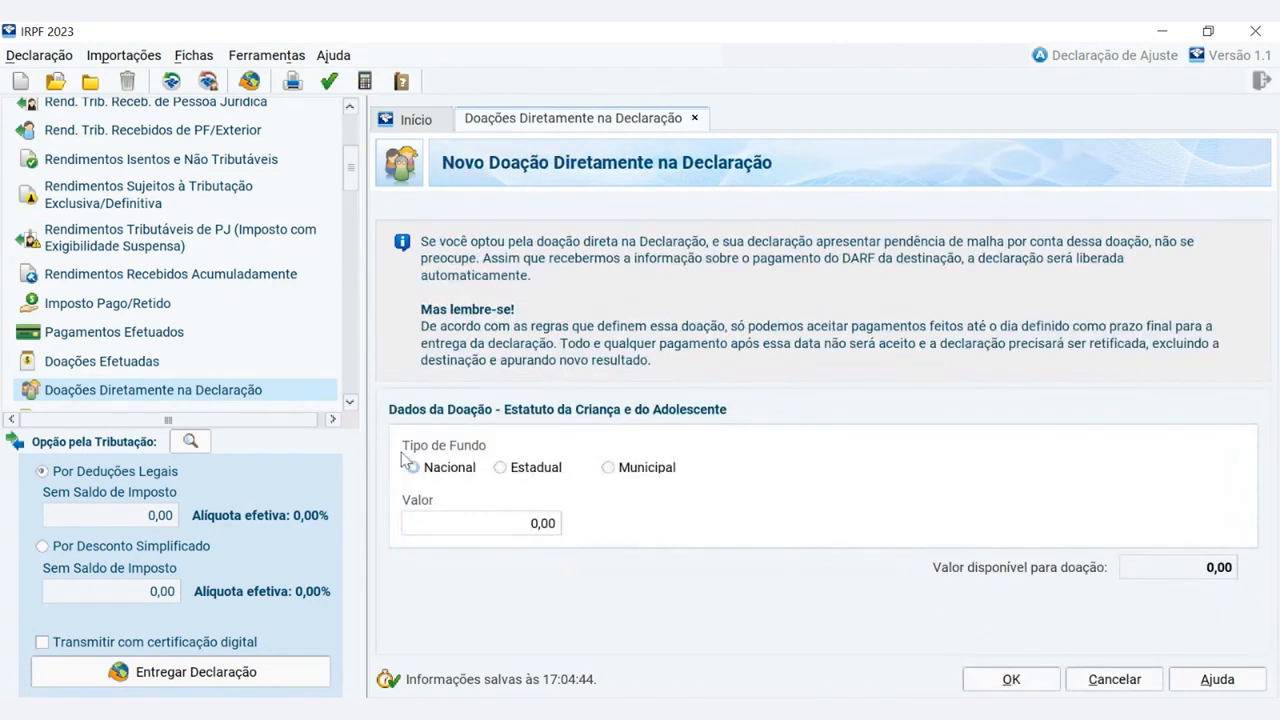
{"action": "left_click", "coordinate": [462, 470]}
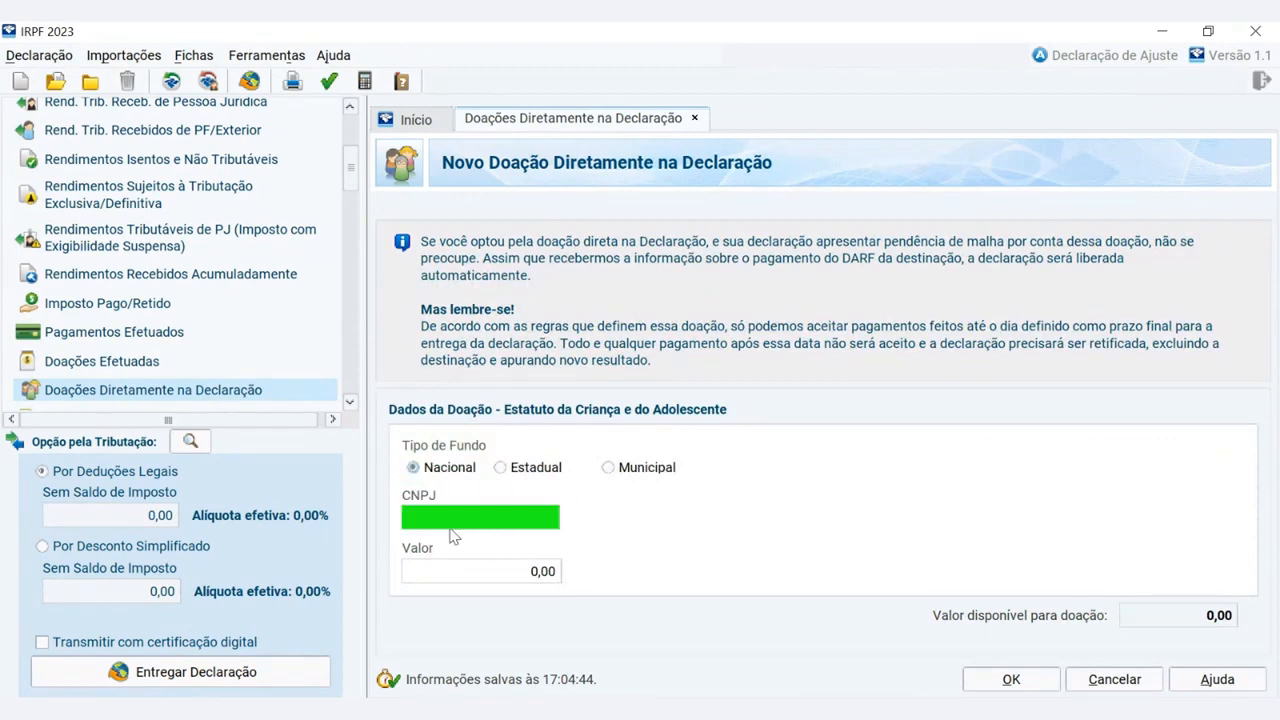
{"action": "left_click", "coordinate": [560, 570]}
{"action": "left_click", "coordinate": [1011, 680]}
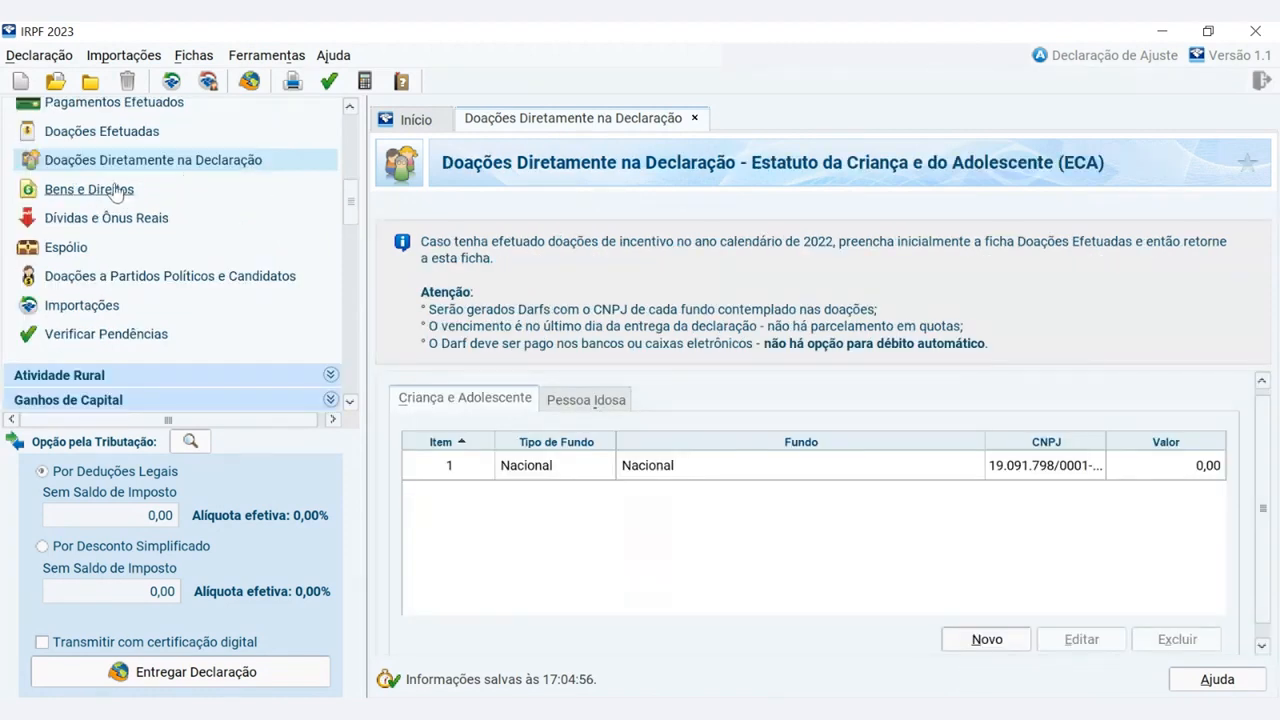
In Bens e Direitos, create a new asset with group 01 - Bens Imóveis and code 11 - Apartamento.
{"action": "left_click", "coordinate": [86, 193]}
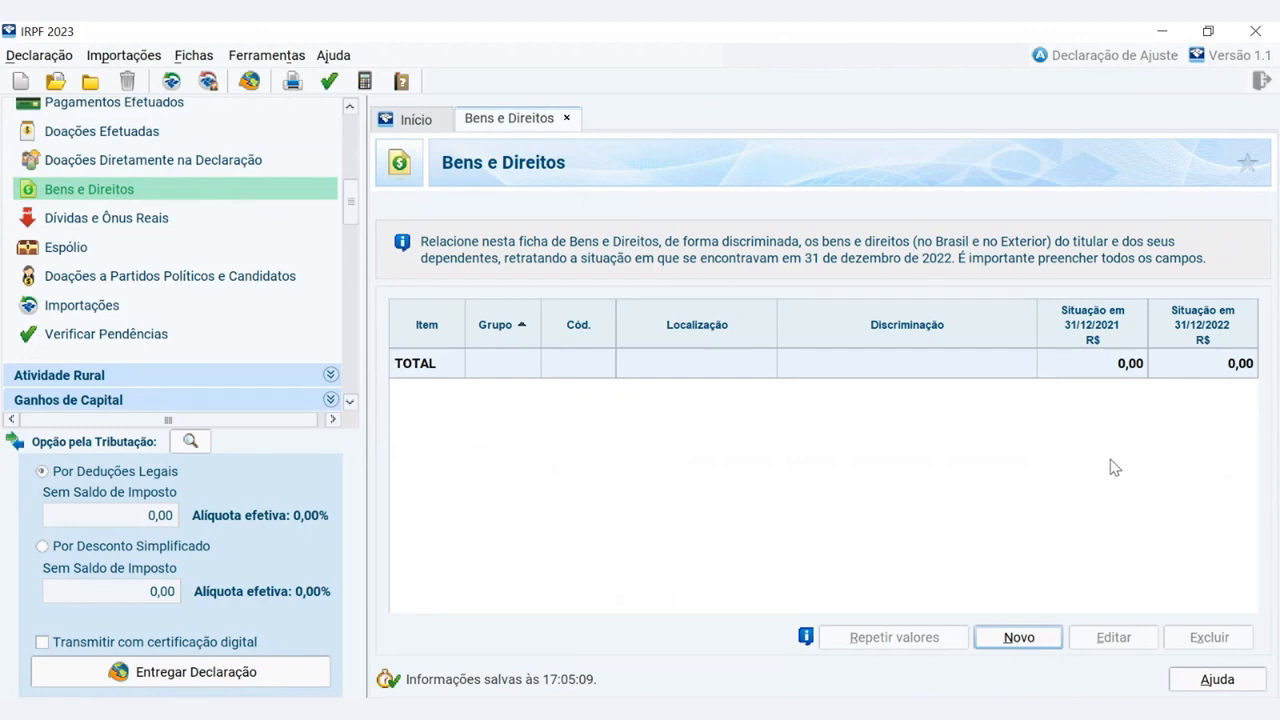
{"action": "left_click", "coordinate": [1016, 637]}
{"action": "left_click", "coordinate": [869, 318]}
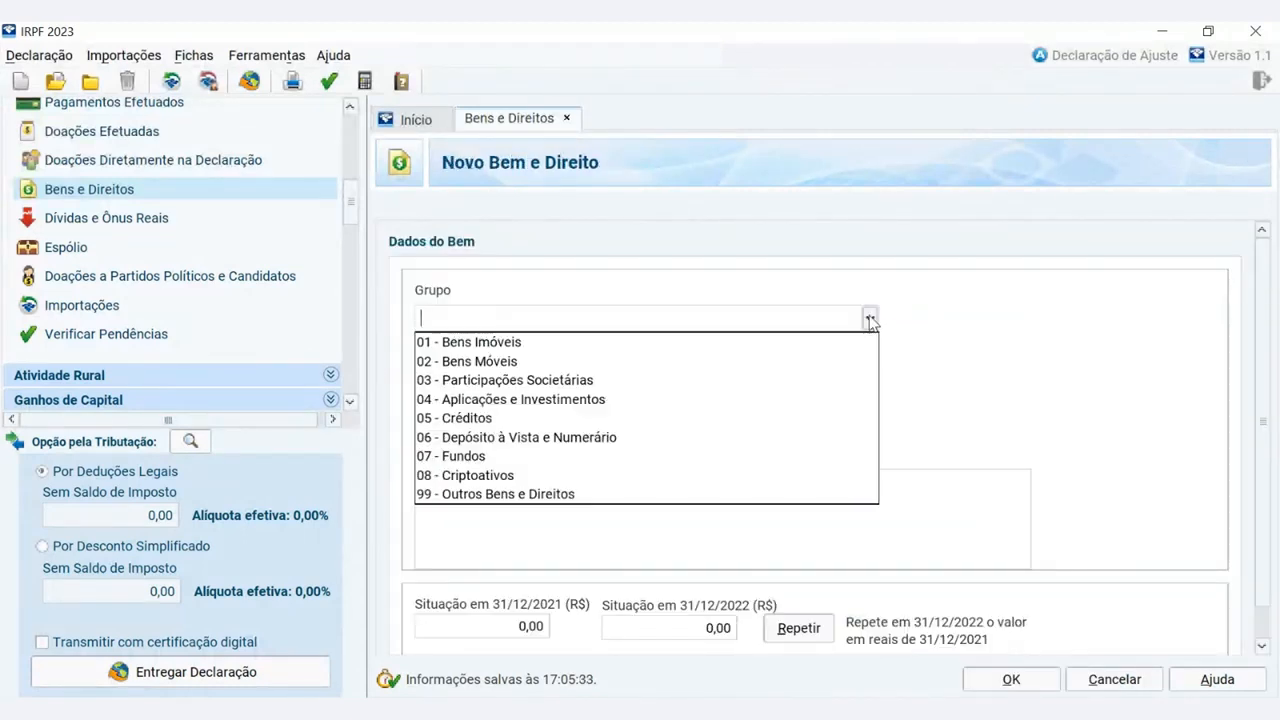
{"action": "left_click", "coordinate": [852, 341]}
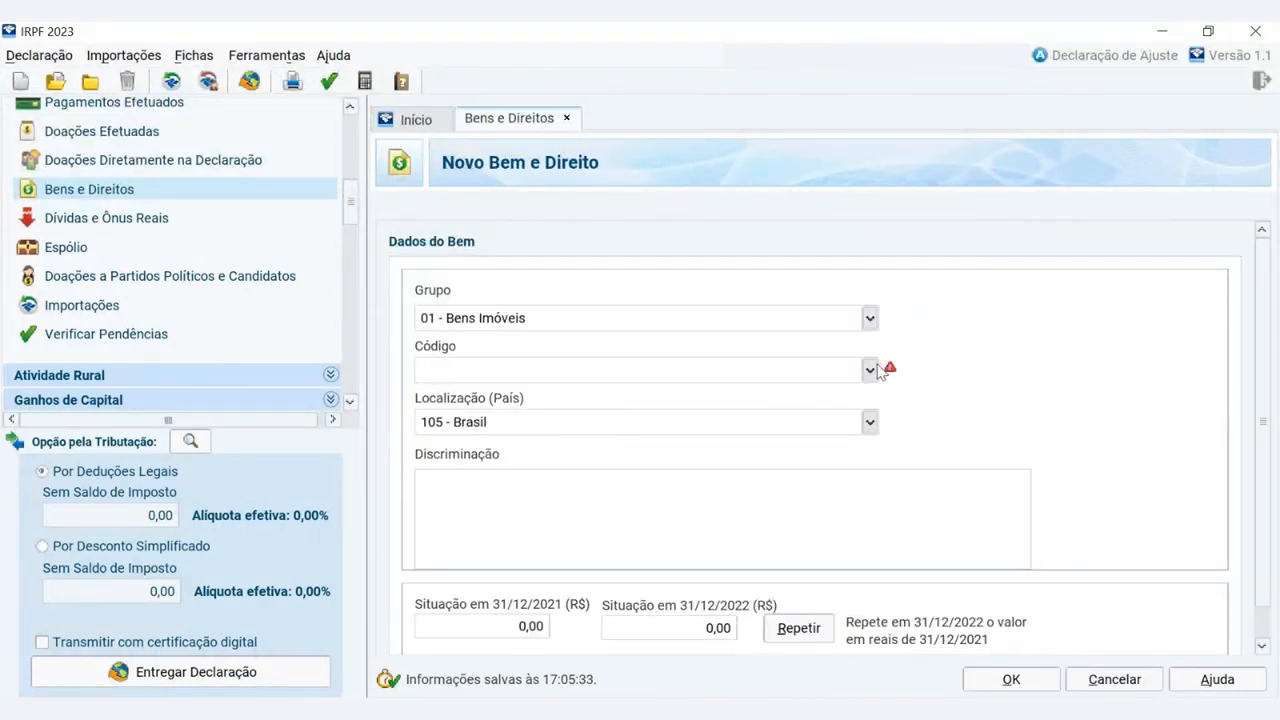
{"action": "left_click", "coordinate": [874, 375]}
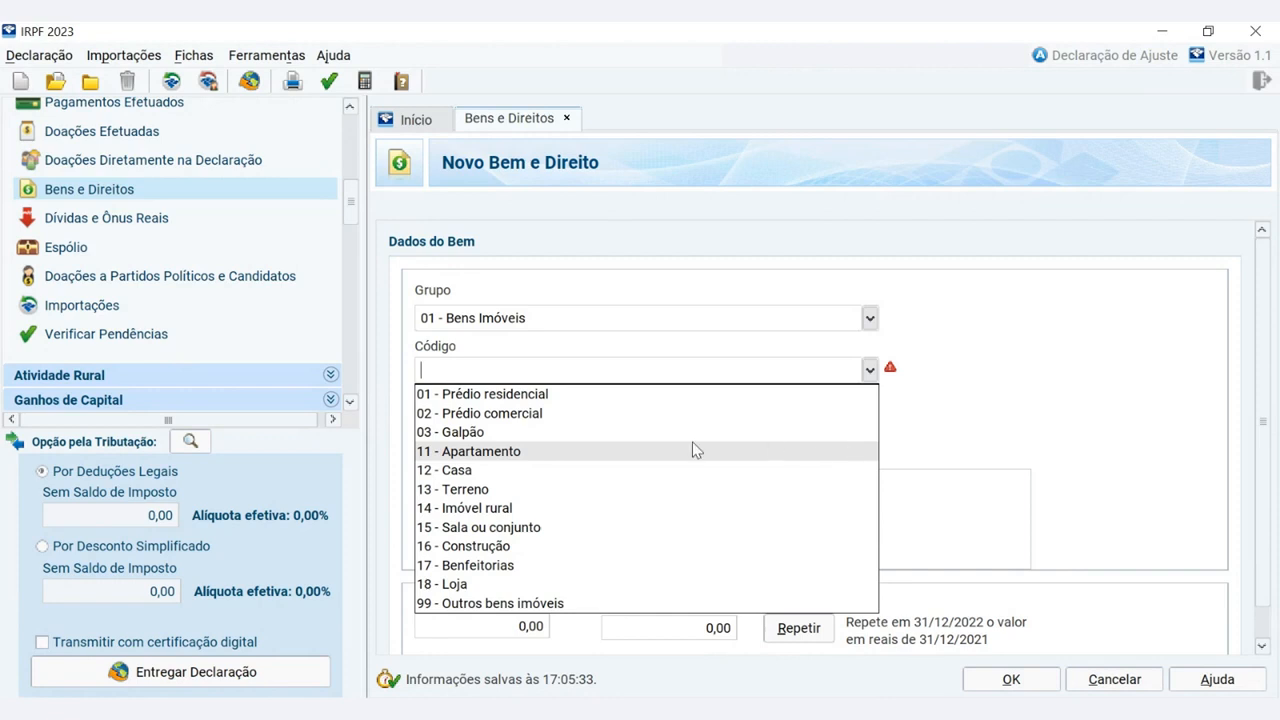
{"action": "left_click", "coordinate": [530, 457]}
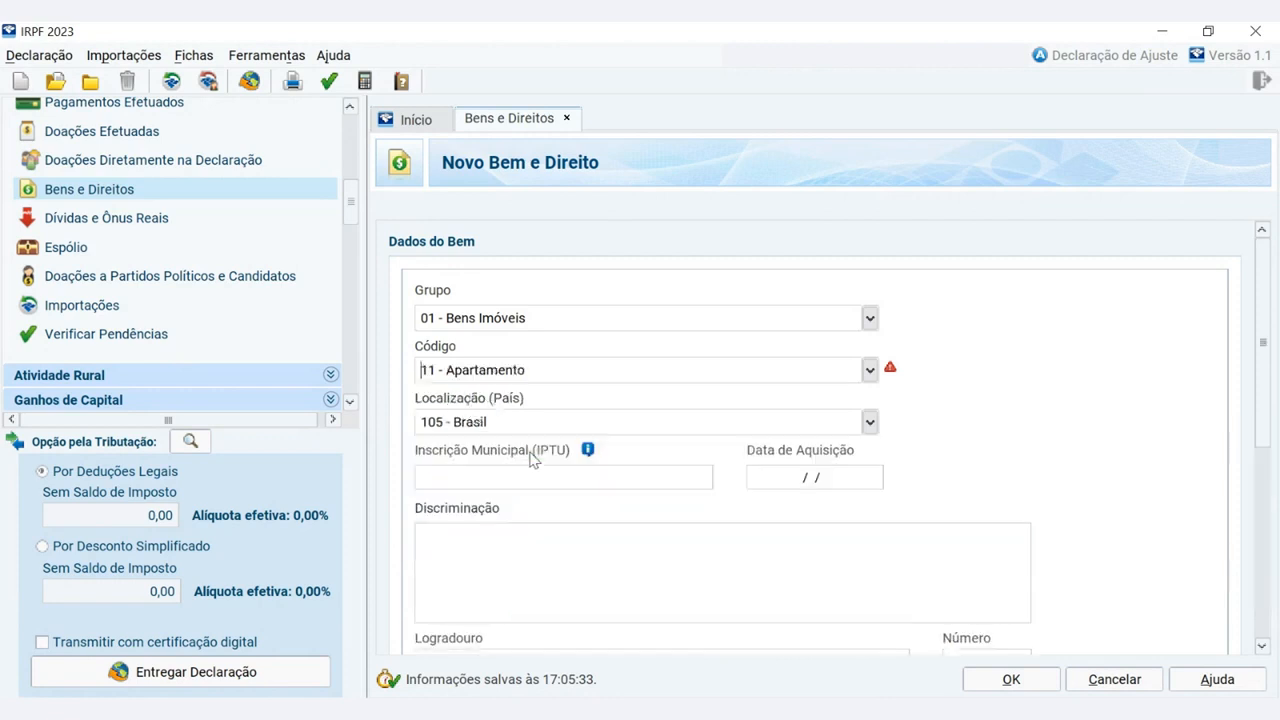
Fill the apartment's Discriminação with a note to state purchase or donation, date, seller or donor, payoff or financing, bank, credit line and instalments.
{"action": "scroll", "coordinate": [647, 462], "scroll_direction": "down", "scroll_amount": 1}
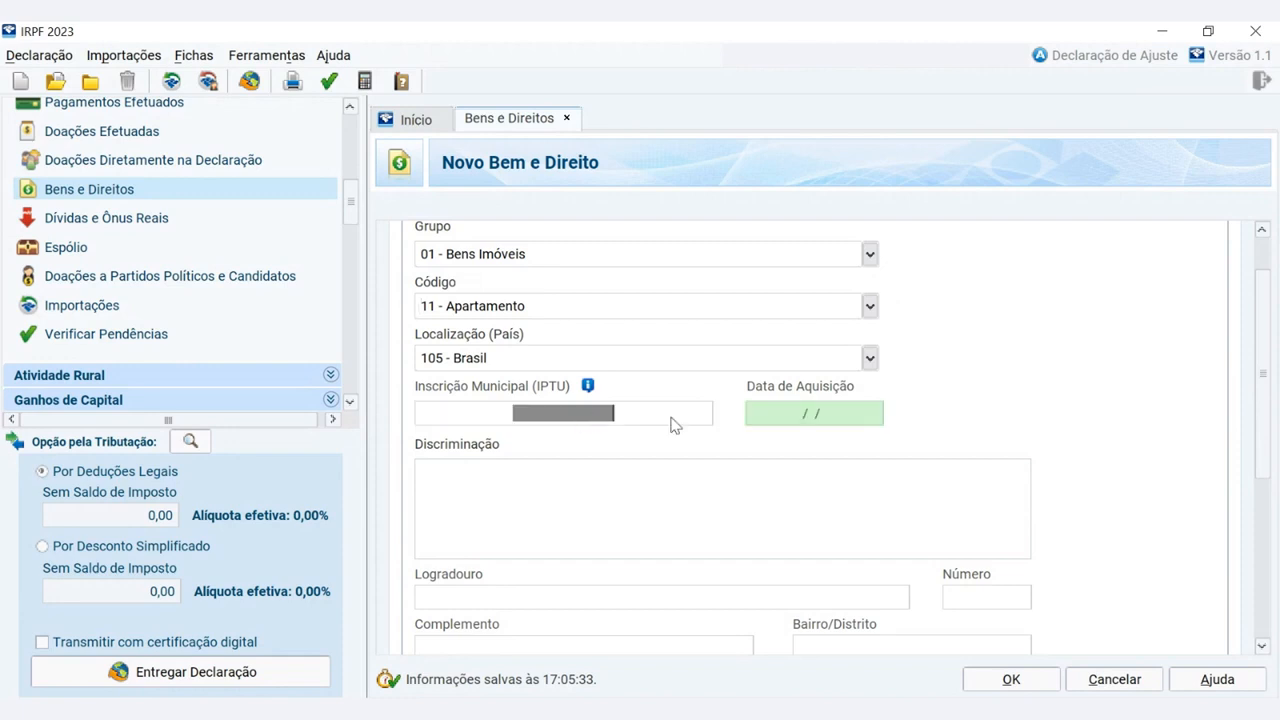
{"action": "left_click", "coordinate": [797, 422]}
{"action": "left_click", "coordinate": [569, 486]}
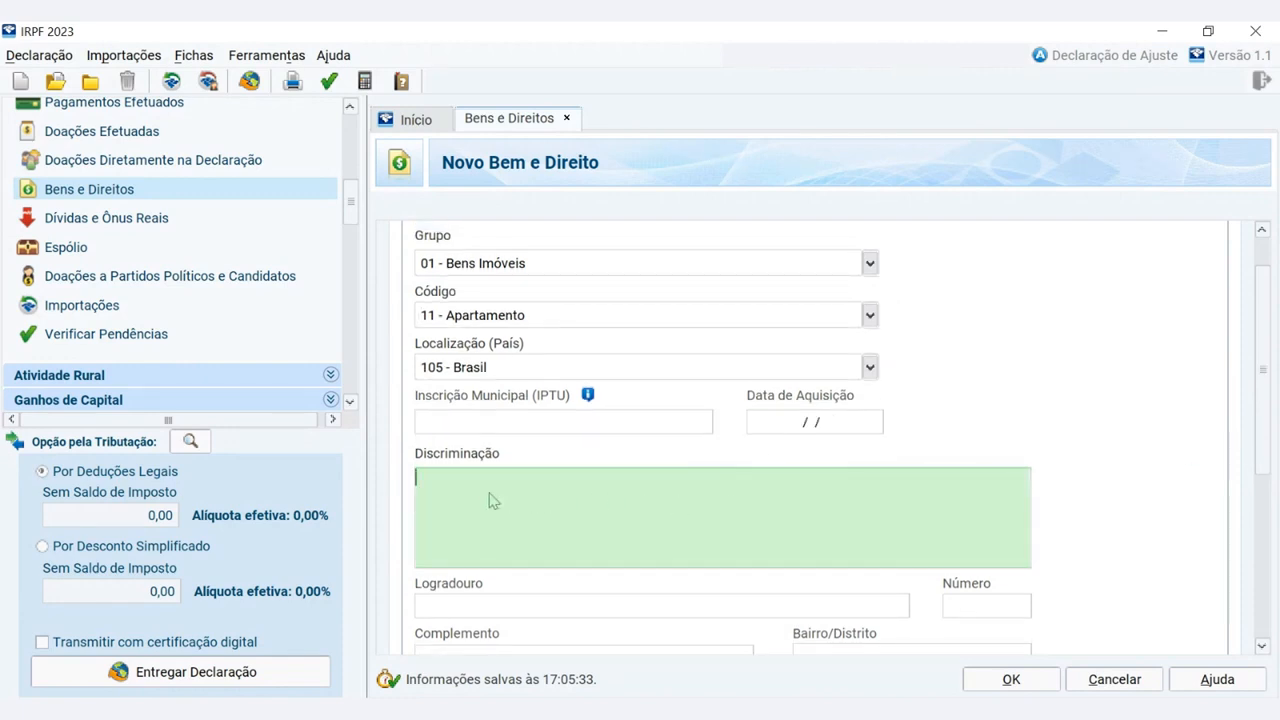
{"action": "type", "text": "INFORME SE O IMÓVEL FOI COMPRADO OU DOADO, A DATA DA COMPRA OU DA DOAÇÃO, QUEM FOI O VENDEDOR OU DOADOR (COM CNPJ OU CPF), SE ESTÁ QUITADO, SE FOI FINANCIADO, EM QUAL BANCO, E POR QUAL LINHA DE CRÉDITO, QUANTAS PARCELAS JÁ FORAM PAGAS E QUANTAS RESTAM A PAGAR."}
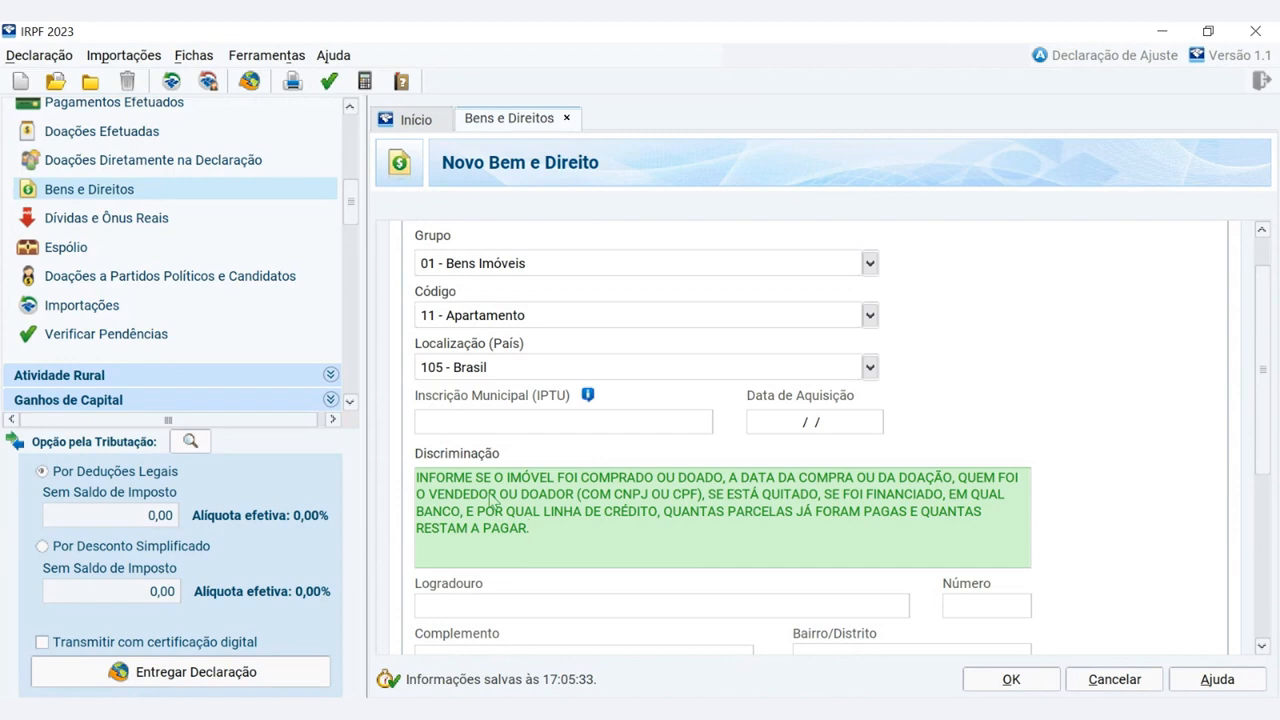
Examine the apartment's address, area and registry fields and the Situação em 31/12/2021 and 31/12/2022 values.
{"action": "scroll", "coordinate": [1265, 432], "scroll_direction": "down", "scroll_amount": 1}
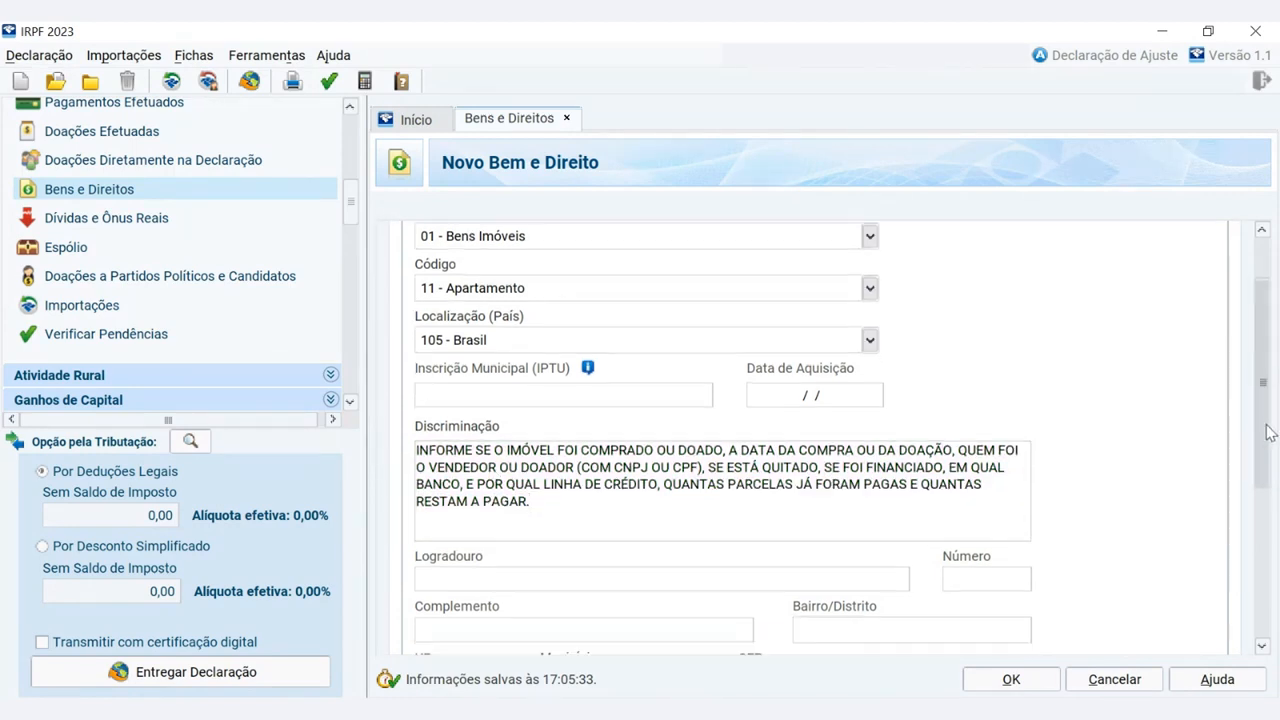
{"action": "scroll", "coordinate": [1265, 432], "scroll_direction": "down", "scroll_amount": 5}
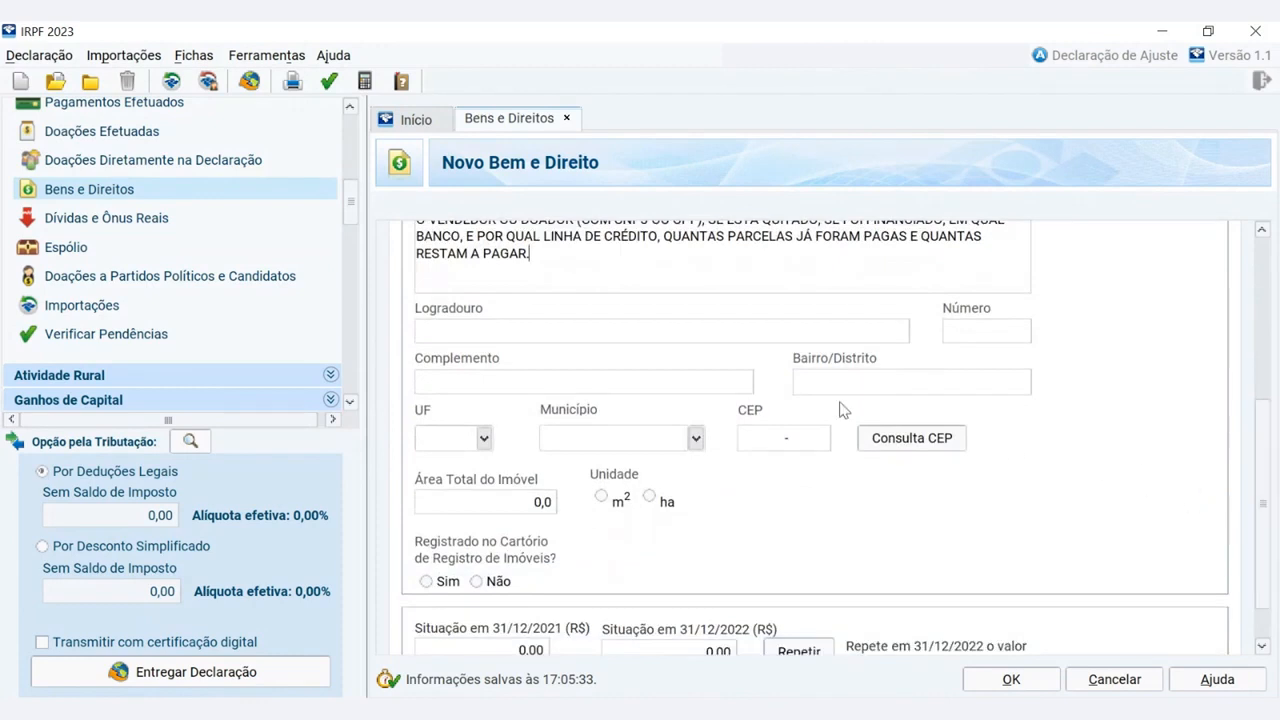
{"action": "scroll", "coordinate": [840, 410], "scroll_direction": "down", "scroll_amount": 1}
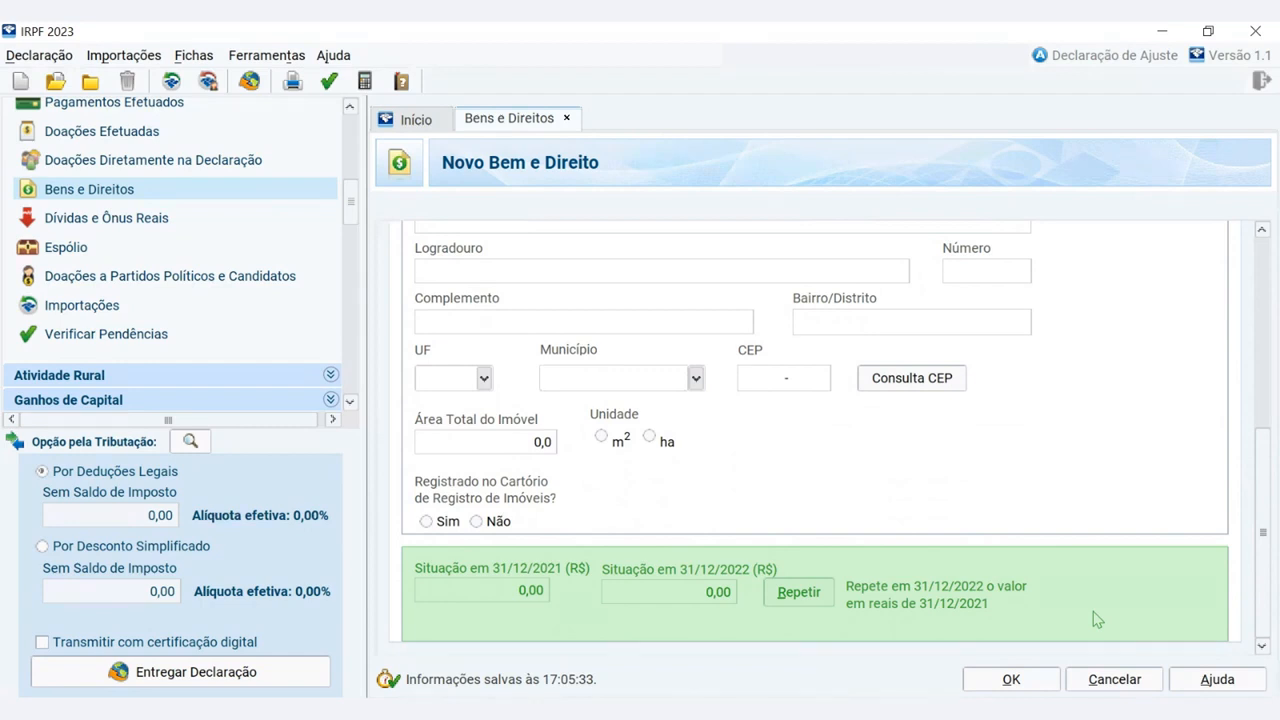
{"action": "left_click", "coordinate": [521, 593]}
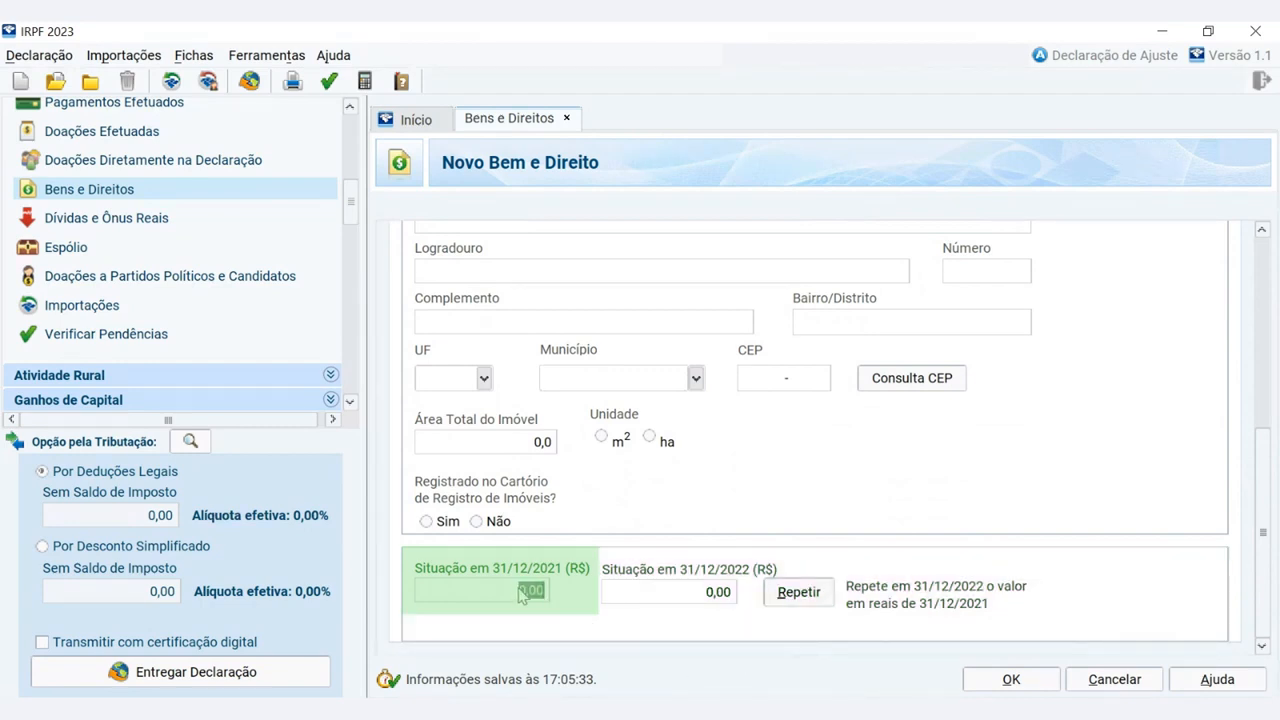
{"action": "key", "text": "Tab"}
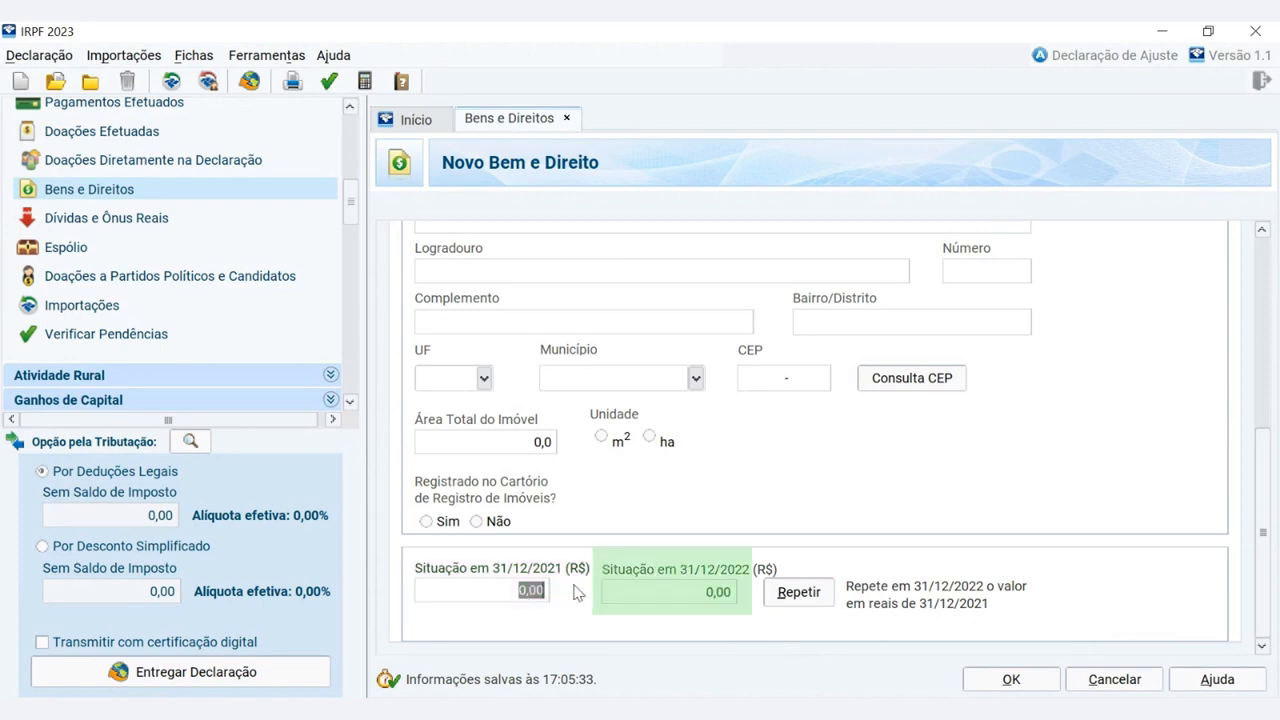
{"action": "left_click", "coordinate": [716, 596]}
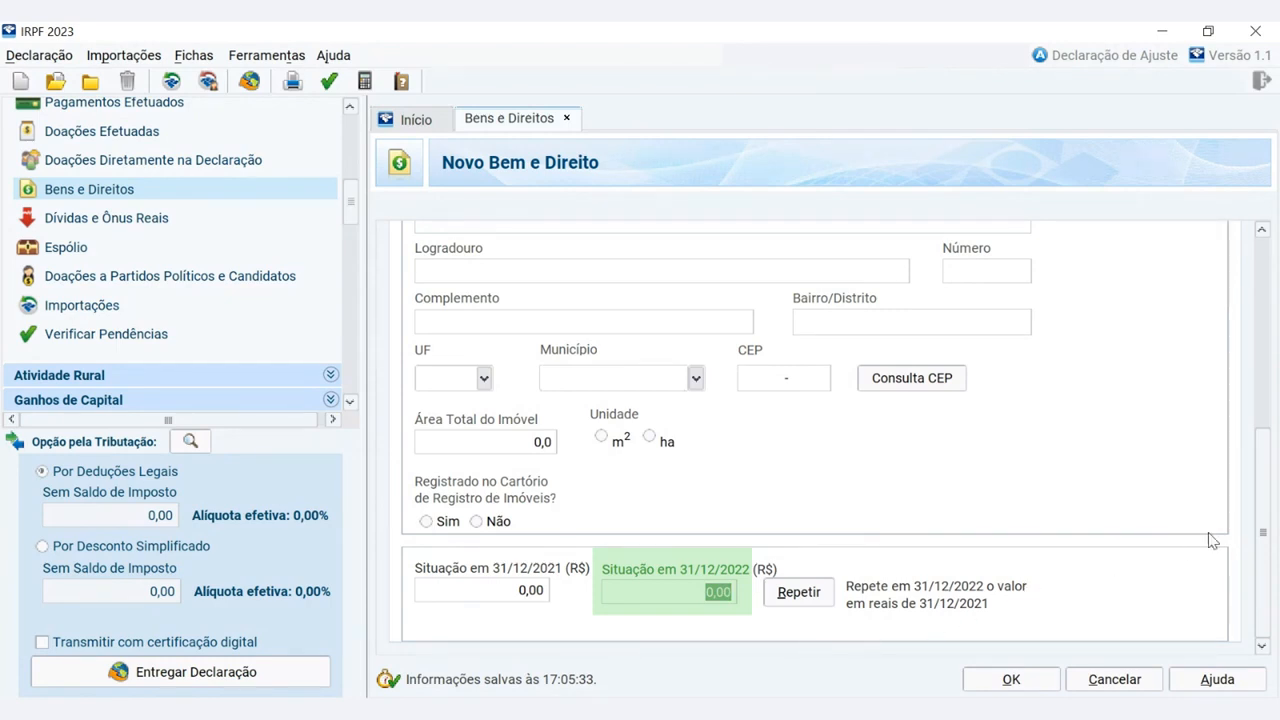
Change the asset to group 02 - Bens Móveis, code 01 - Veículo automotor terrestre, and confirm it with Renavam and Discriminação blank.
{"action": "left_click_drag", "start_coordinate": [1266, 518], "coordinate": [1276, 313]}
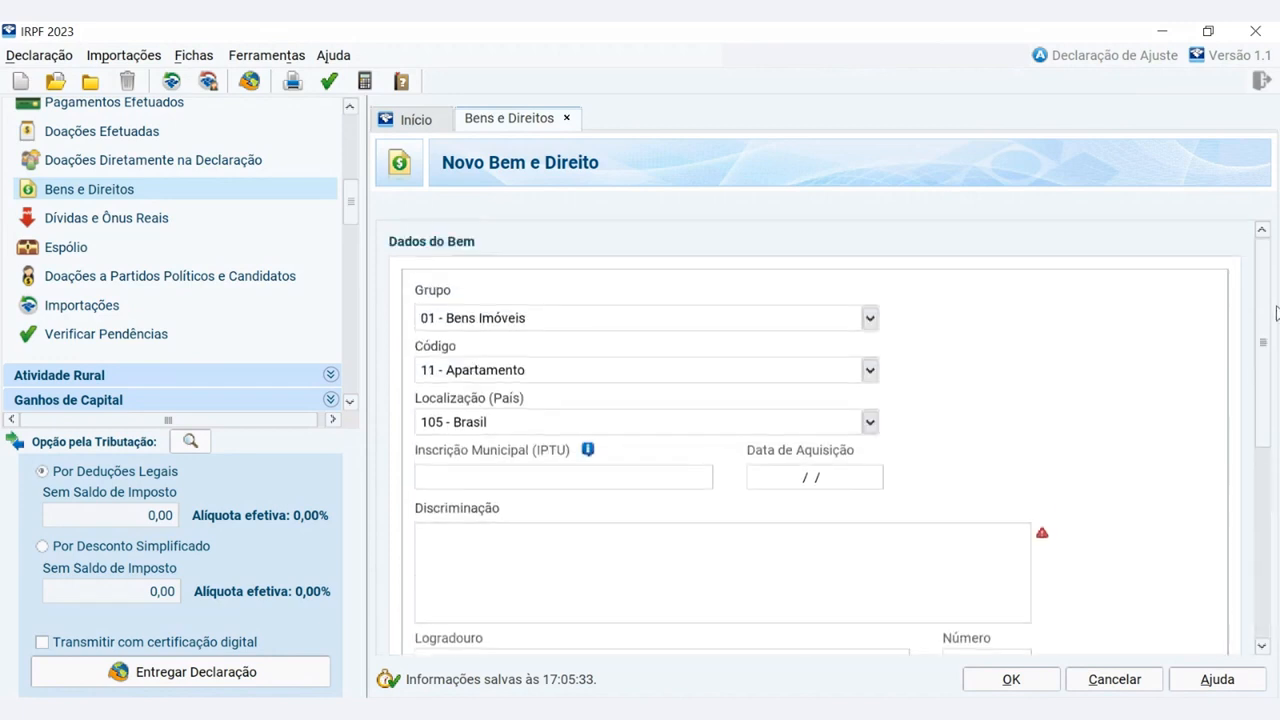
{"action": "left_click", "coordinate": [866, 318]}
{"action": "left_click", "coordinate": [835, 362]}
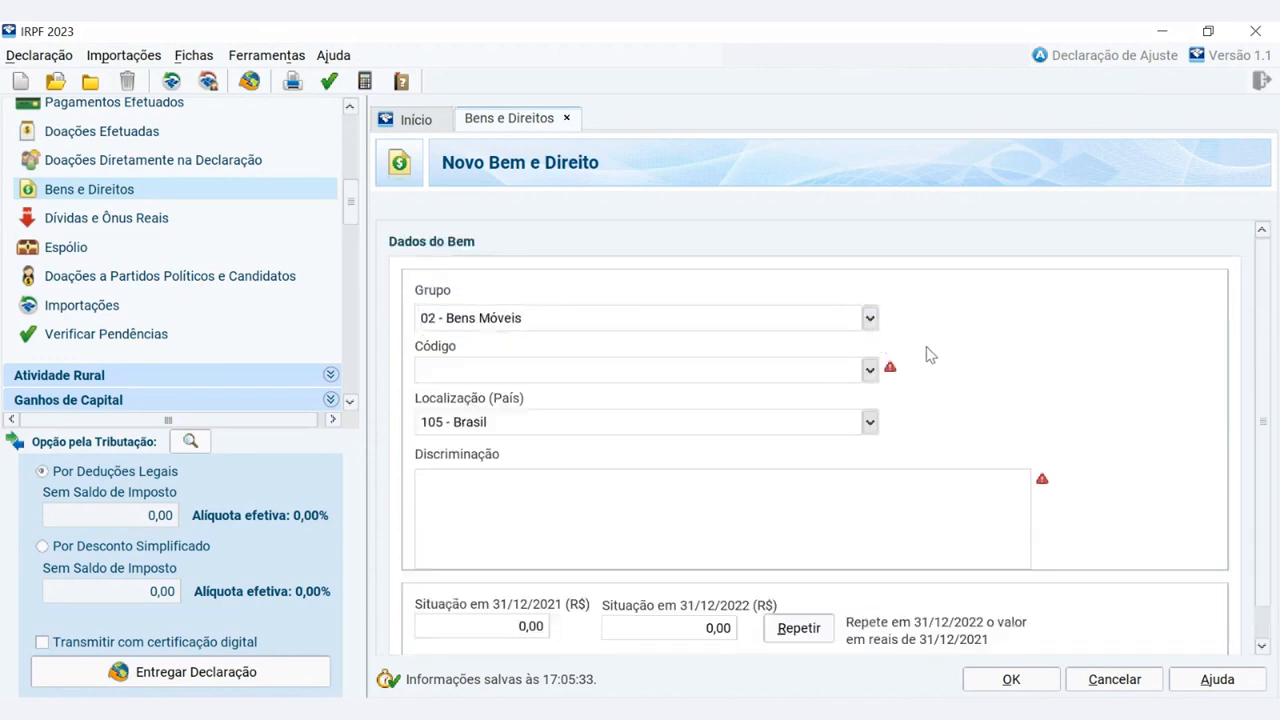
{"action": "left_click", "coordinate": [869, 370]}
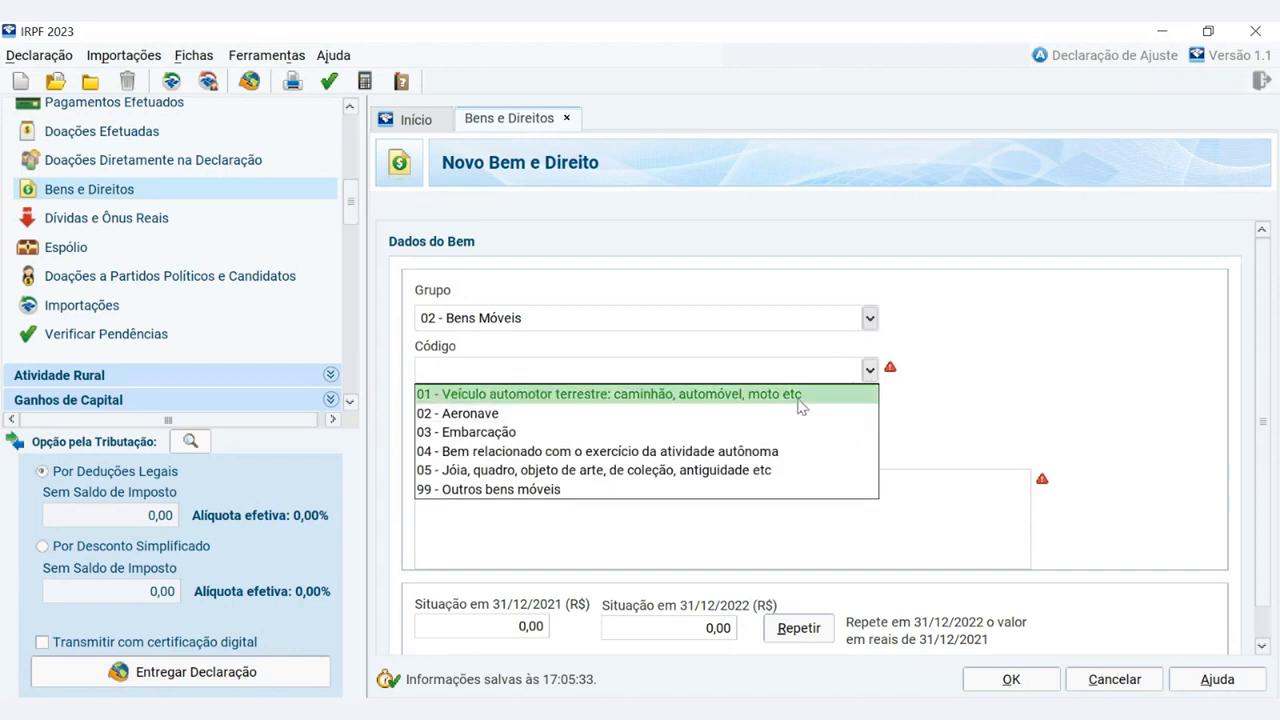
{"action": "left_click", "coordinate": [785, 396]}
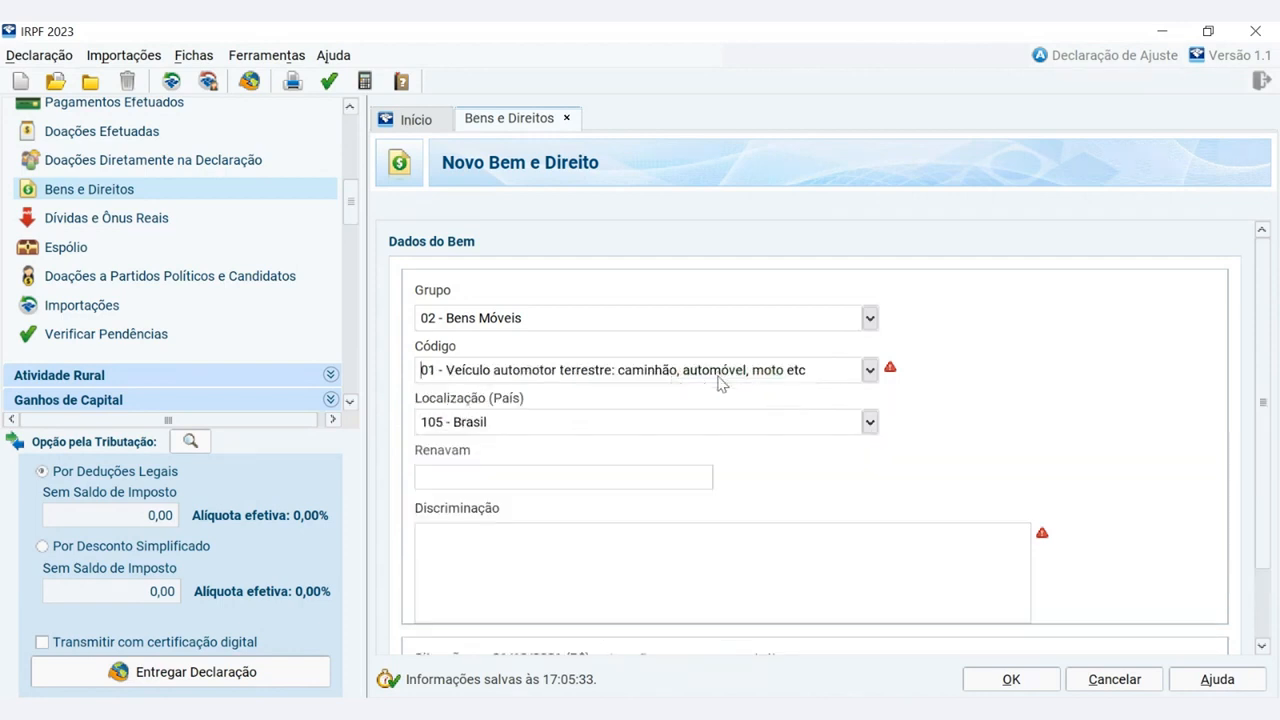
{"action": "left_click", "coordinate": [476, 476]}
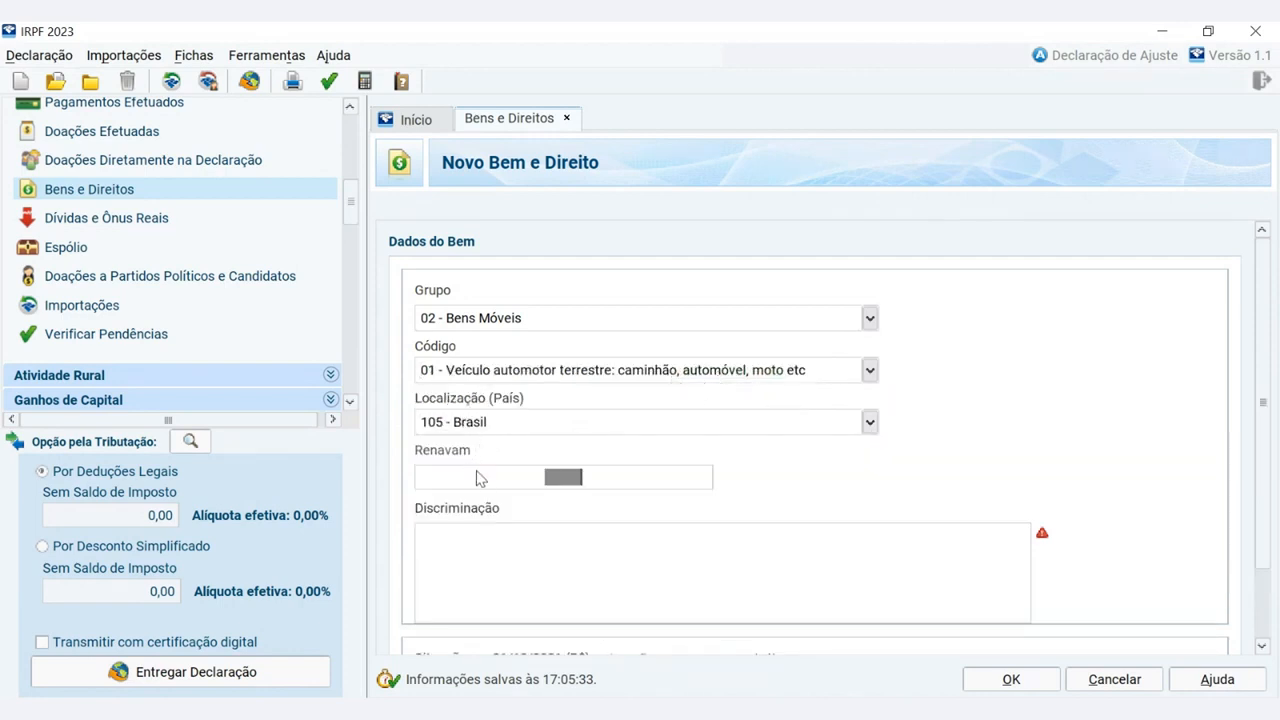
{"action": "left_click", "coordinate": [476, 477]}
{"action": "left_click", "coordinate": [1018, 682]}
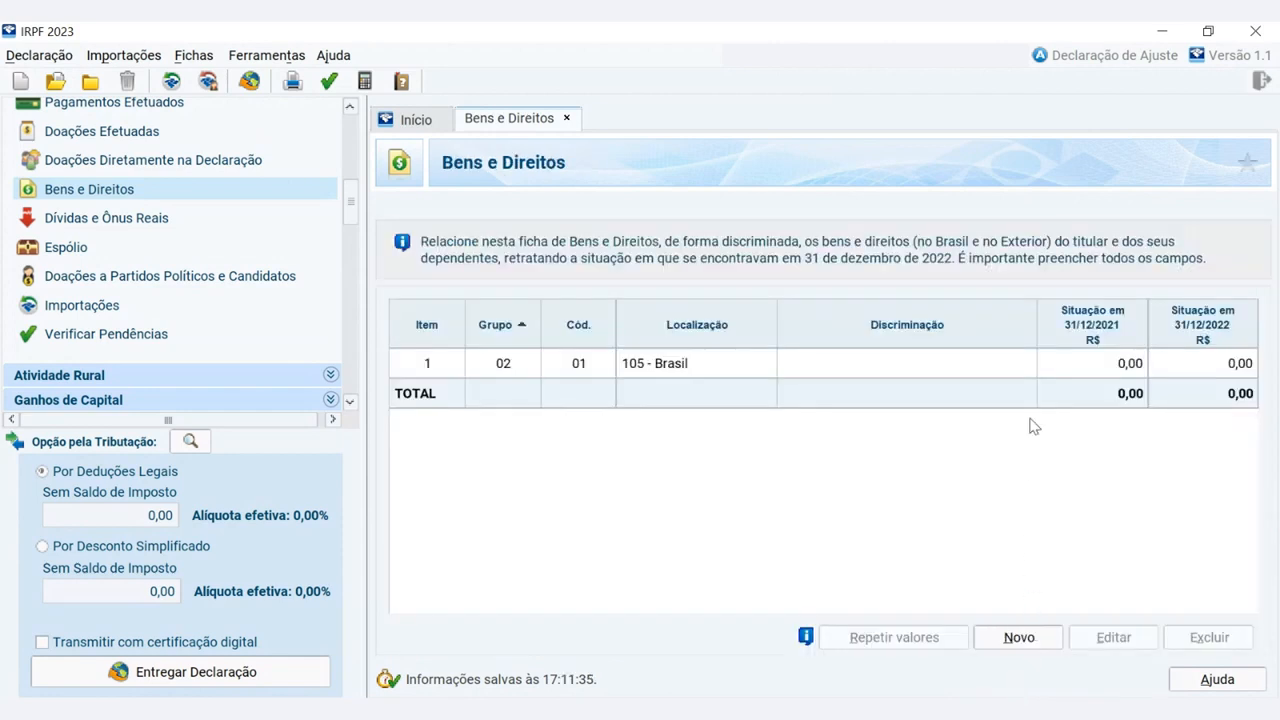
In Dívidas e Ônus Reais, create a new debt with code 11 - Estabelecimento bancário comercial.
{"action": "left_click", "coordinate": [95, 220]}
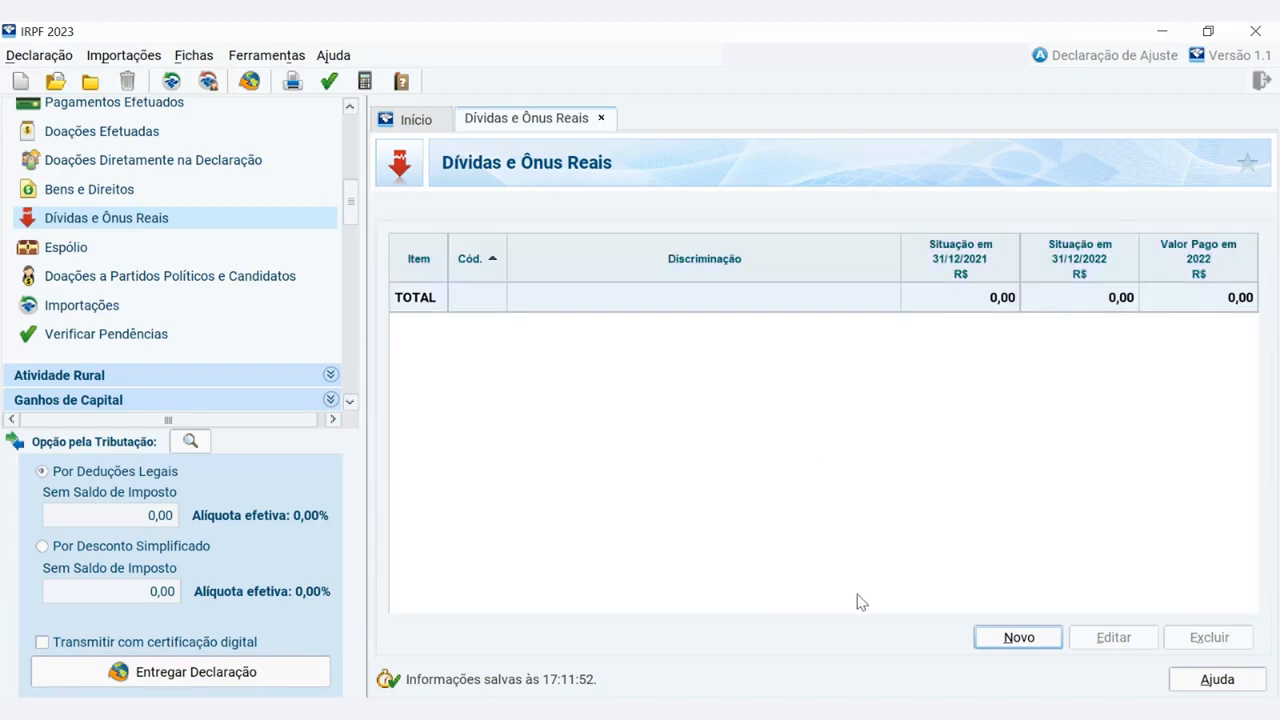
{"action": "left_click", "coordinate": [1005, 638]}
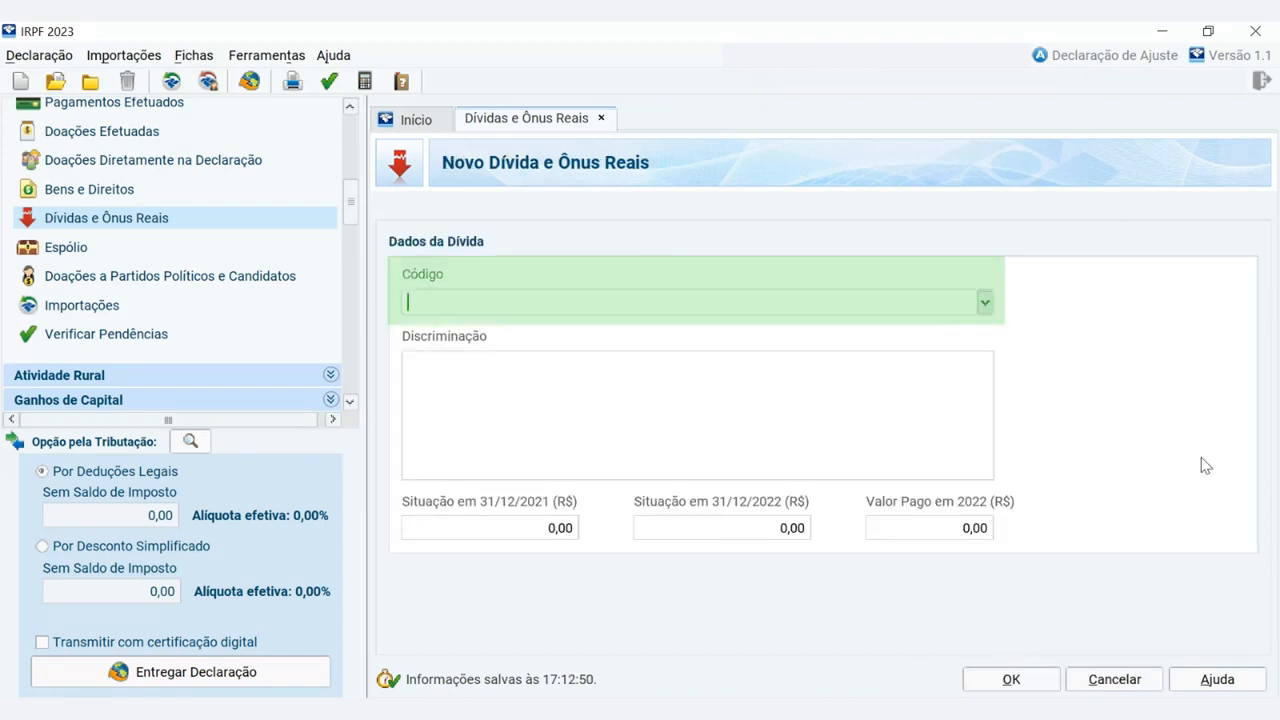
{"action": "left_click", "coordinate": [985, 304]}
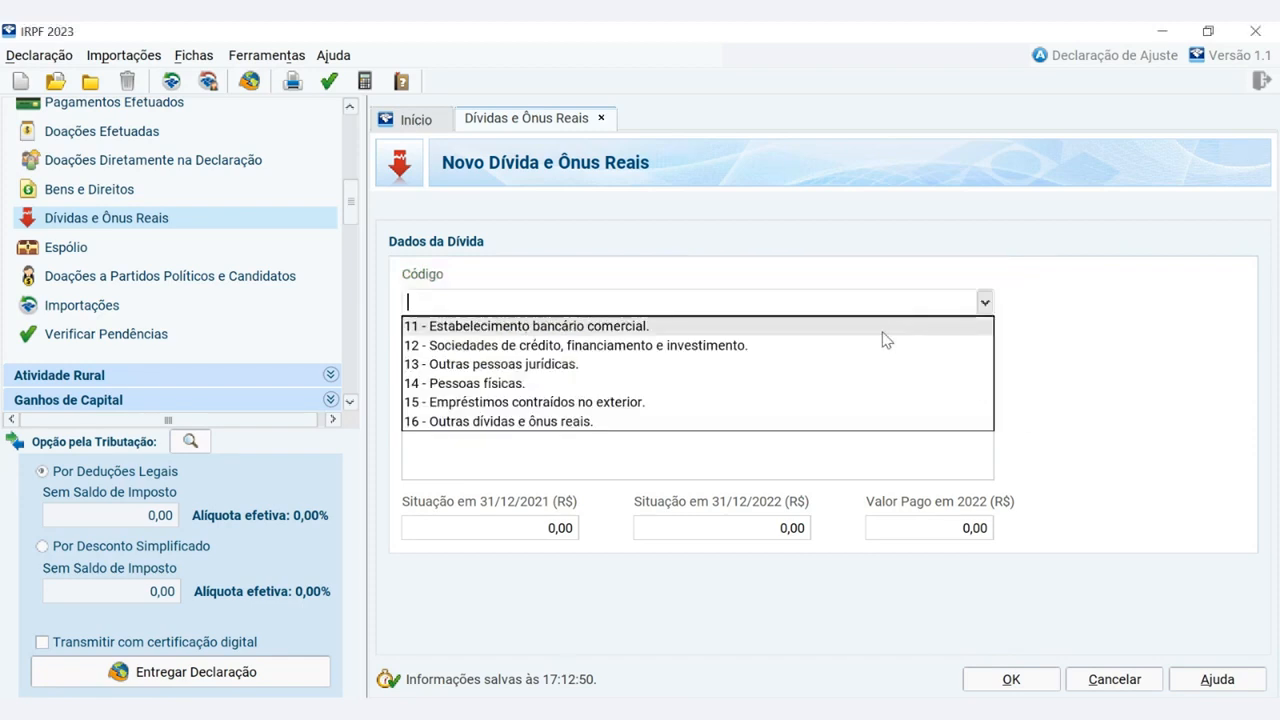
{"action": "key", "text": "Down"}
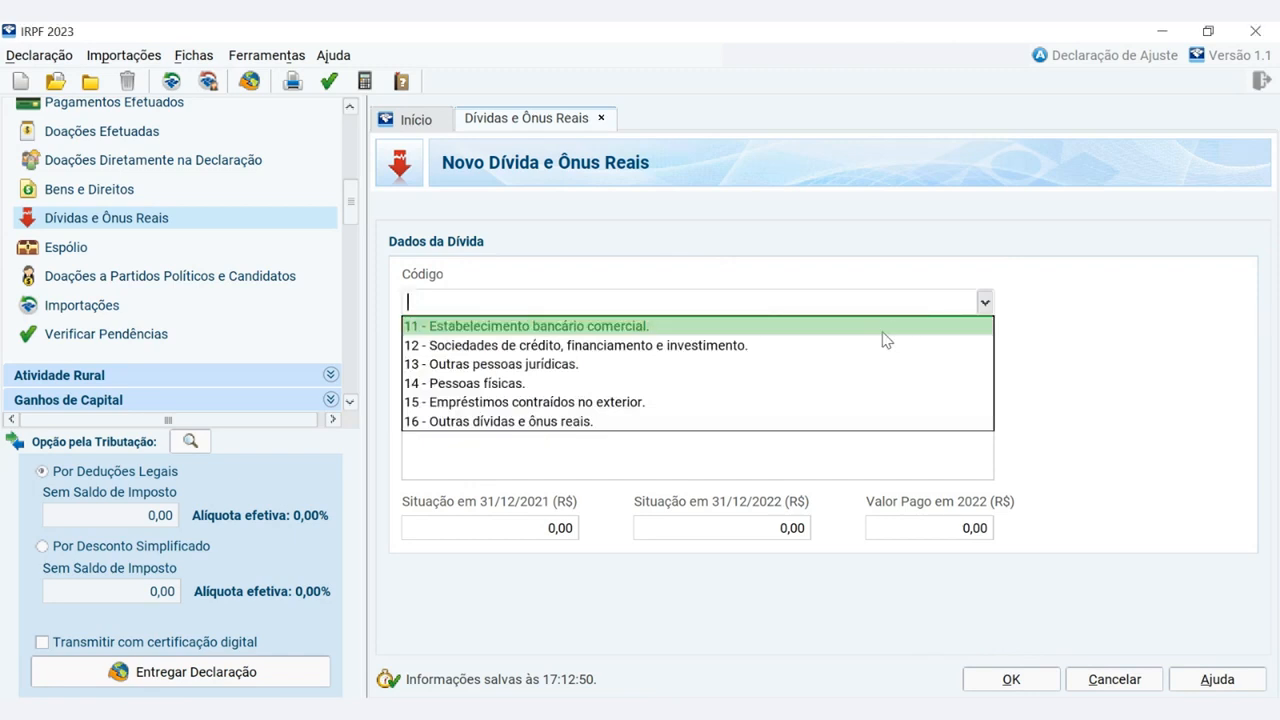
{"action": "key", "text": "Return"}
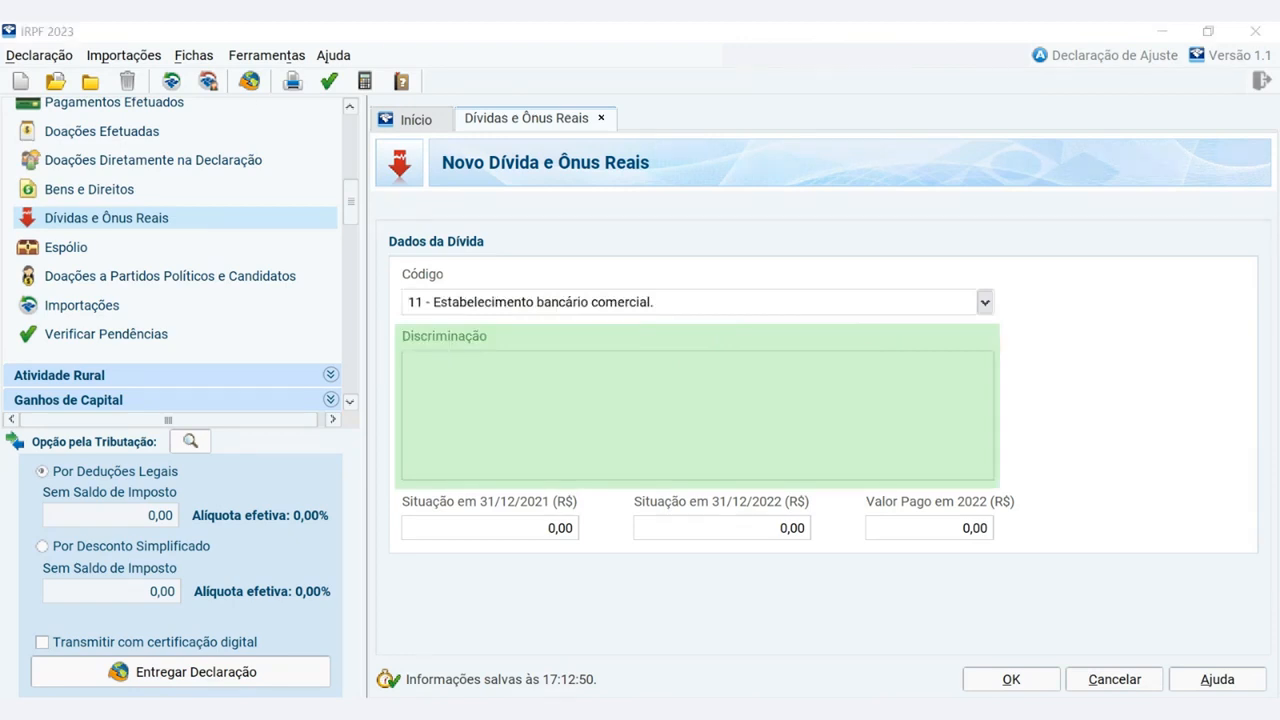
Describe the debt in Discriminação as a 30 mil empréstimo consignado in 12 parcelas of R$ 2.575, with 8 paid in 2022 totalling R$ 20.600.
{"action": "left_click", "coordinate": [734, 369]}
{"action": "type", "text": "EMPRÉSTIMO DE 30 MIL DE EMPRÉSTIMO CONSIGNADO. EM 12 PARCELAS DE R$ 2.575, SENDO R$ 2.500 O PRINCIPAL E OS R$ 75 JUROS. FORAM 8 PARCELAS PAGAS EM 2022 COM UM TOTAL DE R$ 20.600."}
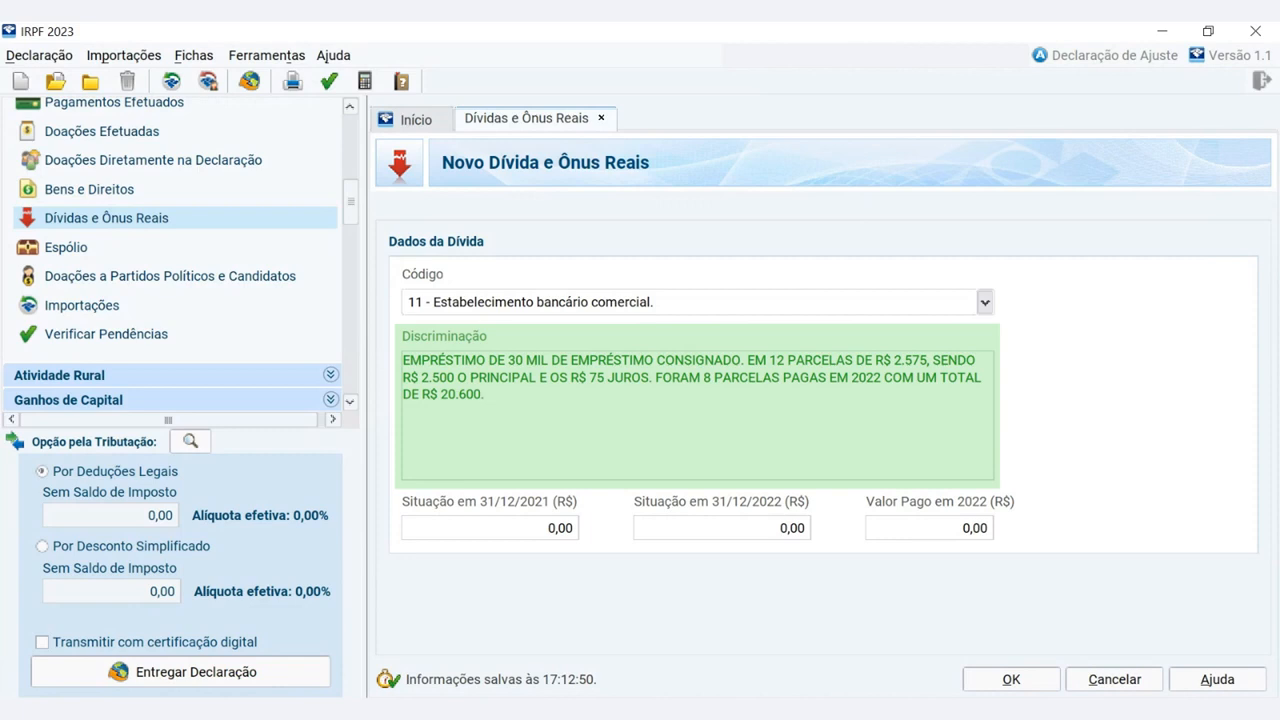
{"action": "double_click", "coordinate": [450, 395]}
{"action": "left_click", "coordinate": [545, 408]}
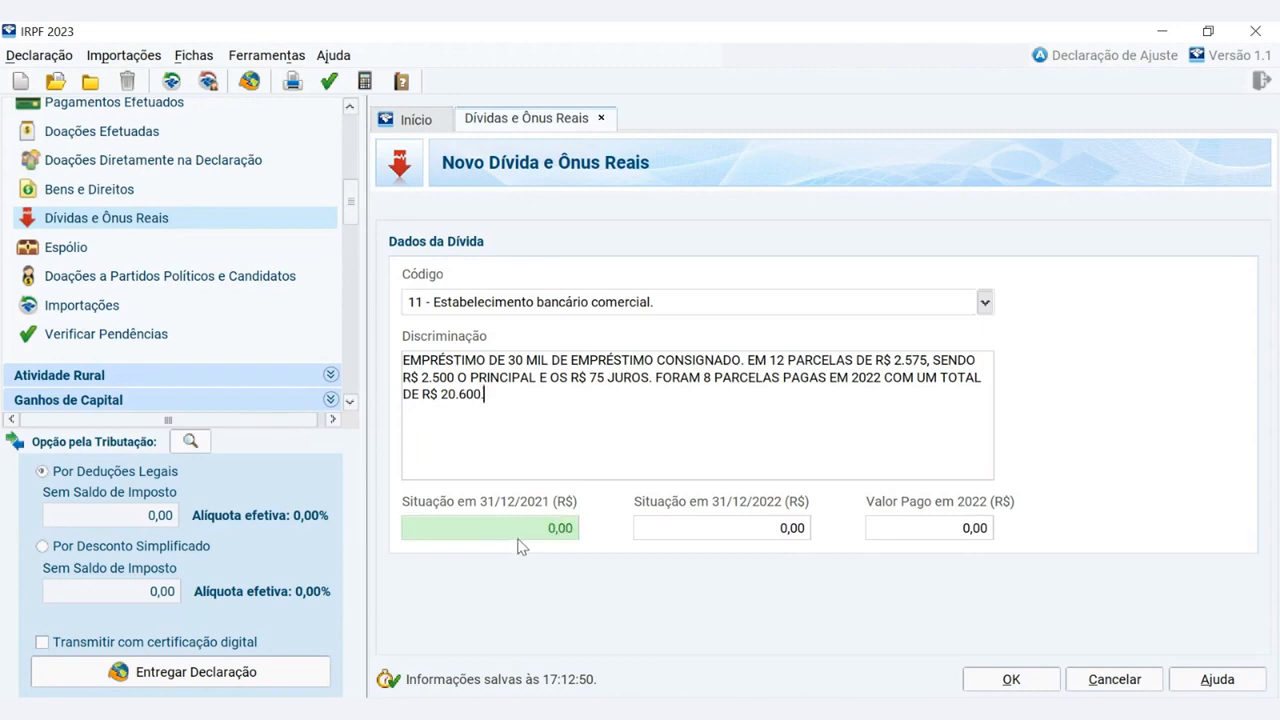
Set the debt's Situação em 31/12/2022 to 10.000,00 and Valor Pago em 2022 to 20.600,00, leaving 31/12/2021 at 0,00, and confirm it.
{"action": "left_click", "coordinate": [518, 546]}
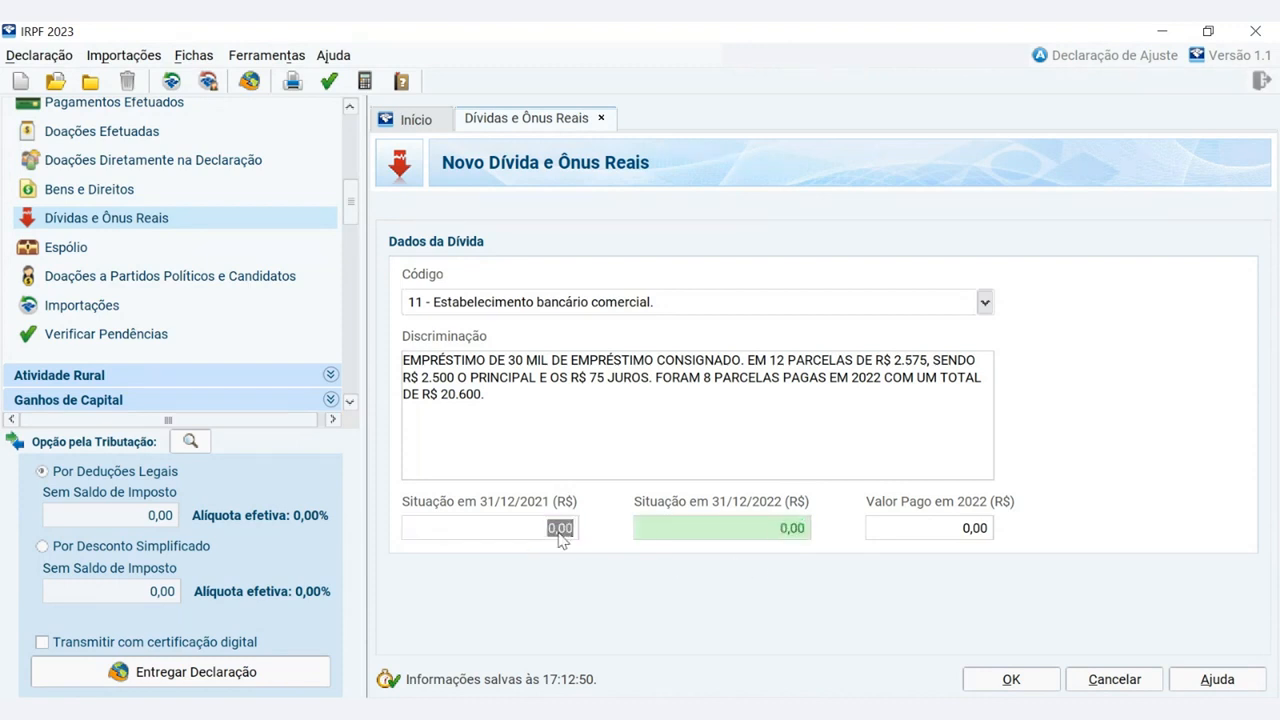
{"action": "left_click", "coordinate": [787, 533]}
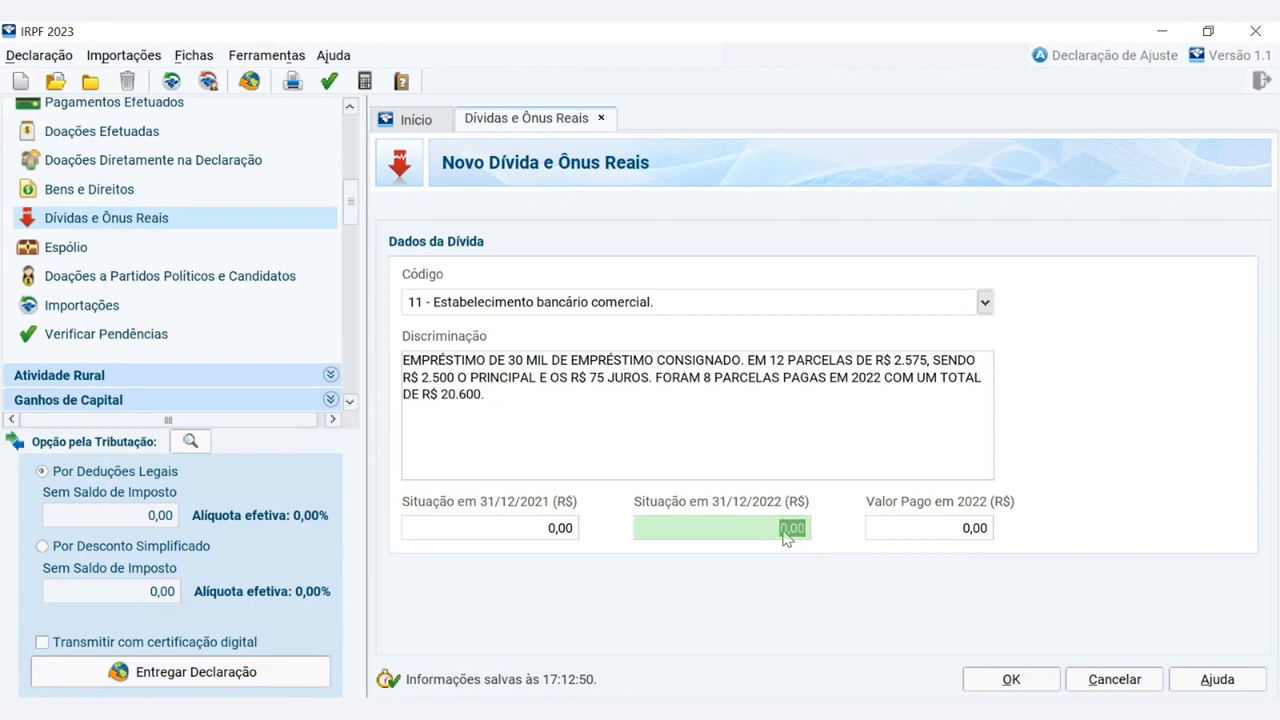
{"action": "type", "text": "10000"}
{"action": "key", "text": "Tab"}
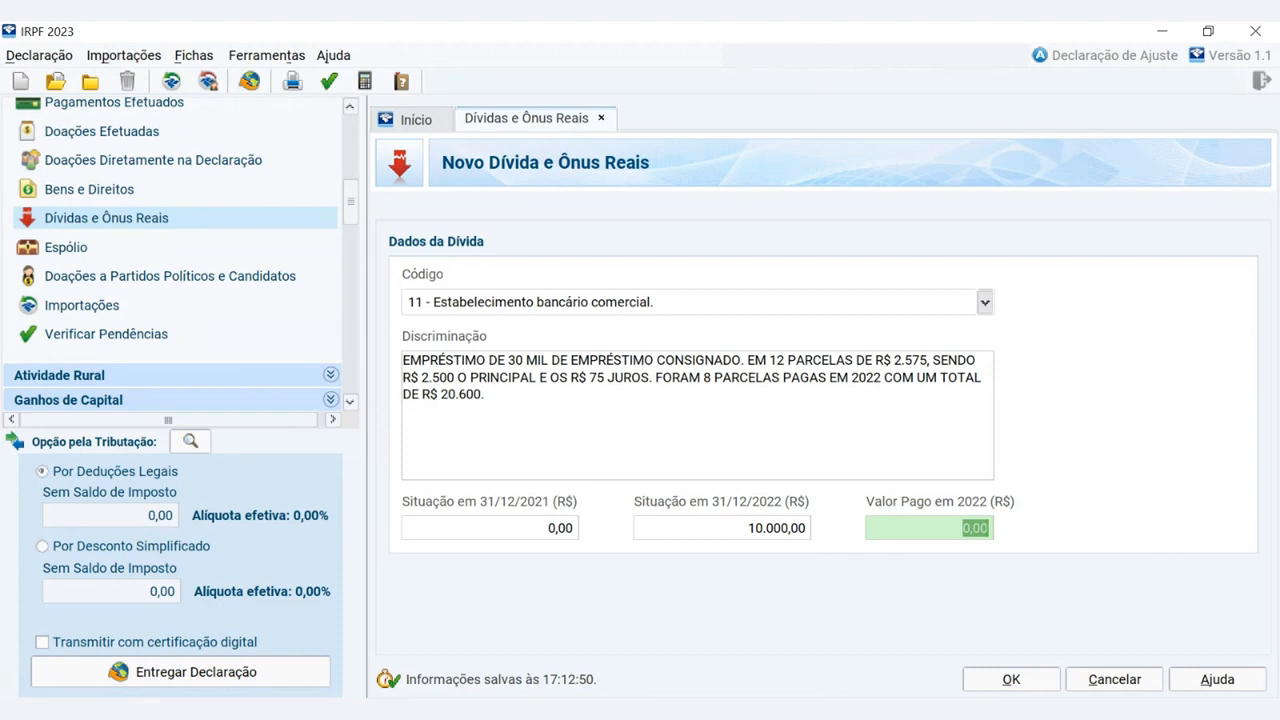
{"action": "type", "text": "20600"}
{"action": "key", "text": "Tab"}
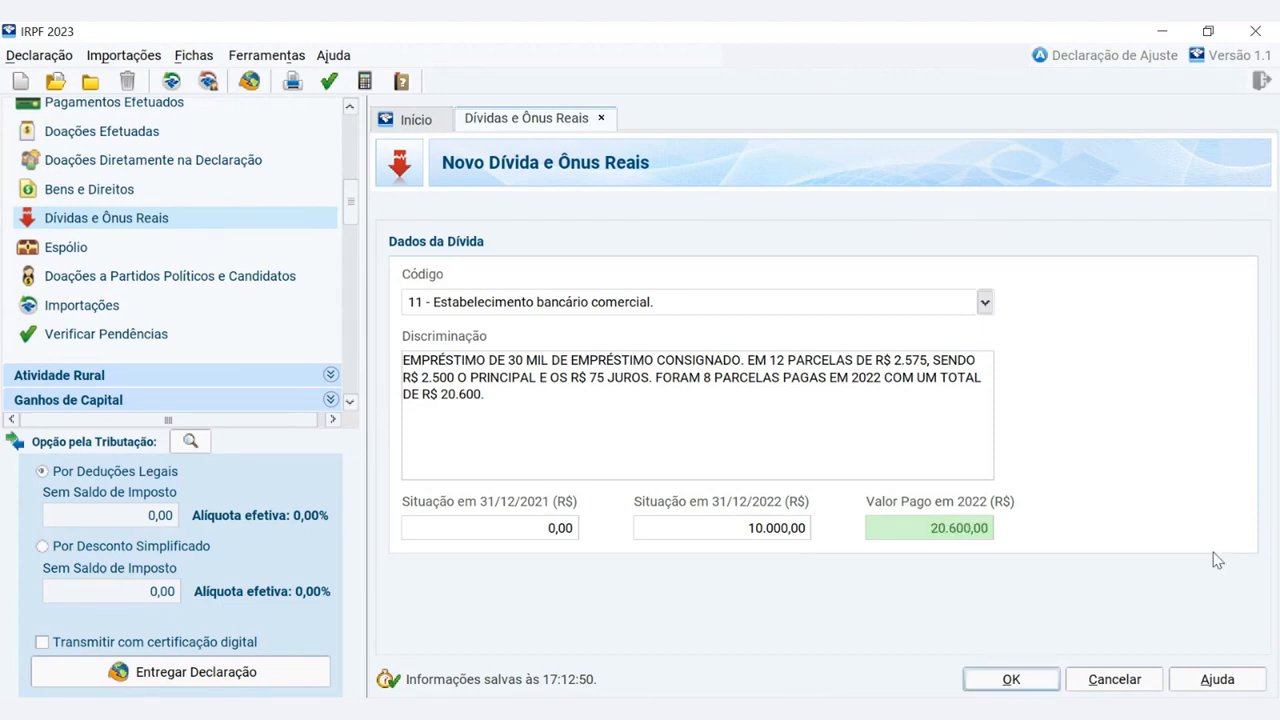
{"action": "left_click", "coordinate": [1012, 680]}
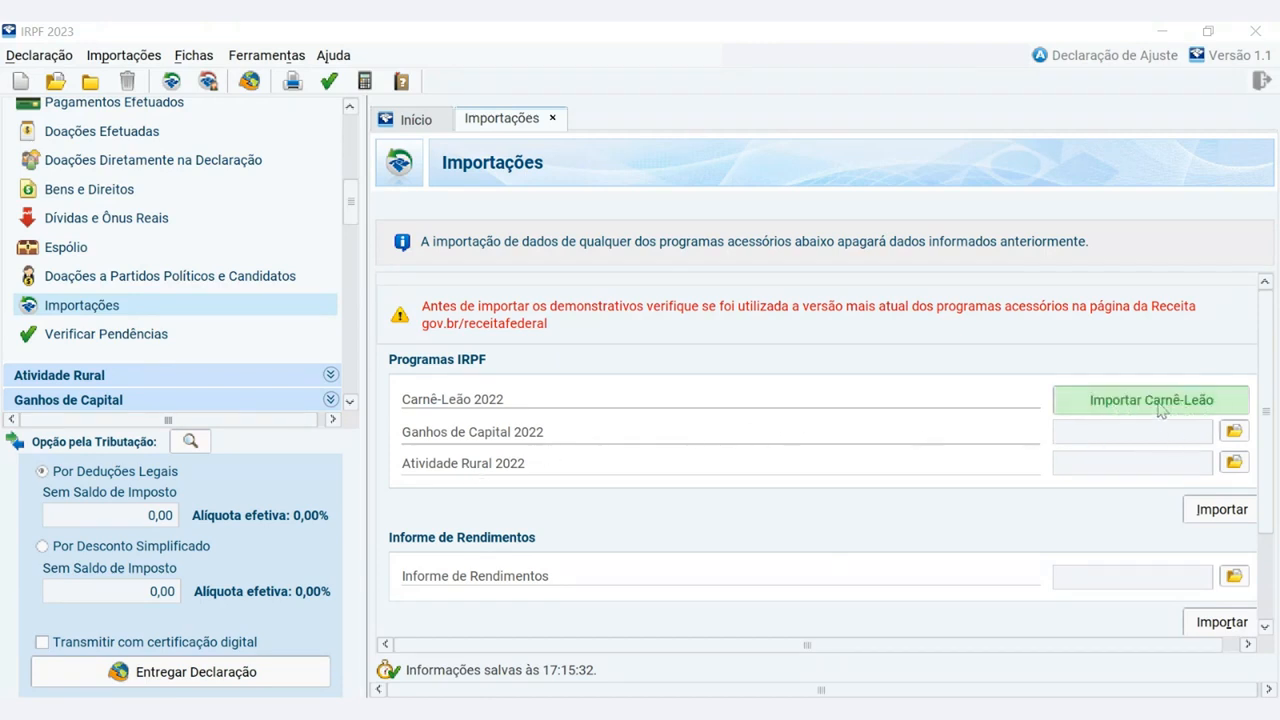
Check the declaration in Verificar Pendências and select the "Houve alteração de dados cadastrais?" issue.
{"action": "scroll", "coordinate": [1265, 393], "scroll_direction": "down", "scroll_amount": 3}
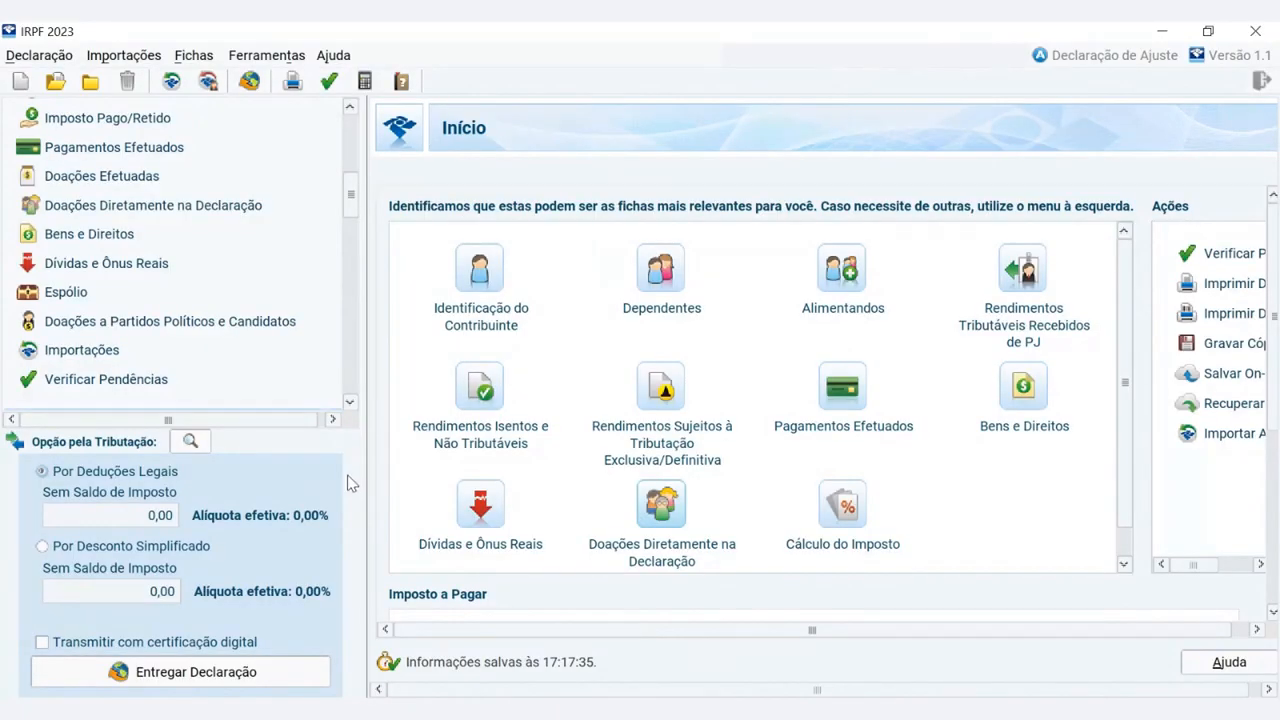
{"action": "left_click", "coordinate": [143, 386]}
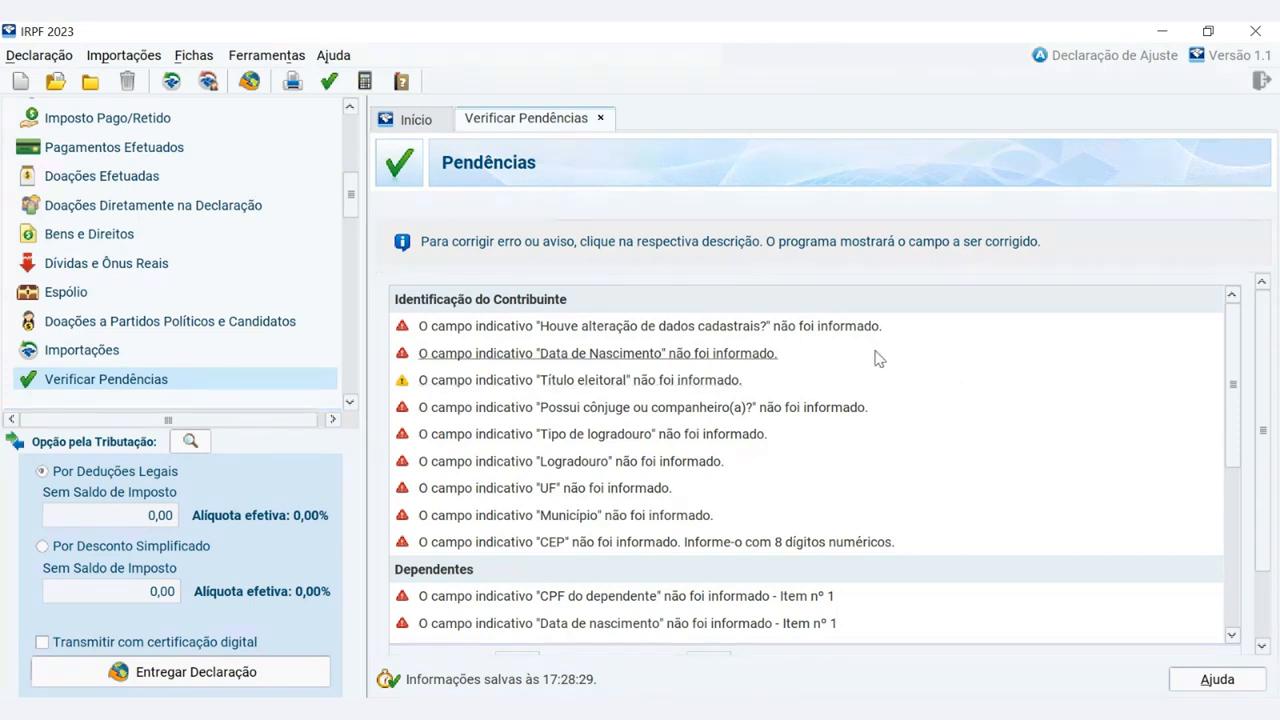
{"action": "left_click", "coordinate": [785, 330]}
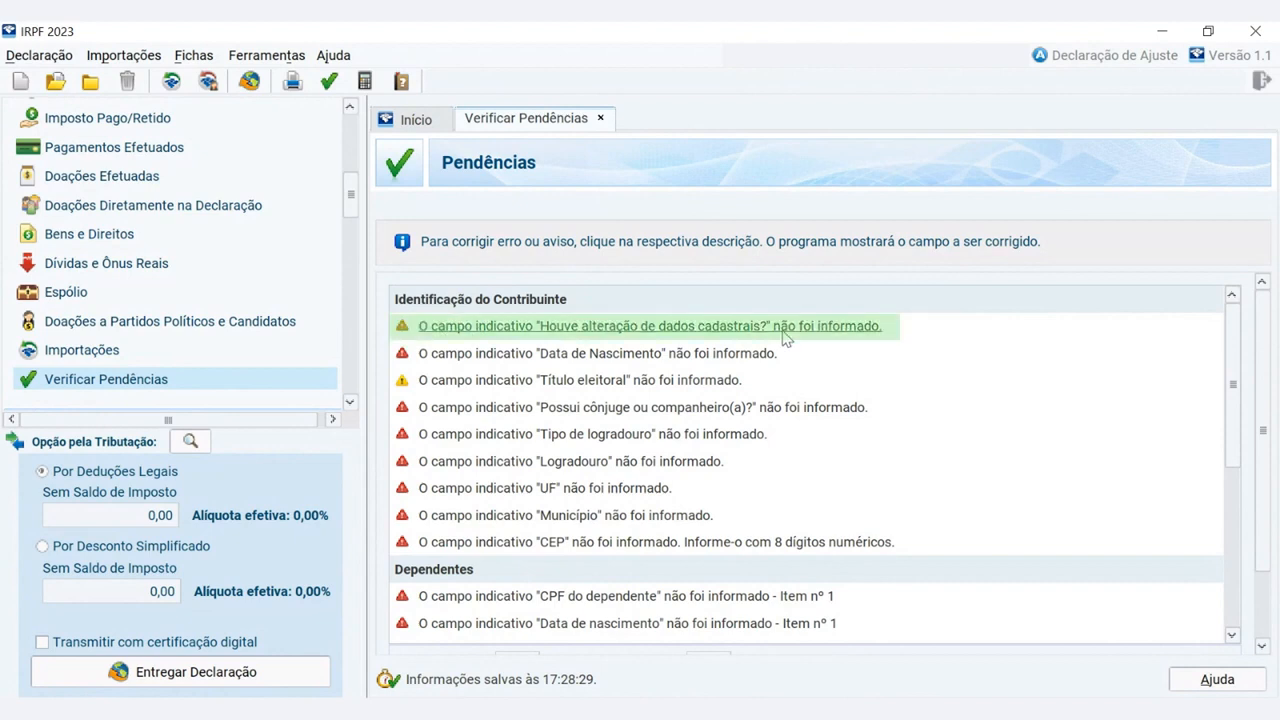